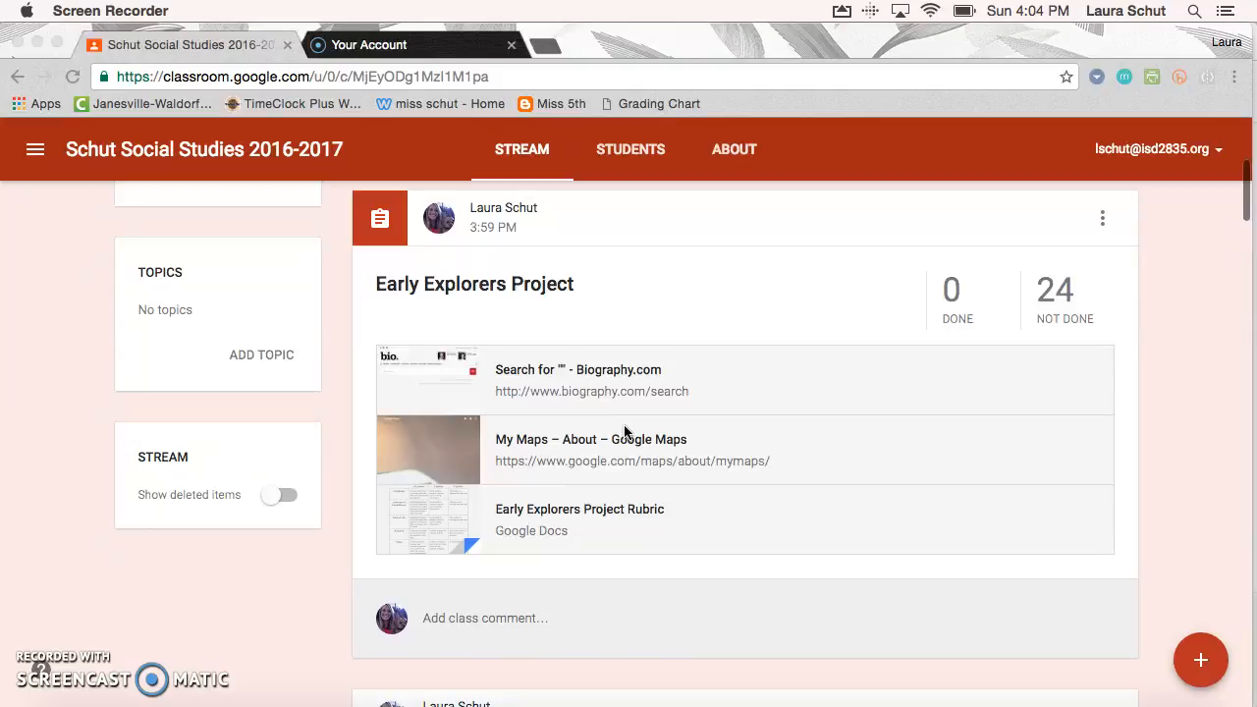
# - Open the My Maps link attached to the Early Explorers Project assignment in the class stream
pyautogui.click(481, 518)
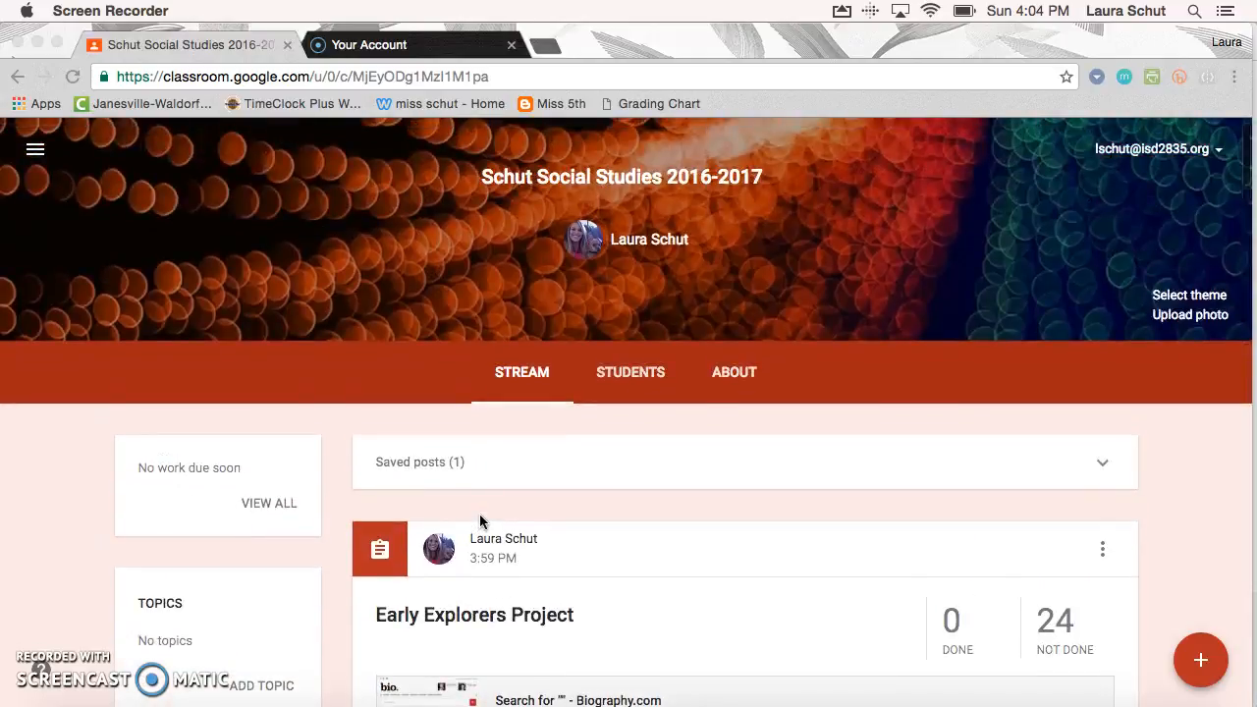
pyautogui.scroll(-1, 481, 517)
pyautogui.scroll(-3, 479, 513)
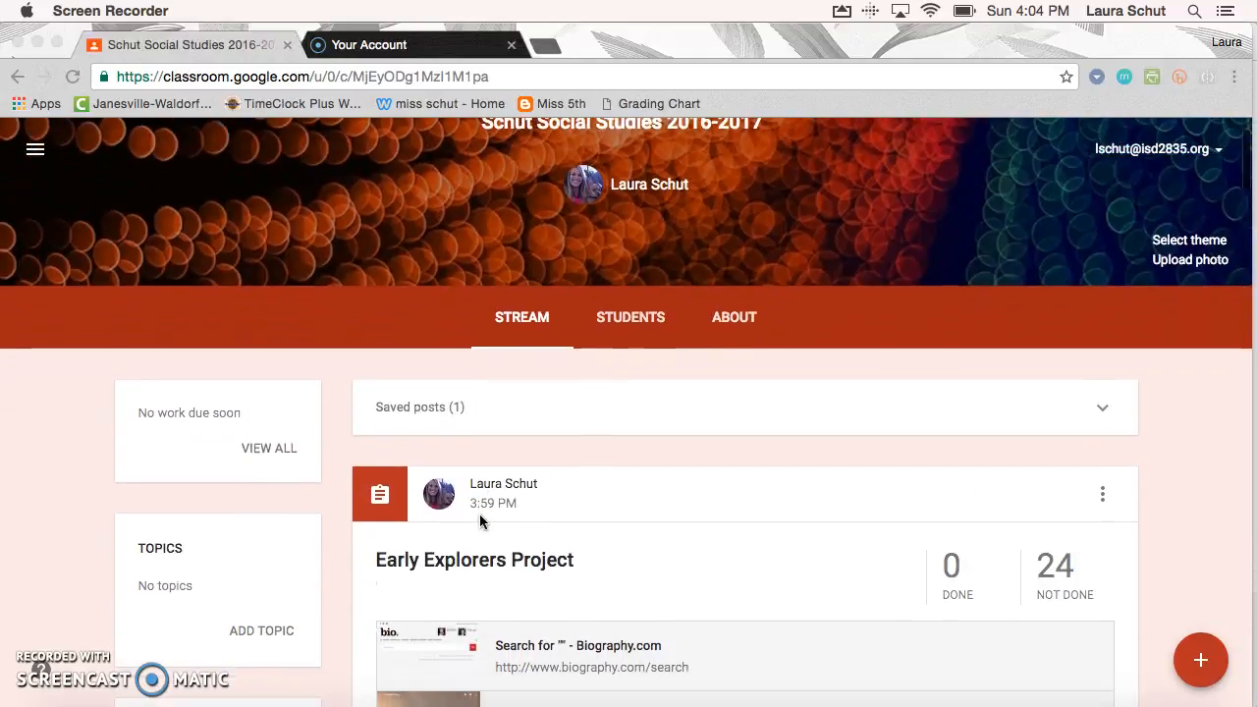
pyautogui.scroll(-2, 479, 514)
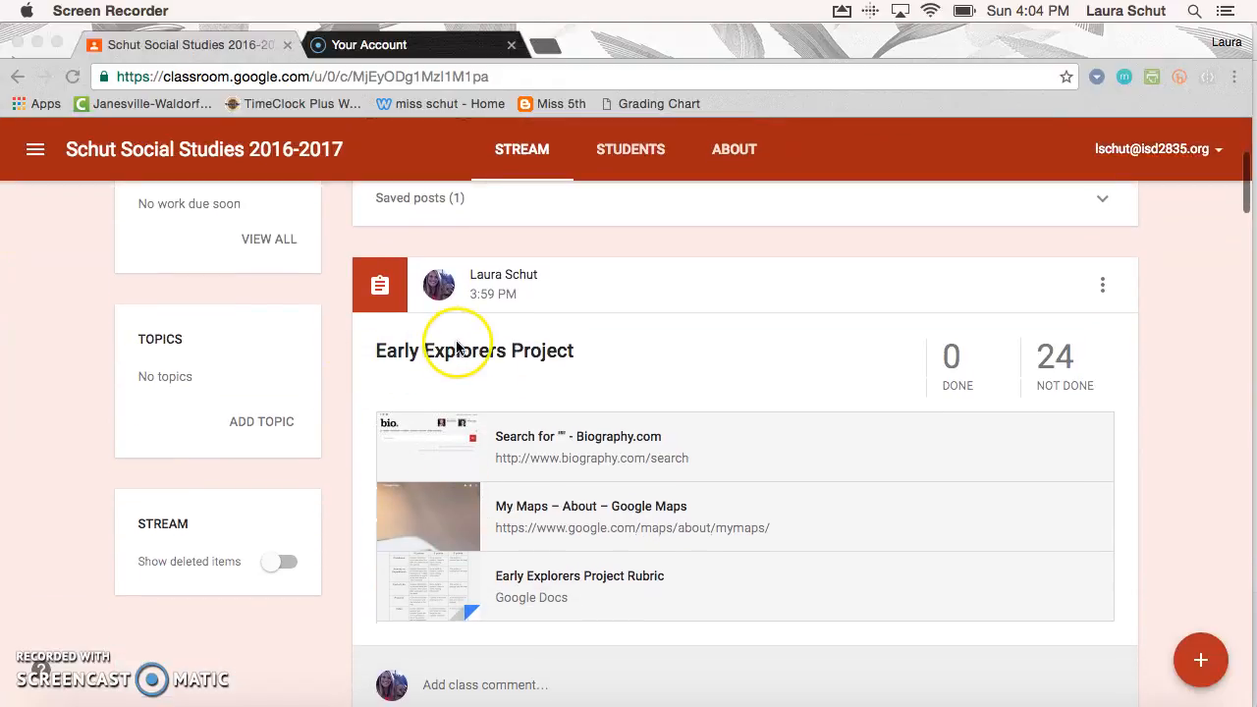
pyautogui.click(562, 511)
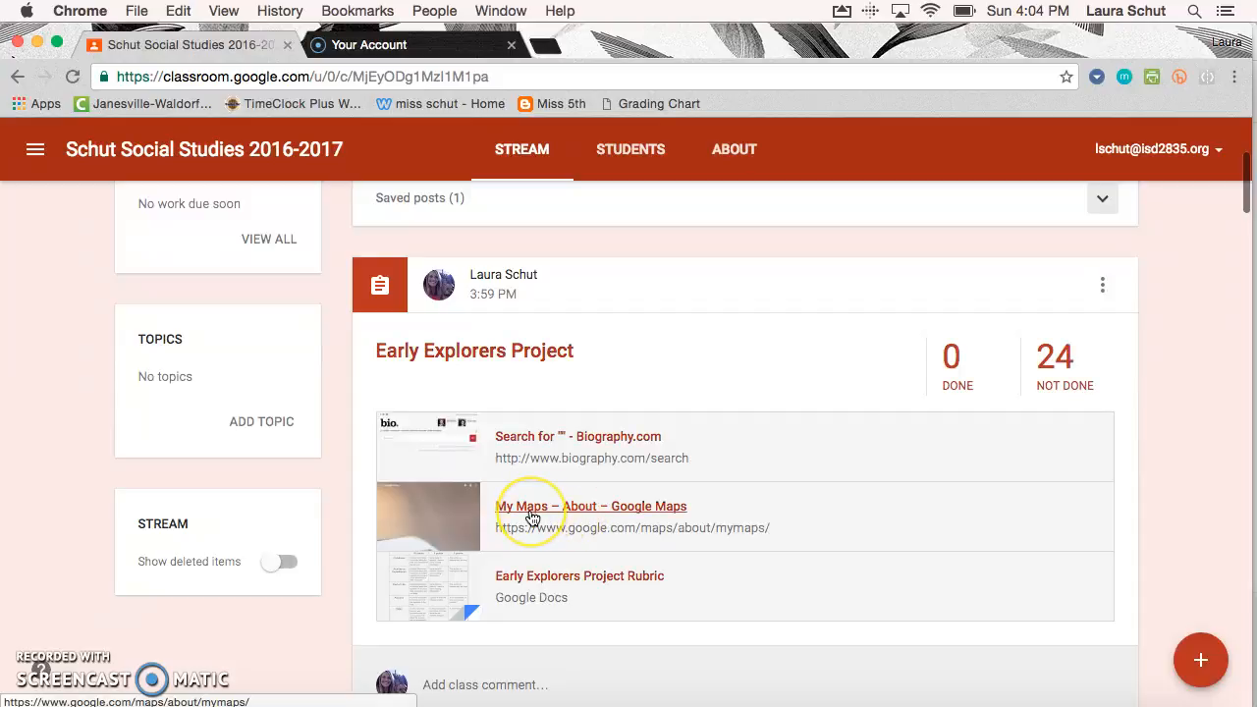
pyautogui.click(531, 512)
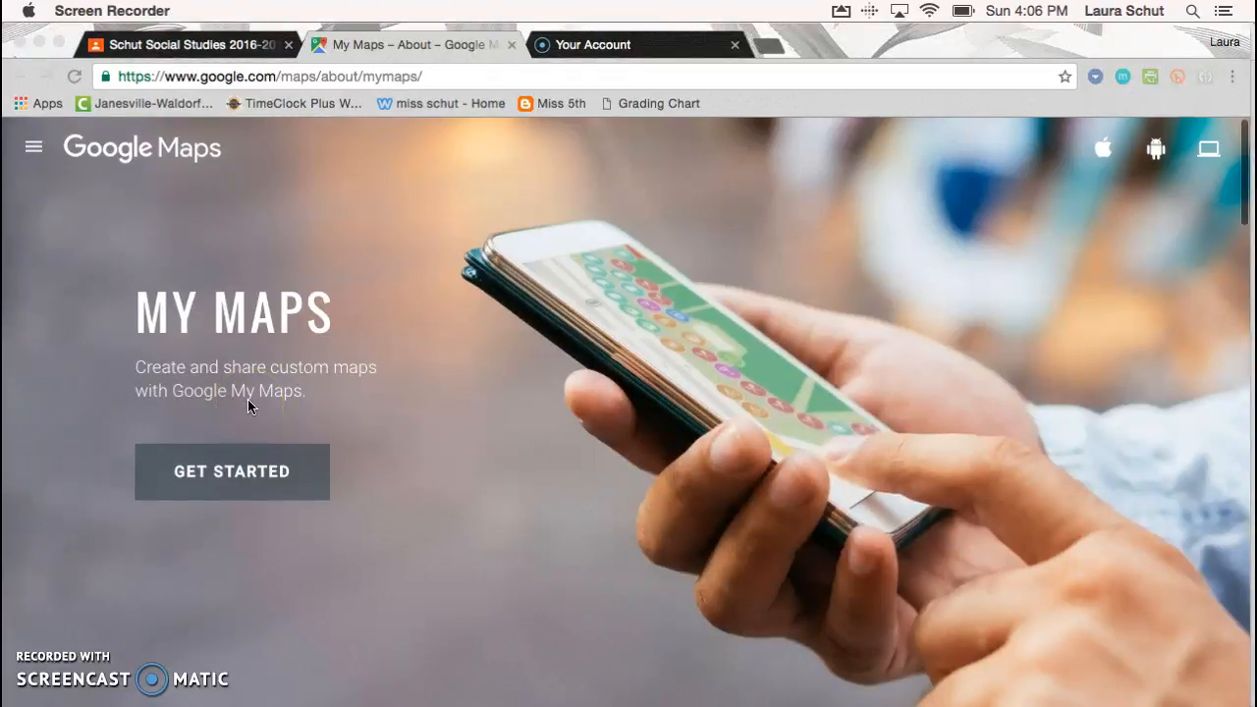
# - Get started with Google My Maps and create a new map
pyautogui.click(249, 481)
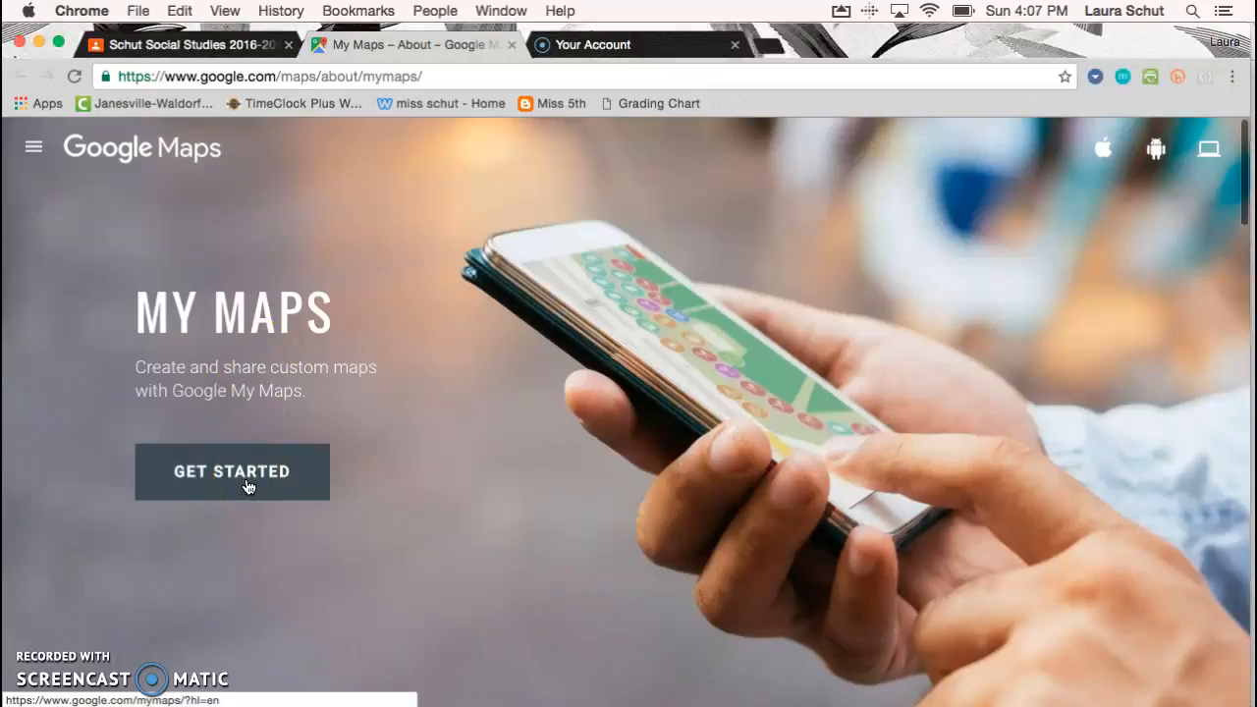
pyautogui.click(248, 482)
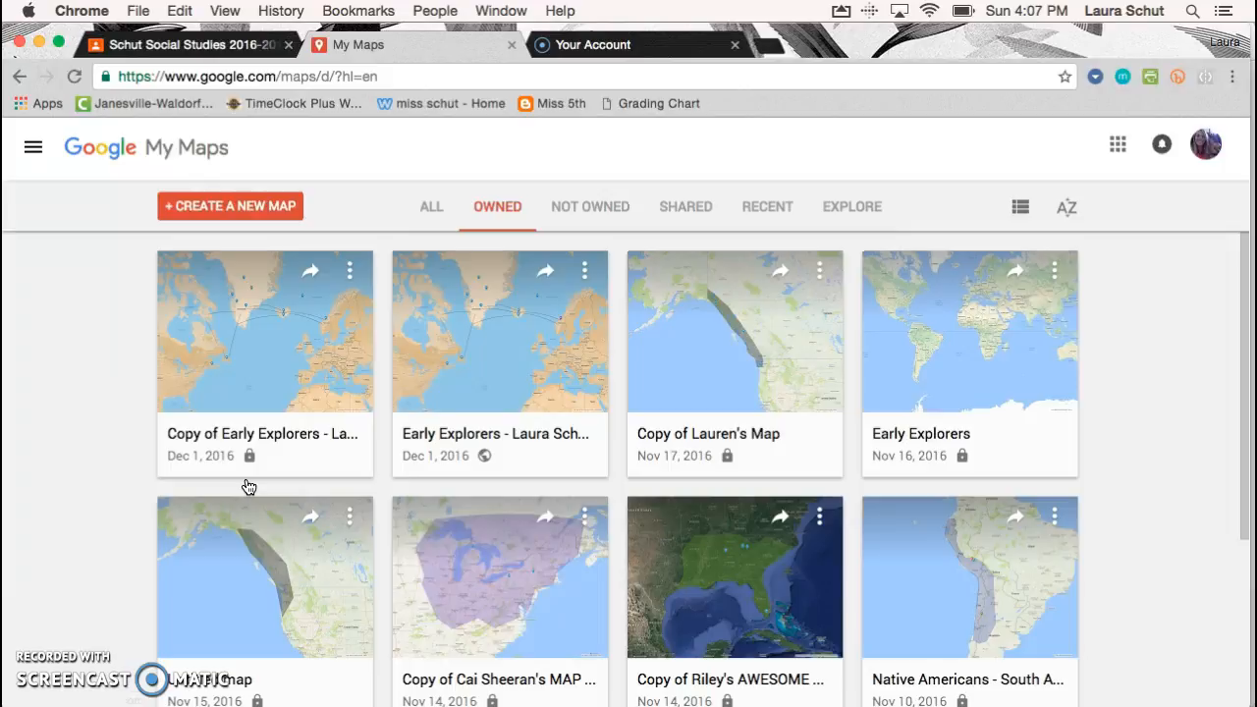
pyautogui.click(499, 422)
pyautogui.click(242, 210)
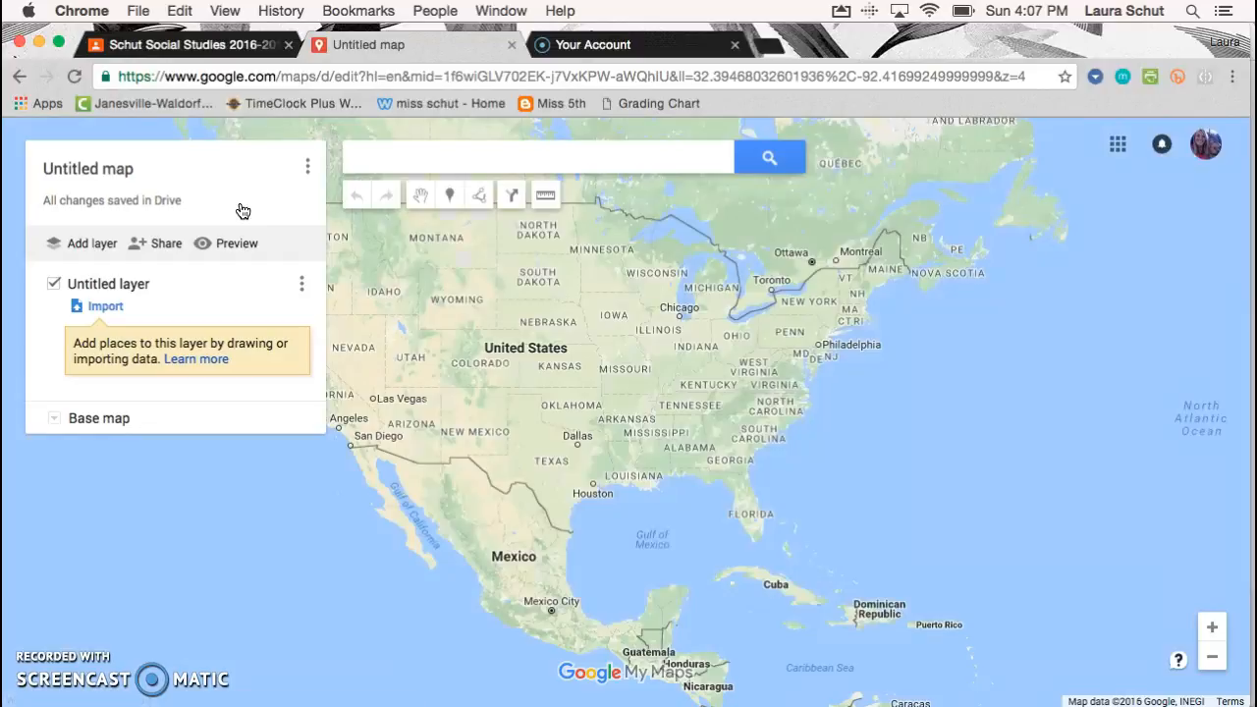
# - Title the untitled map Early Explorers, followed by the map author's full name and Leif Eriksson, and save it
pyautogui.click(639, 407)
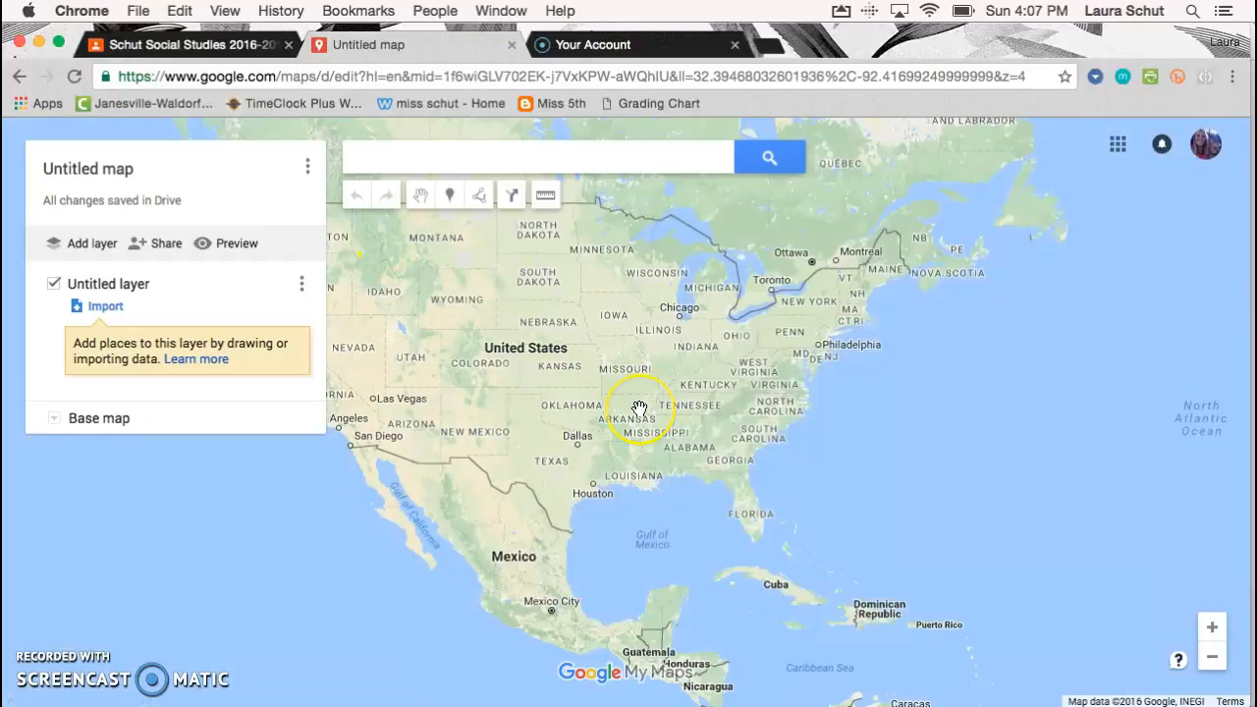
pyautogui.click(116, 171)
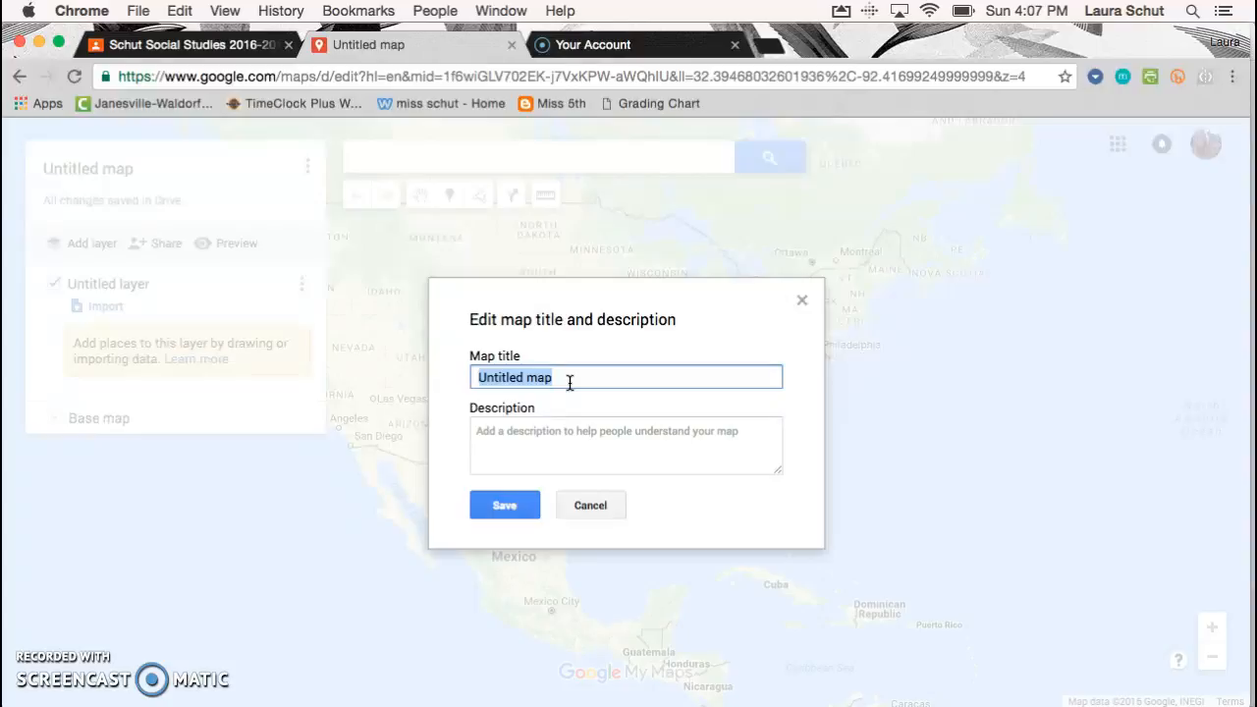
pyautogui.write('Early Wa')
pyautogui.press('BackSpace')
pyautogui.press('BackSpace')
pyautogui.write('Explorers')
pyautogui.press('BackSpace')
pyautogui.write('s')
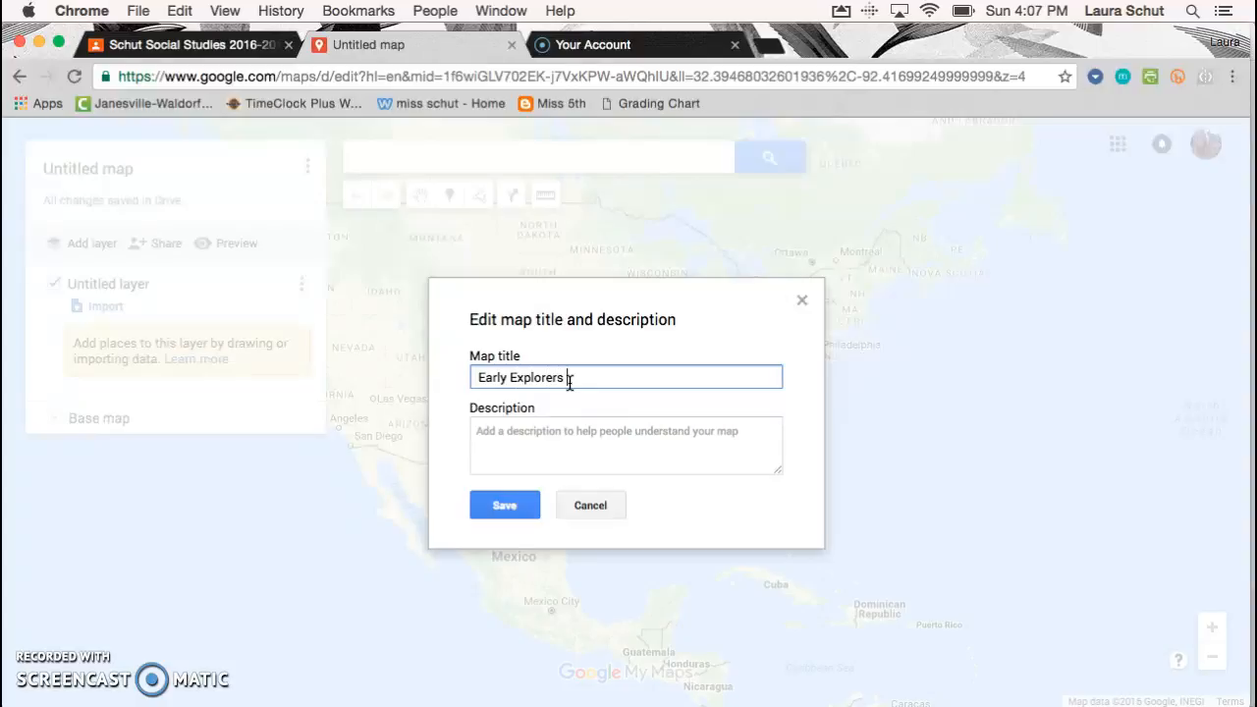
pyautogui.write(' Laura Schut')
pyautogui.write('Leif Eriksson')
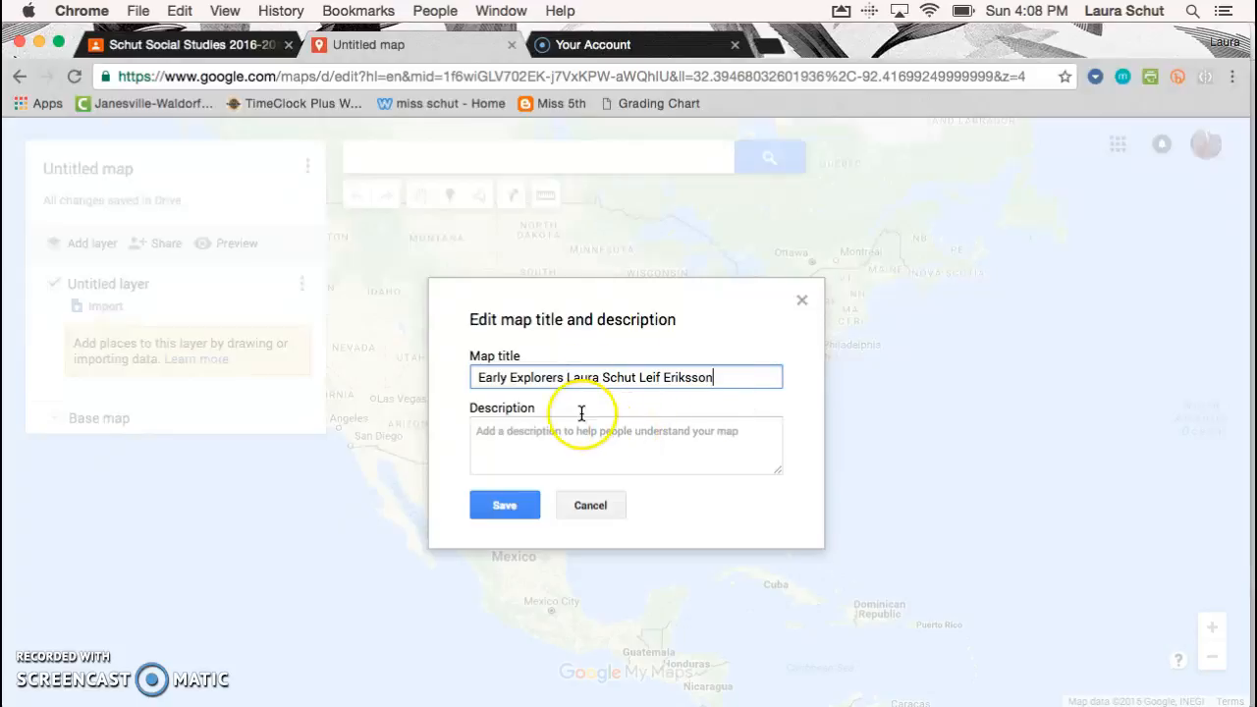
pyautogui.click(508, 505)
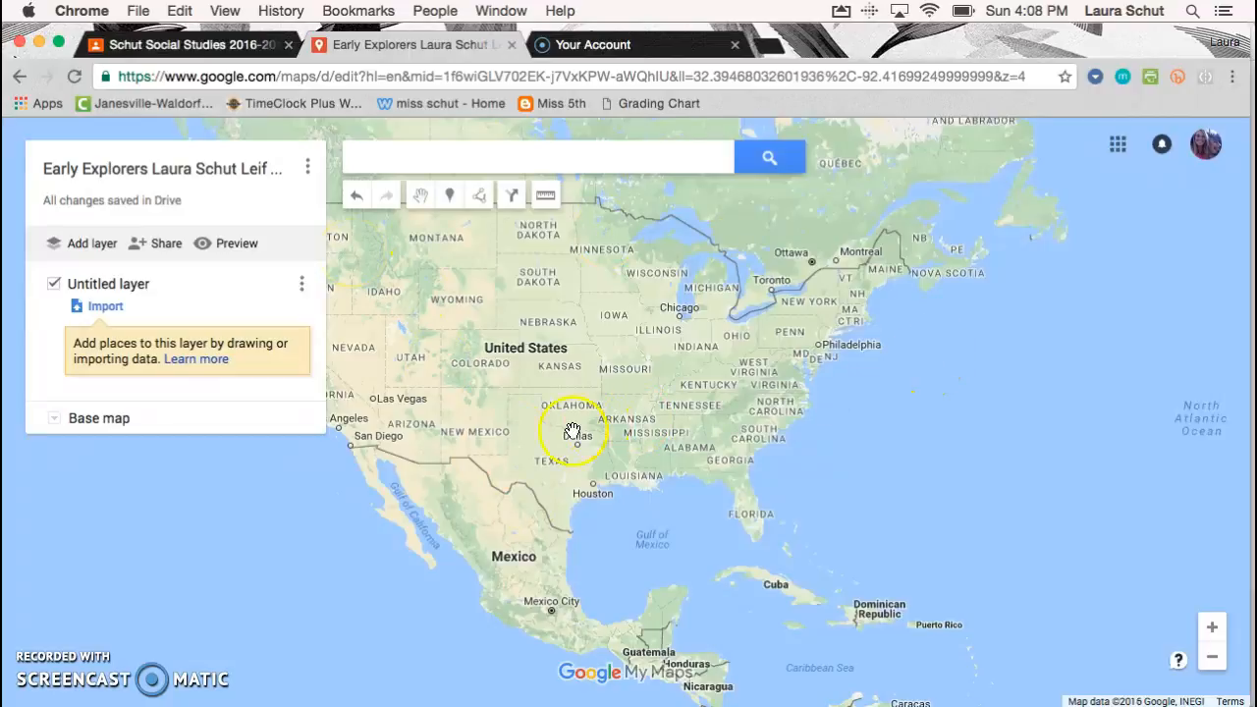
# - Rename the untitled layer as Leif Eriksson and save the name
pyautogui.moveTo(388, 373); pyautogui.dragTo(547, 569)
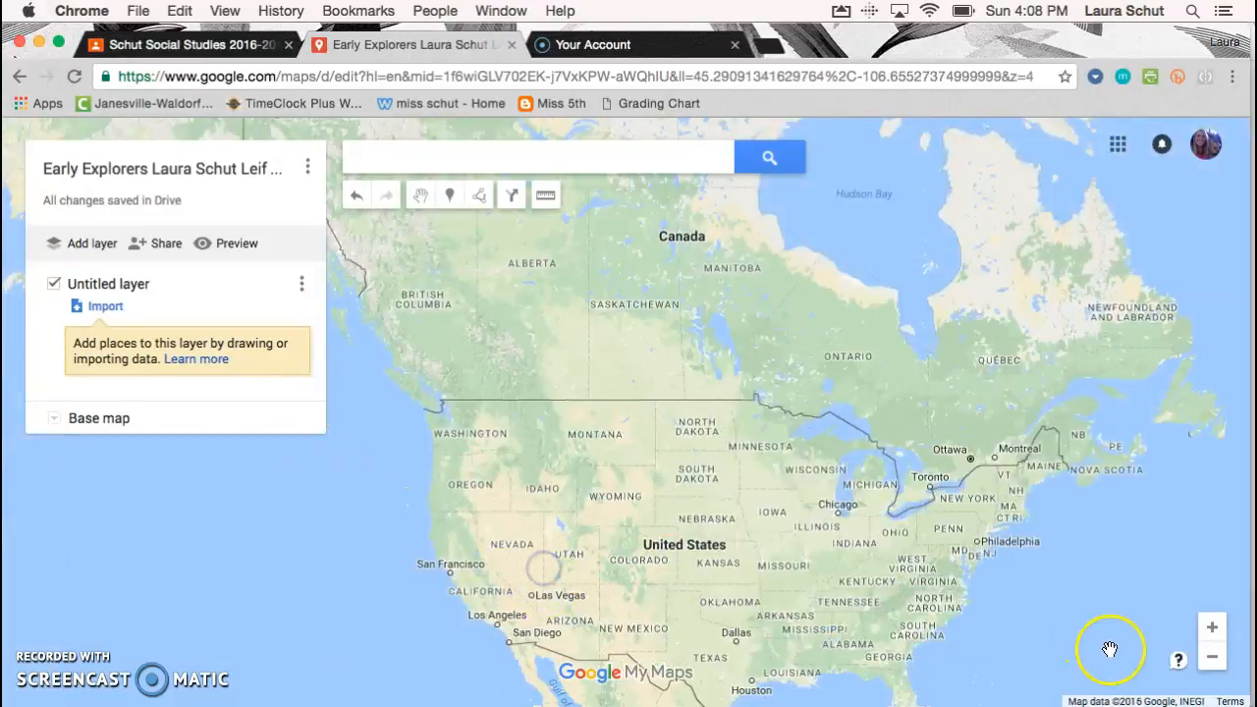
pyautogui.click(1224, 657)
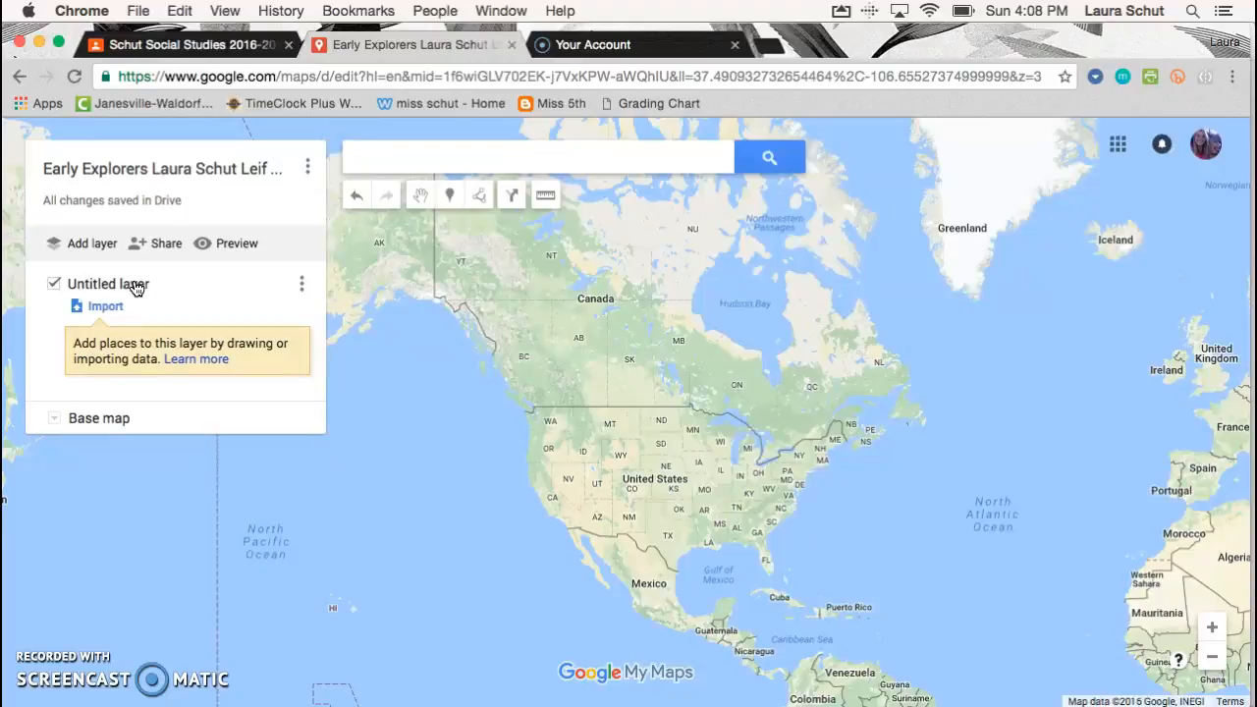
pyautogui.click(135, 284)
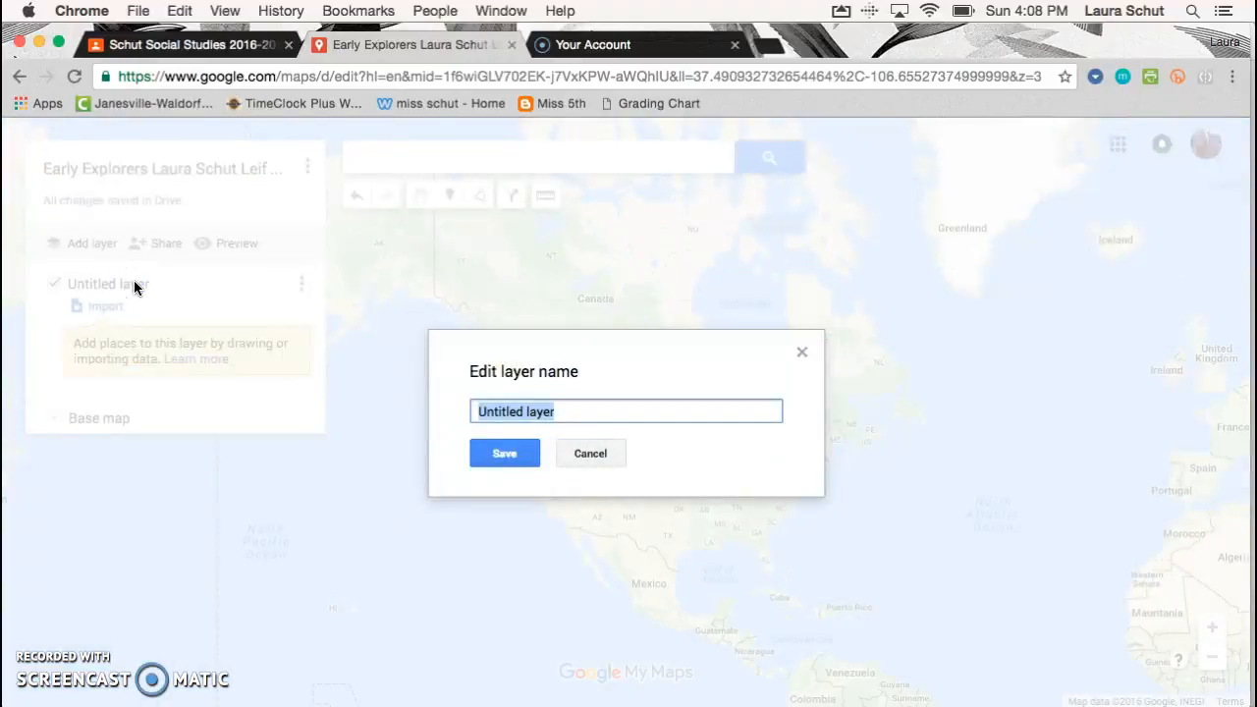
pyautogui.write('Leif Eriksson')
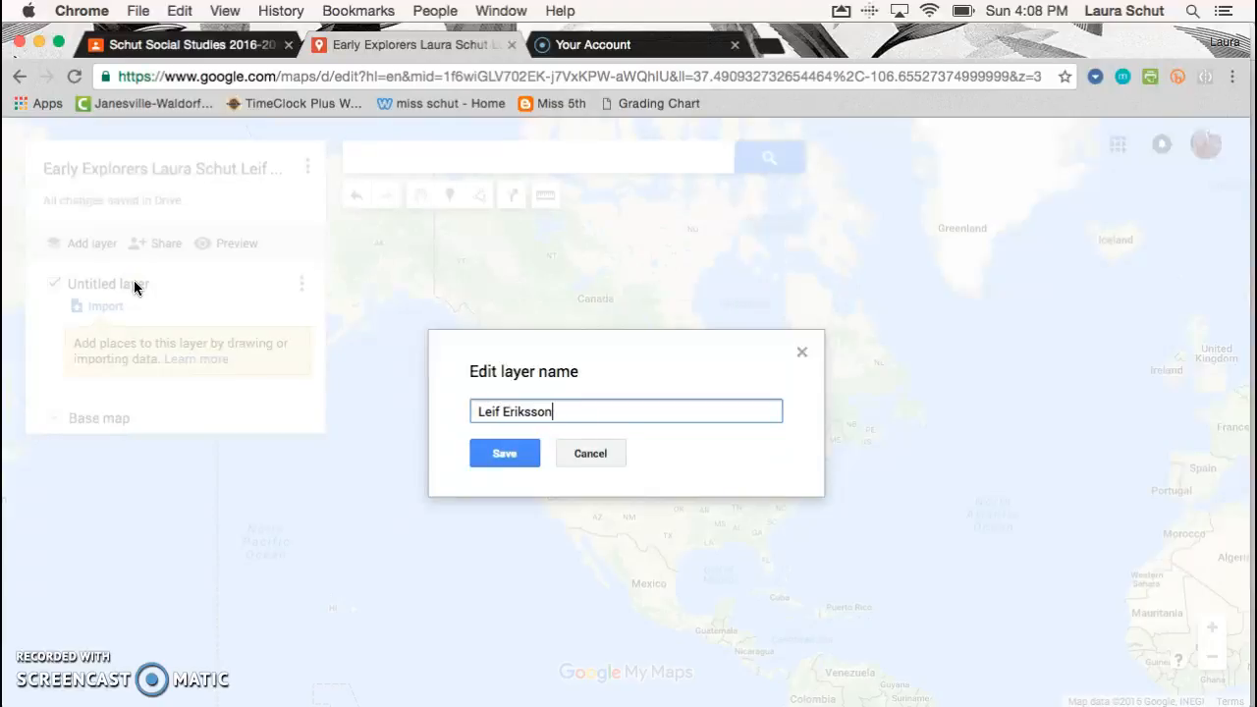
pyautogui.click(437, 350)
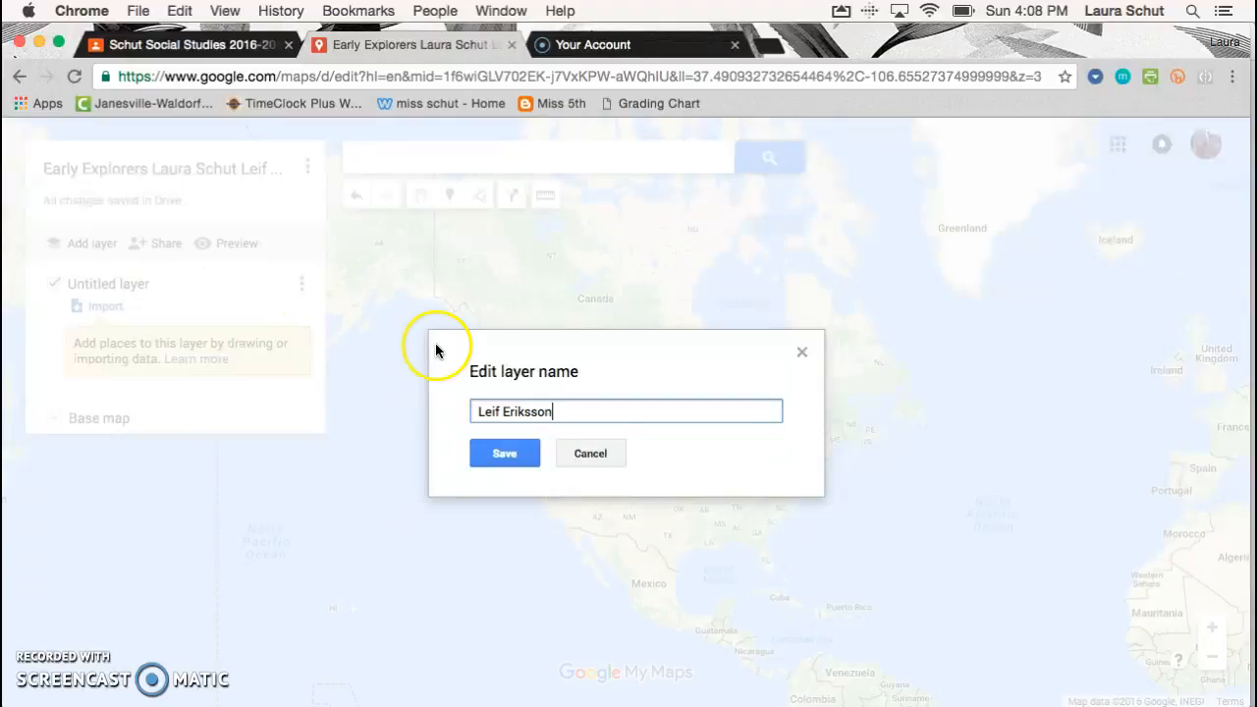
pyautogui.click(495, 455)
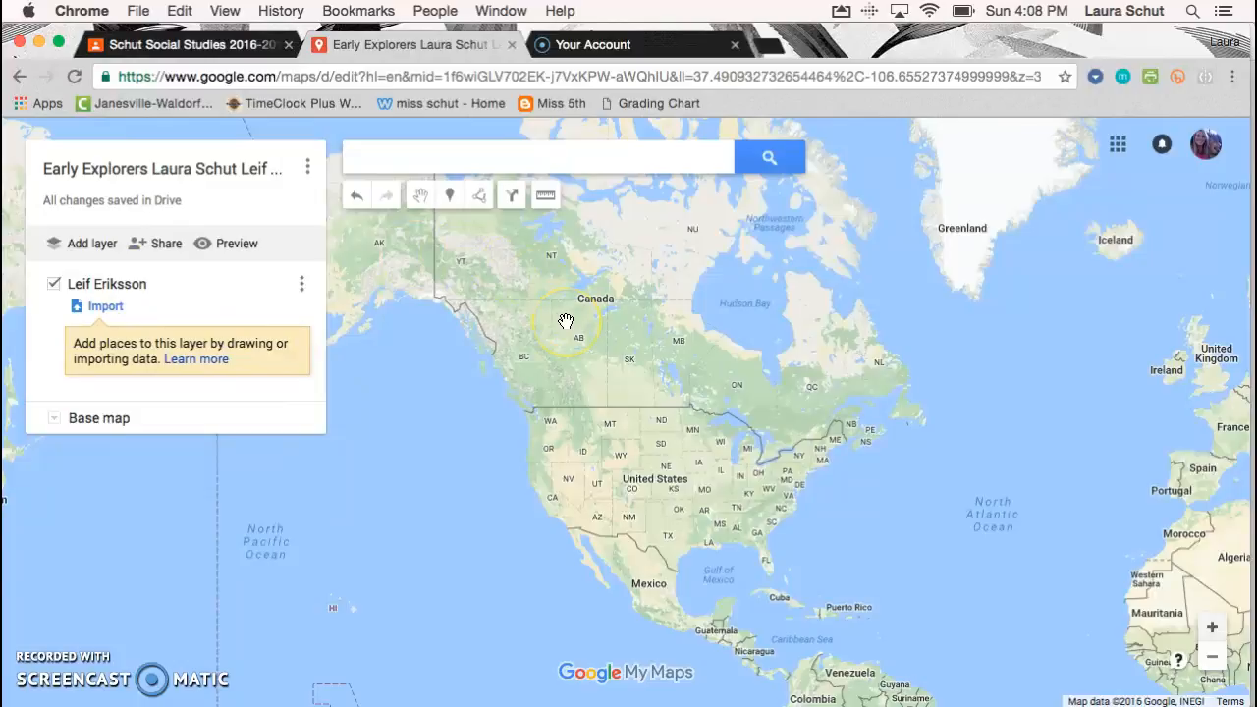
pyautogui.click(524, 322)
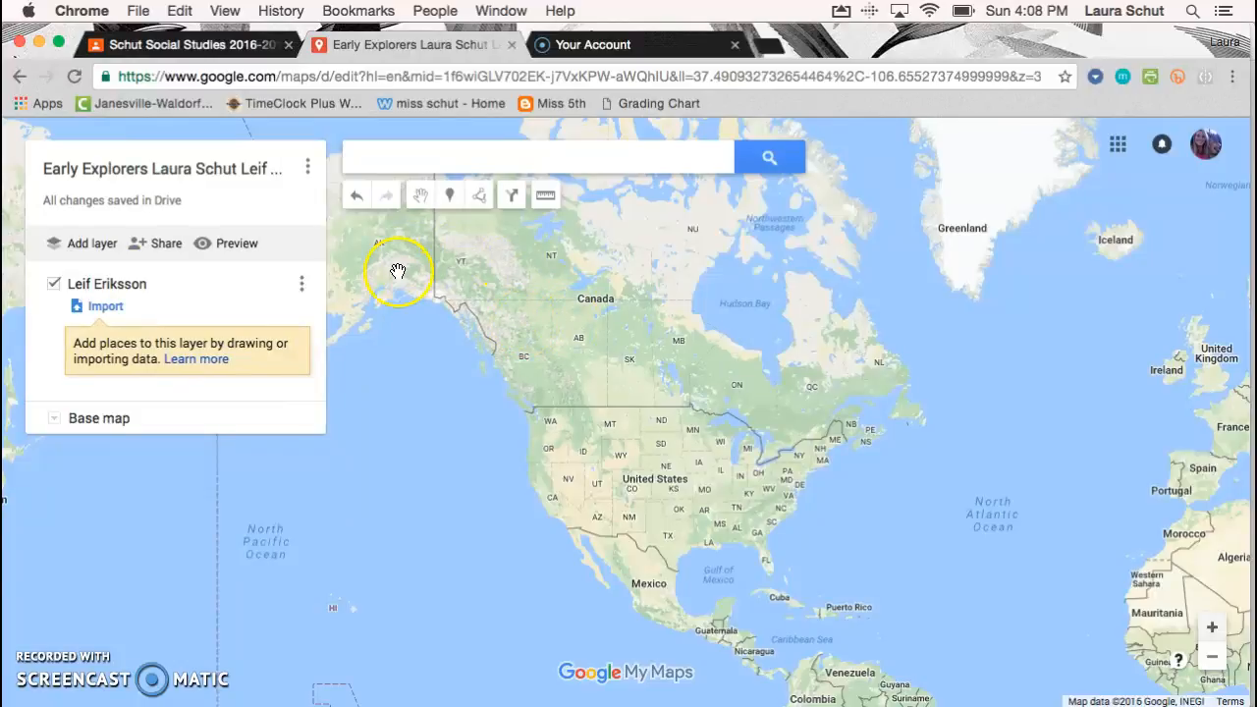
pyautogui.moveTo(878, 318); pyautogui.dragTo(611, 336)
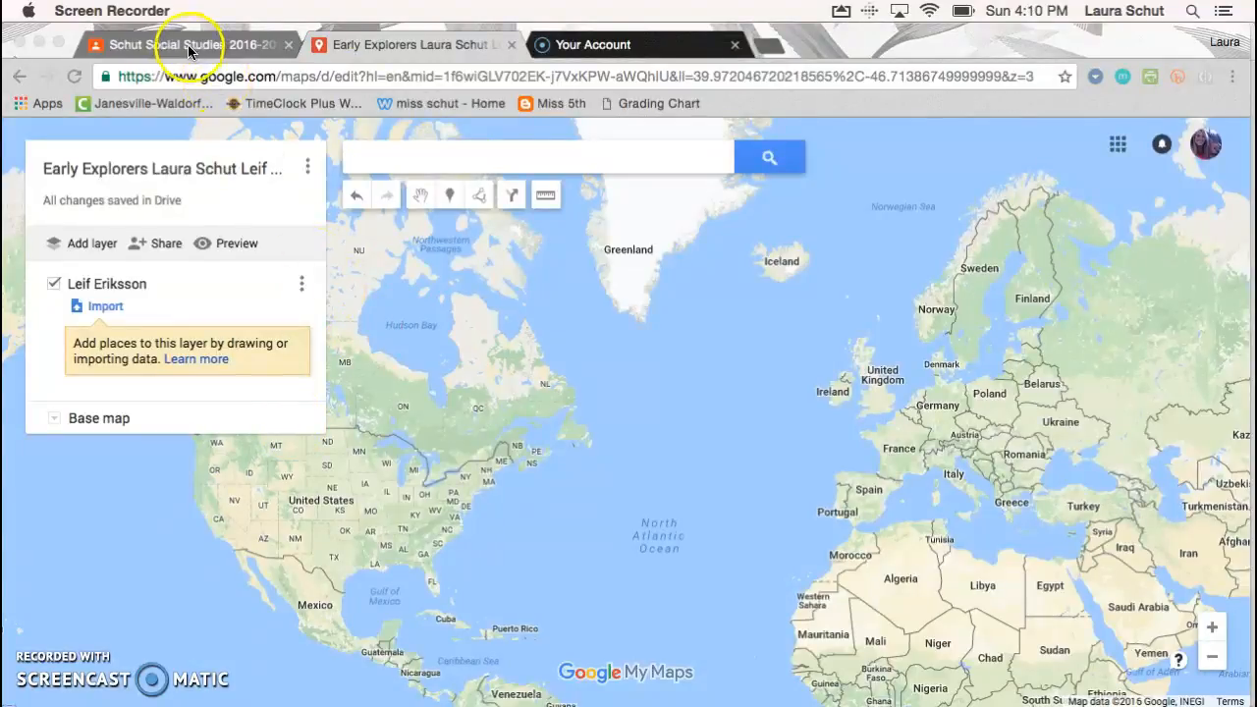
# - Return to the Google Classroom page and look through the explorer documents attached to the Early Explorers Information post
pyautogui.click(189, 49)
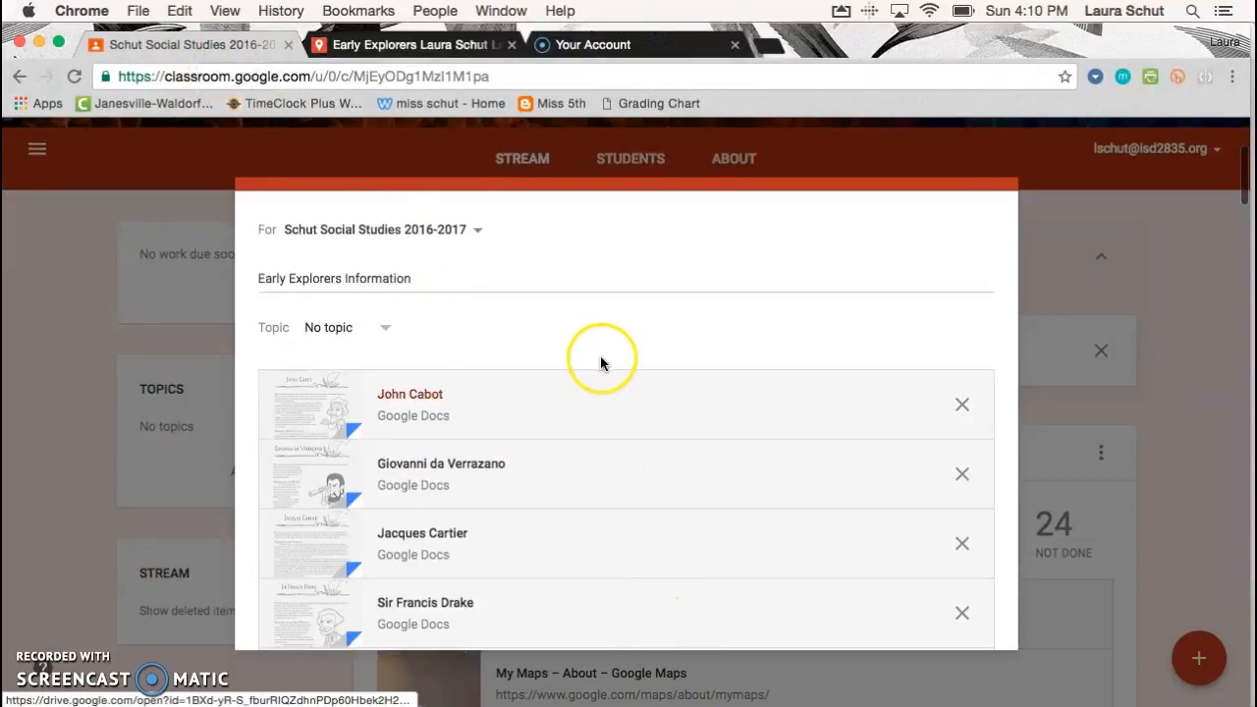
pyautogui.scroll(1, 602, 363)
pyautogui.scroll(2, 601, 363)
pyautogui.scroll(-2, 602, 359)
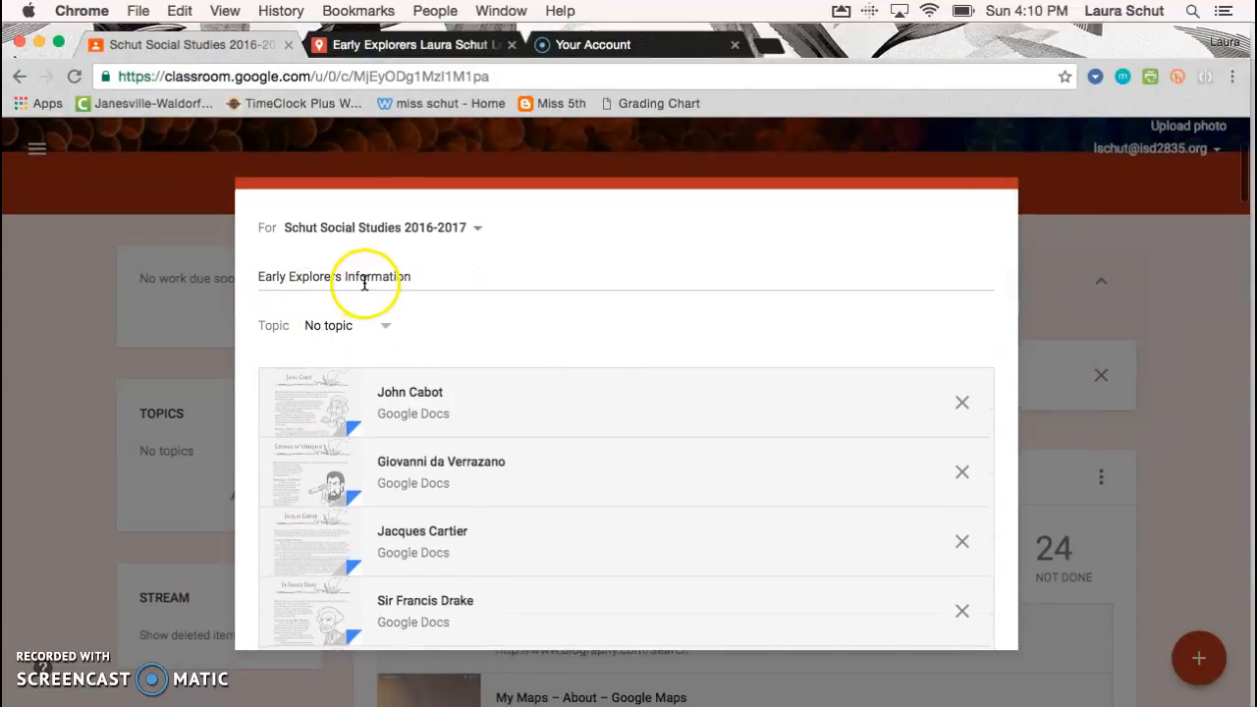
pyautogui.scroll(-4, 424, 452)
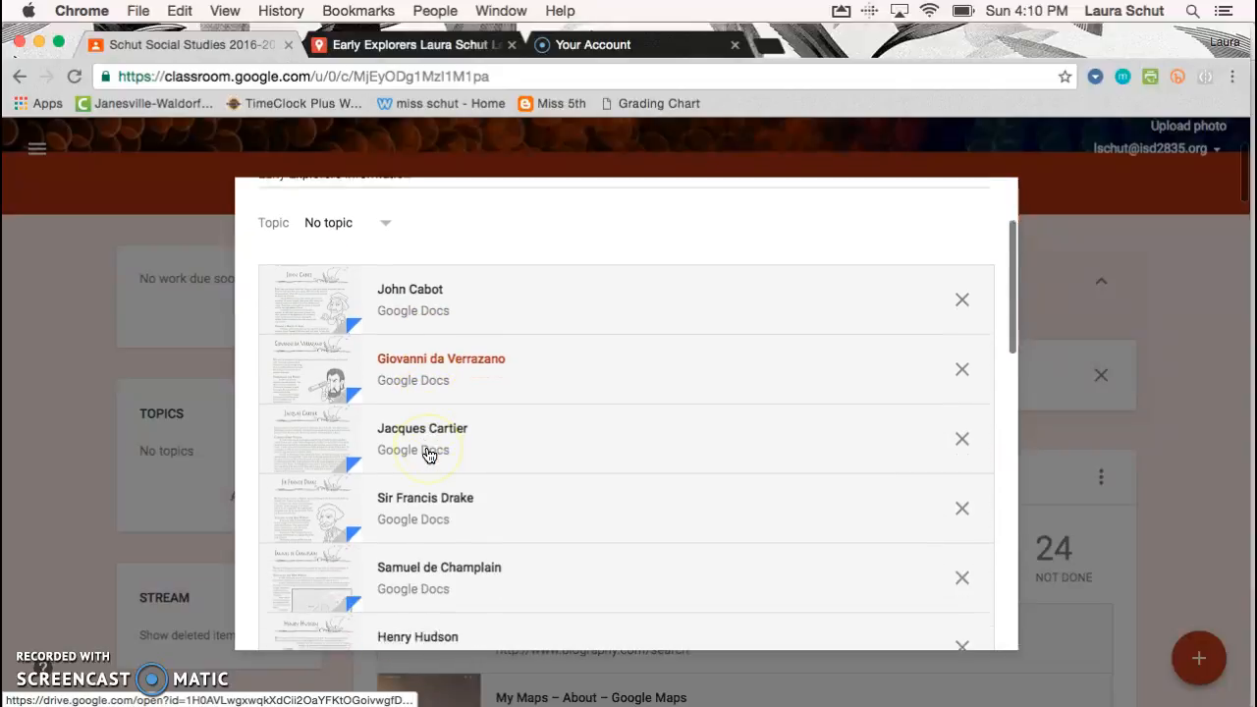
pyautogui.scroll(-4, 429, 453)
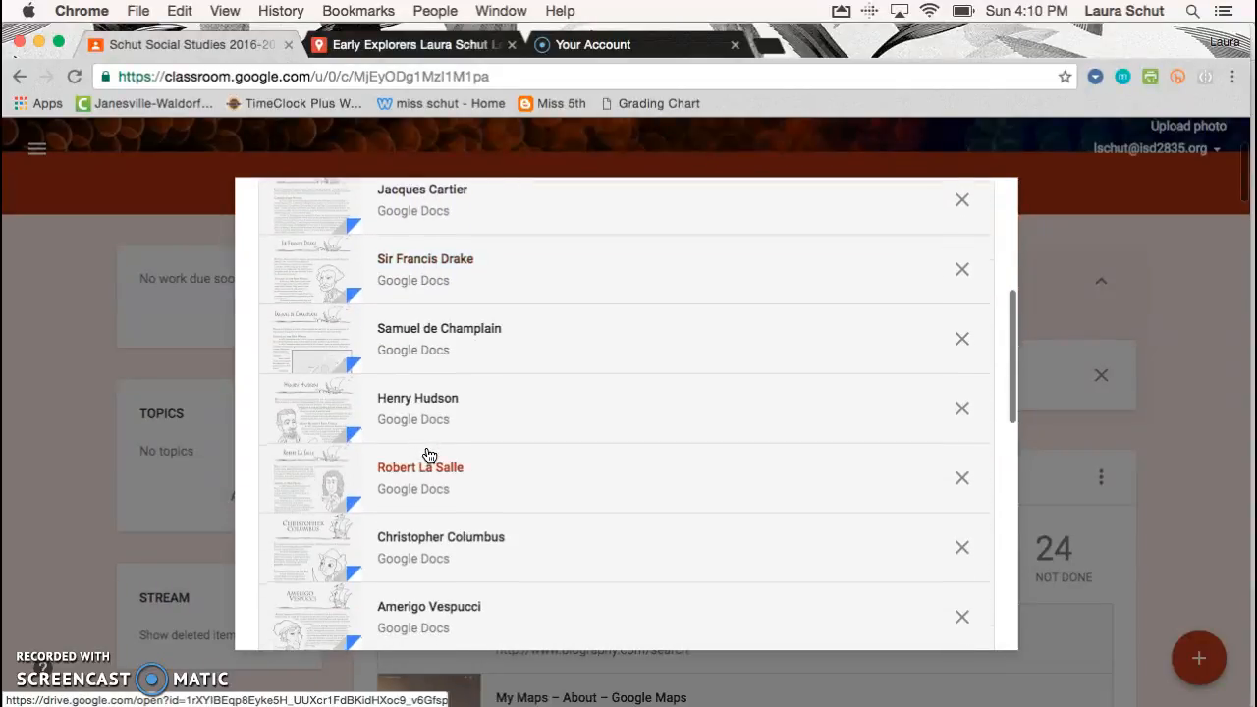
pyautogui.scroll(-6, 429, 454)
pyautogui.scroll(-3, 429, 453)
pyautogui.scroll(-3, 429, 454)
pyautogui.scroll(-1, 429, 454)
pyautogui.scroll(2, 430, 453)
pyautogui.scroll(6, 429, 453)
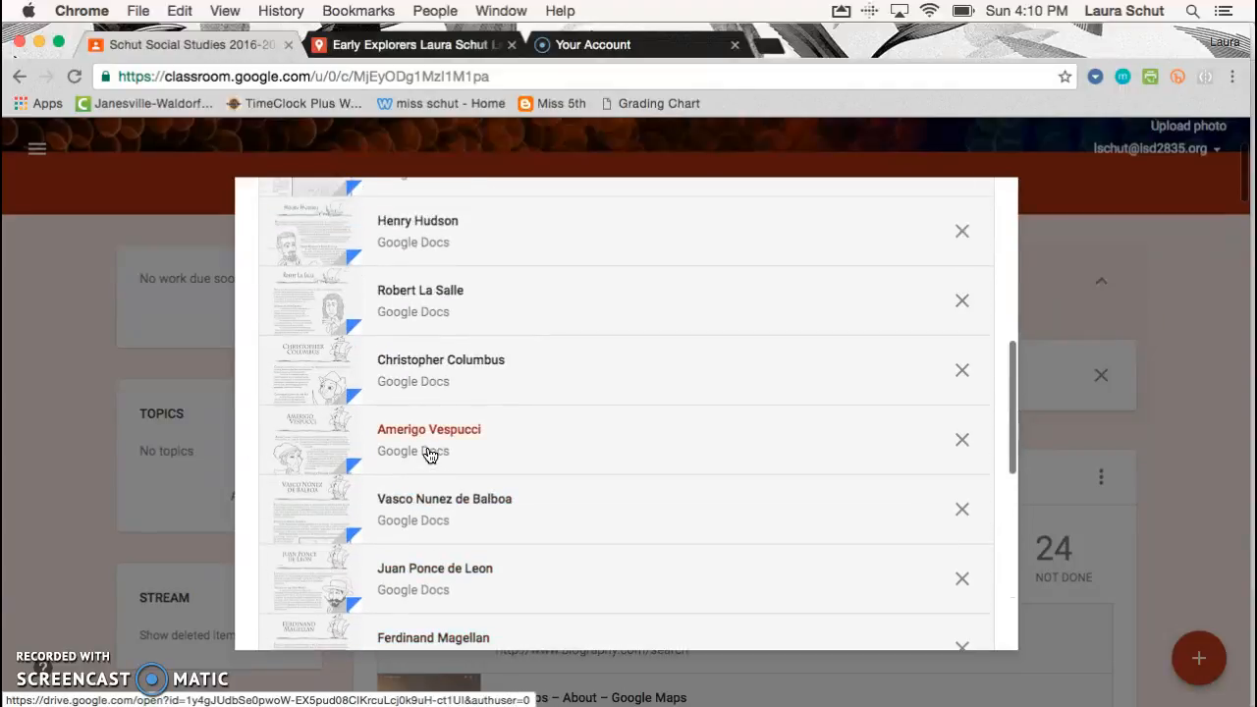
# - Open the Amerigo Vespucci document from the post and read the explorer's early life section
pyautogui.click(422, 432)
pyautogui.click(408, 432)
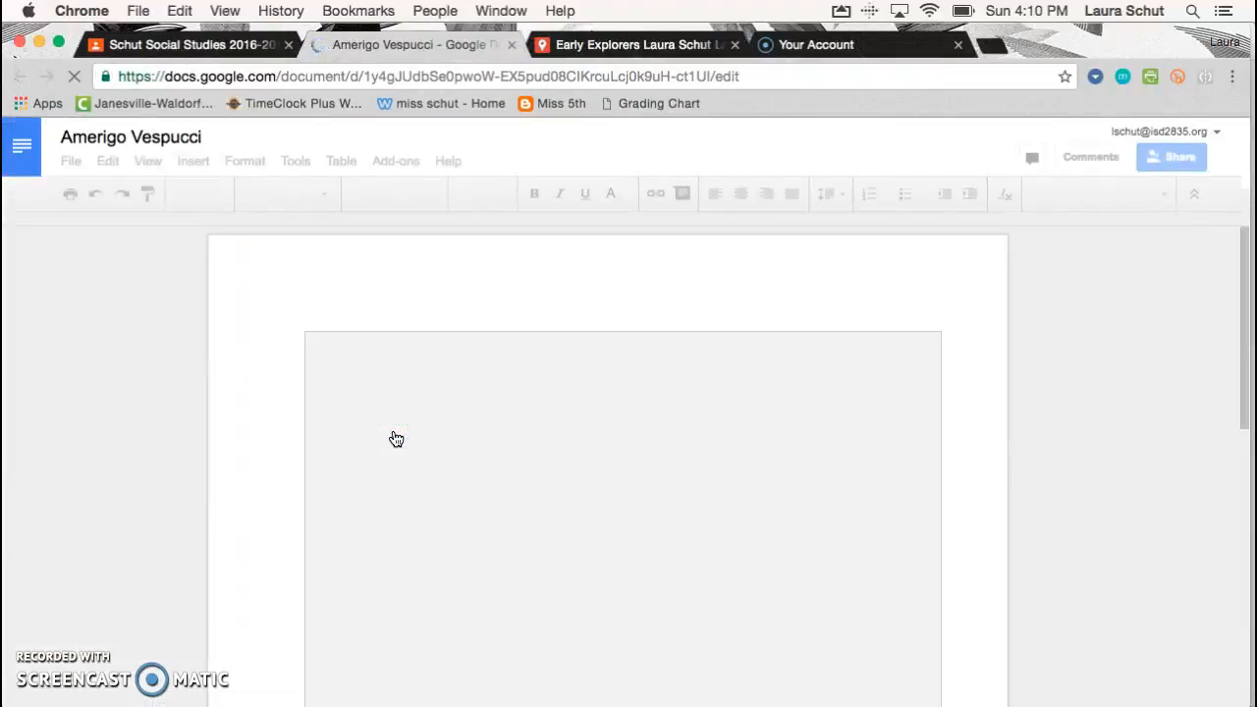
pyautogui.click(590, 432)
pyautogui.scroll(-3, 589, 432)
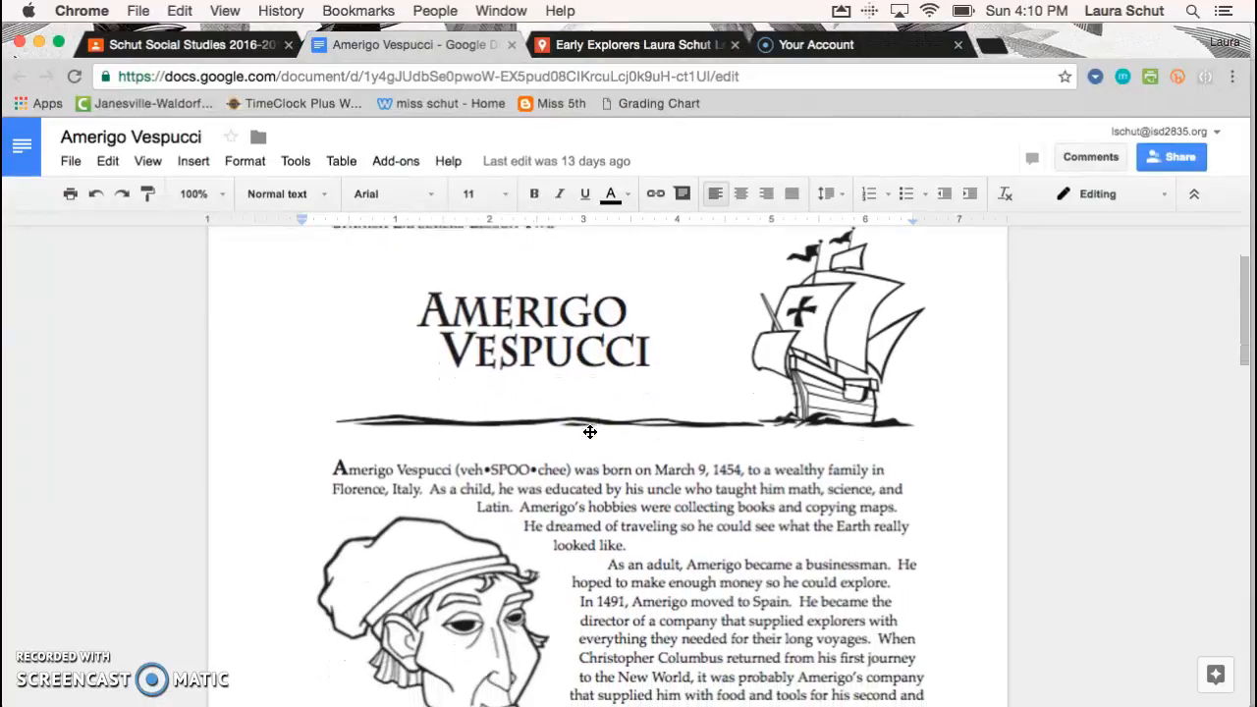
pyautogui.scroll(-1, 589, 432)
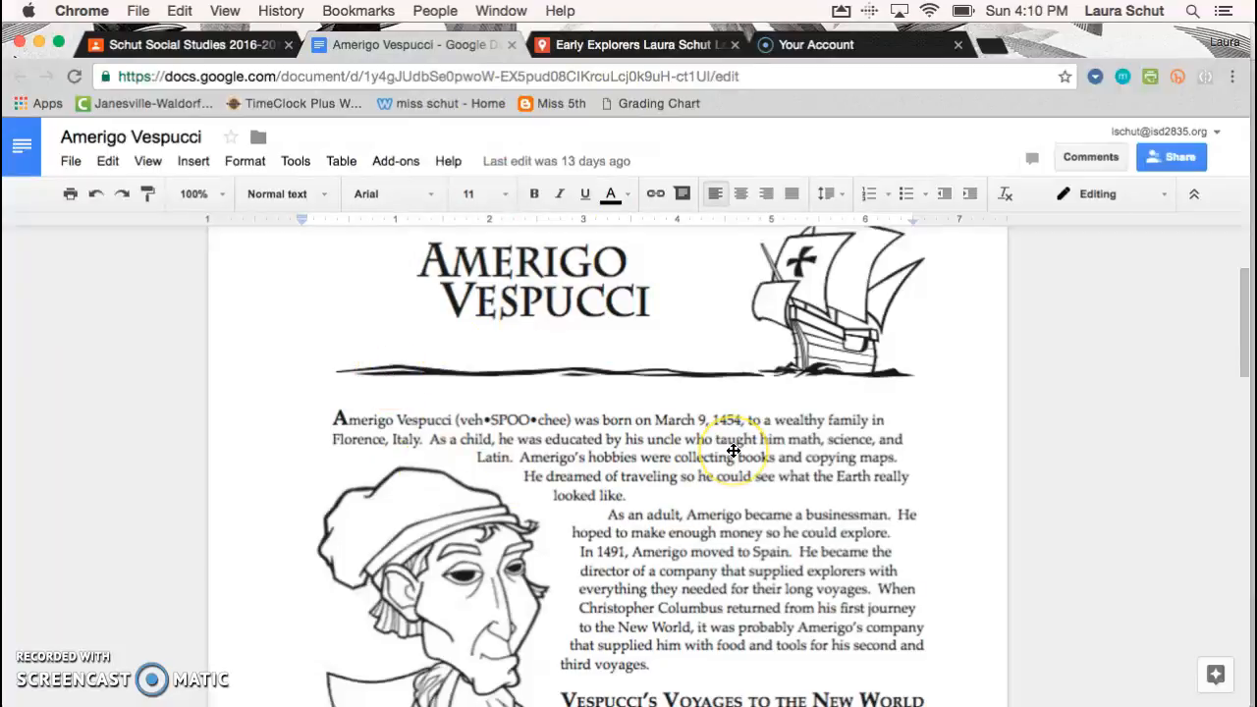
pyautogui.scroll(-1, 733, 450)
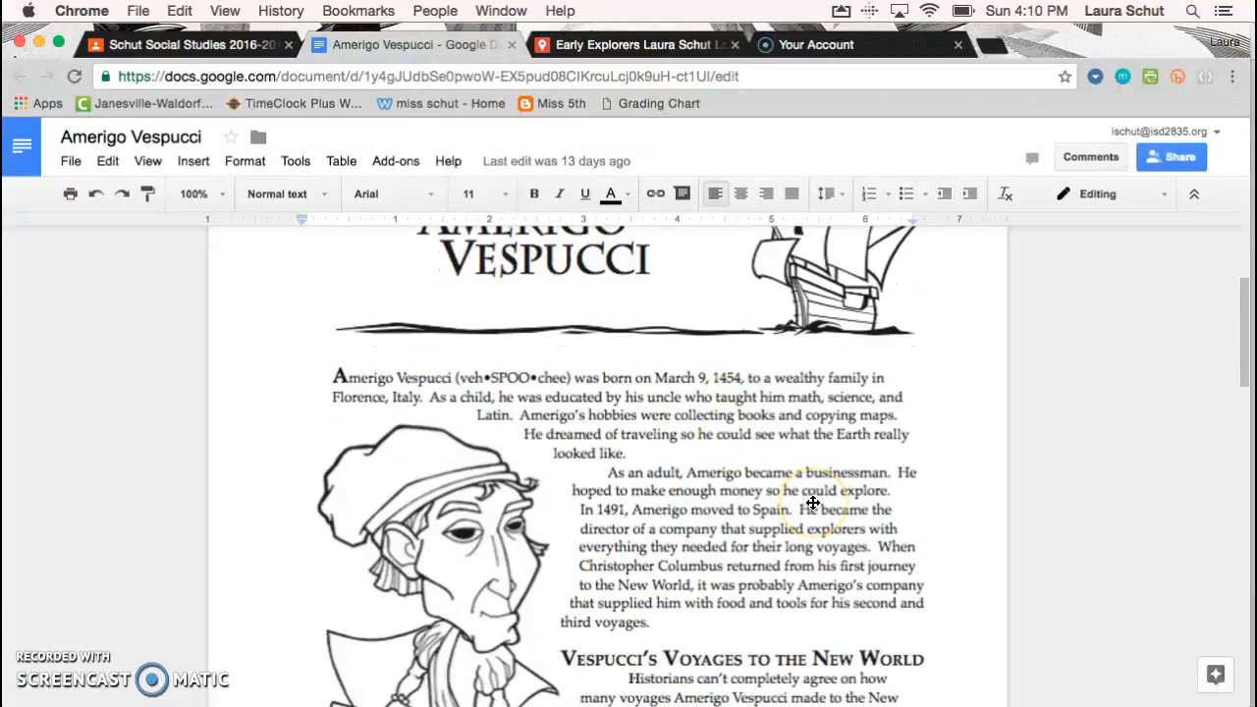
# - Return to the Early Explorers map and search it for Iceland
pyautogui.click(577, 49)
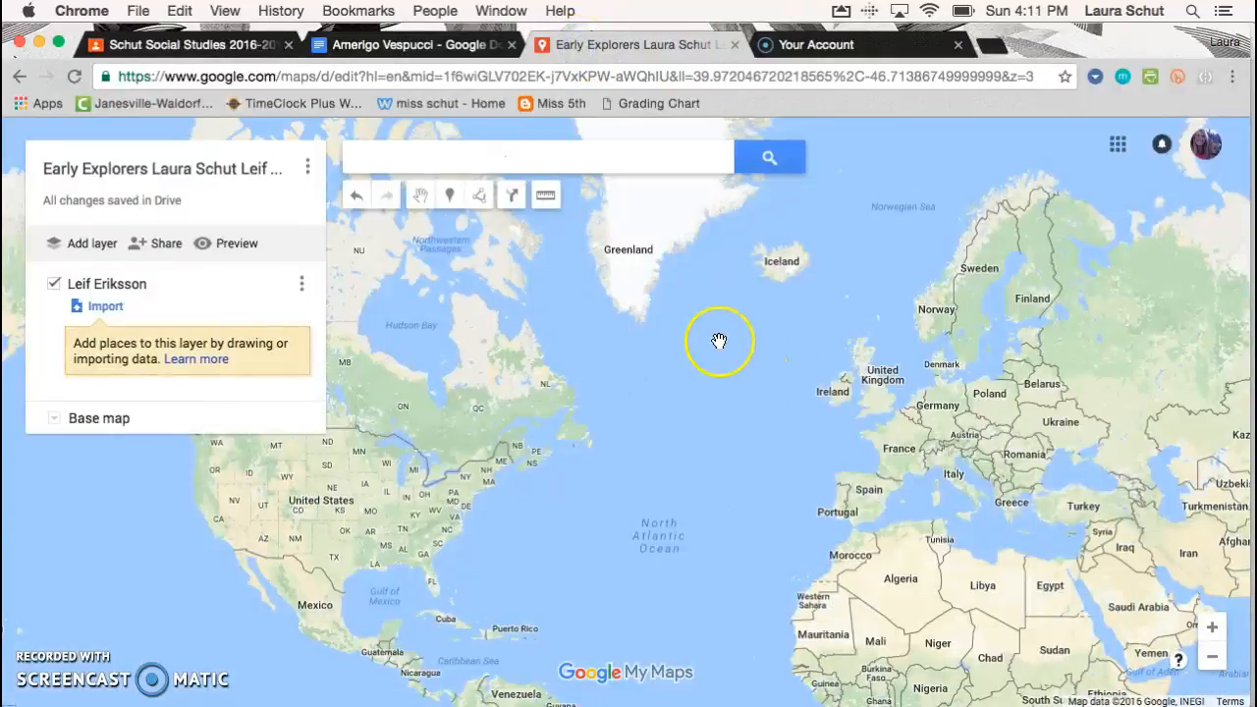
pyautogui.moveTo(654, 281); pyautogui.dragTo(549, 359)
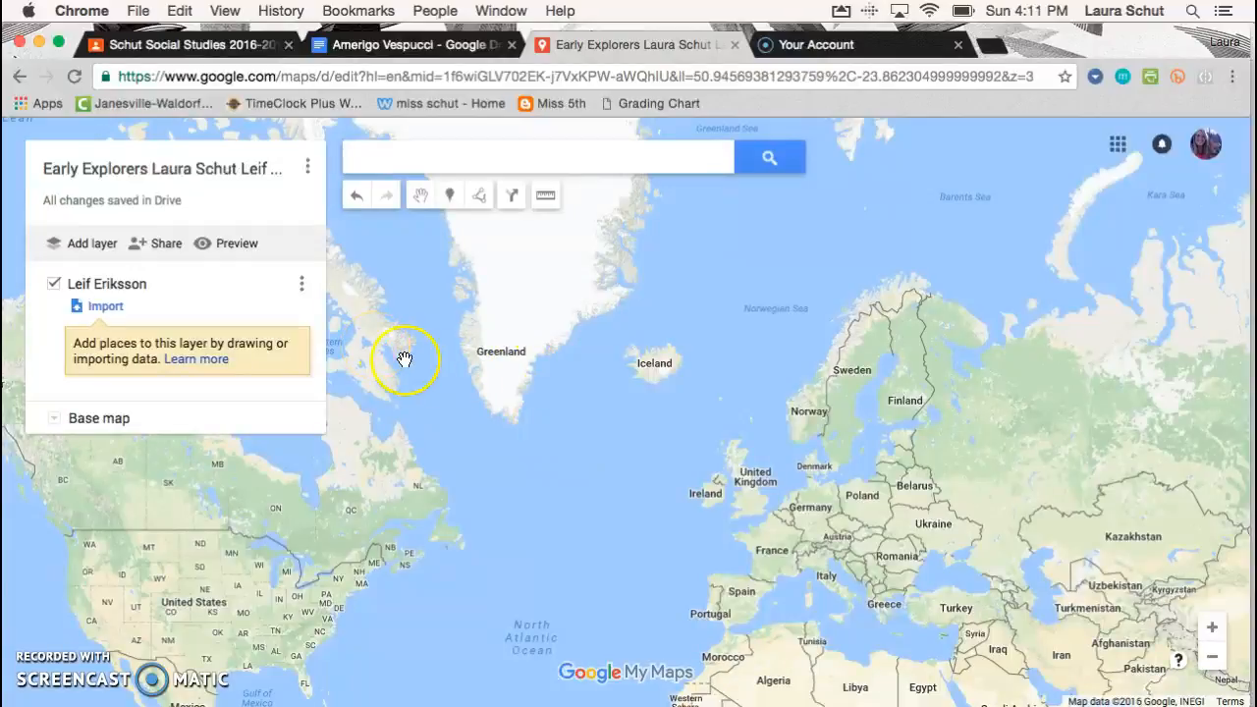
pyautogui.moveTo(440, 434); pyautogui.dragTo(733, 235)
pyautogui.moveTo(540, 320); pyautogui.dragTo(691, 354)
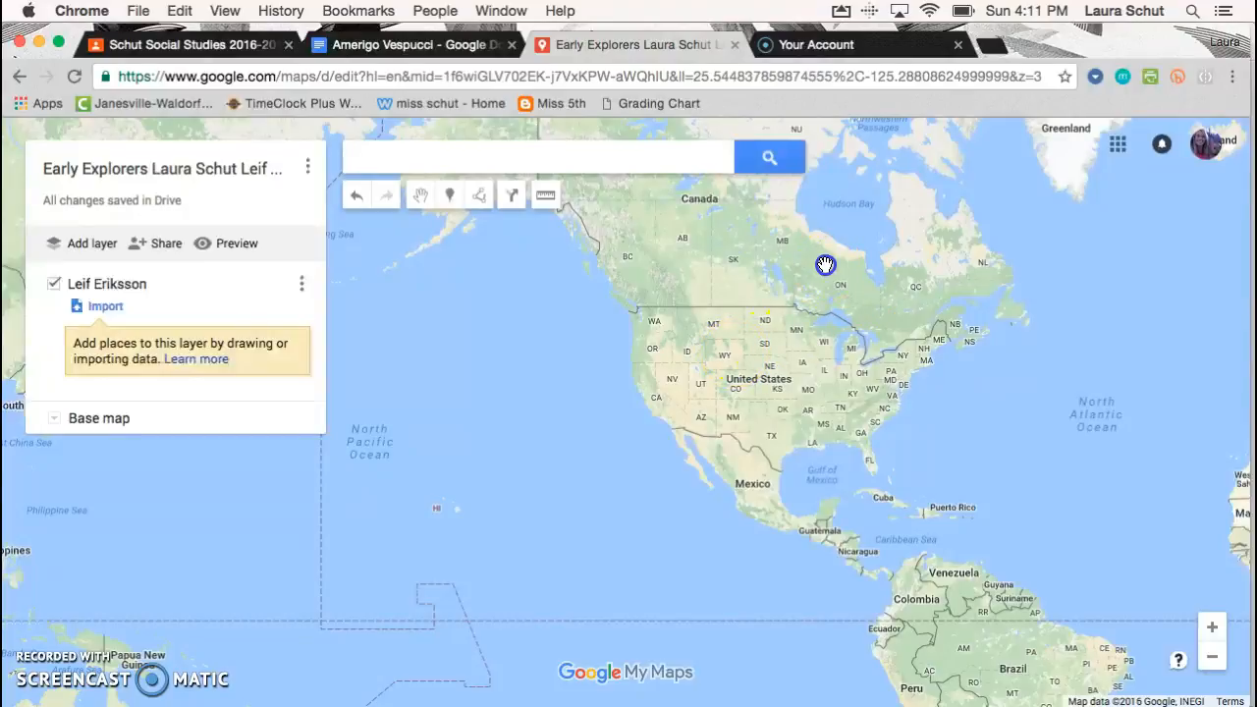
pyautogui.moveTo(825, 264); pyautogui.dragTo(833, 362)
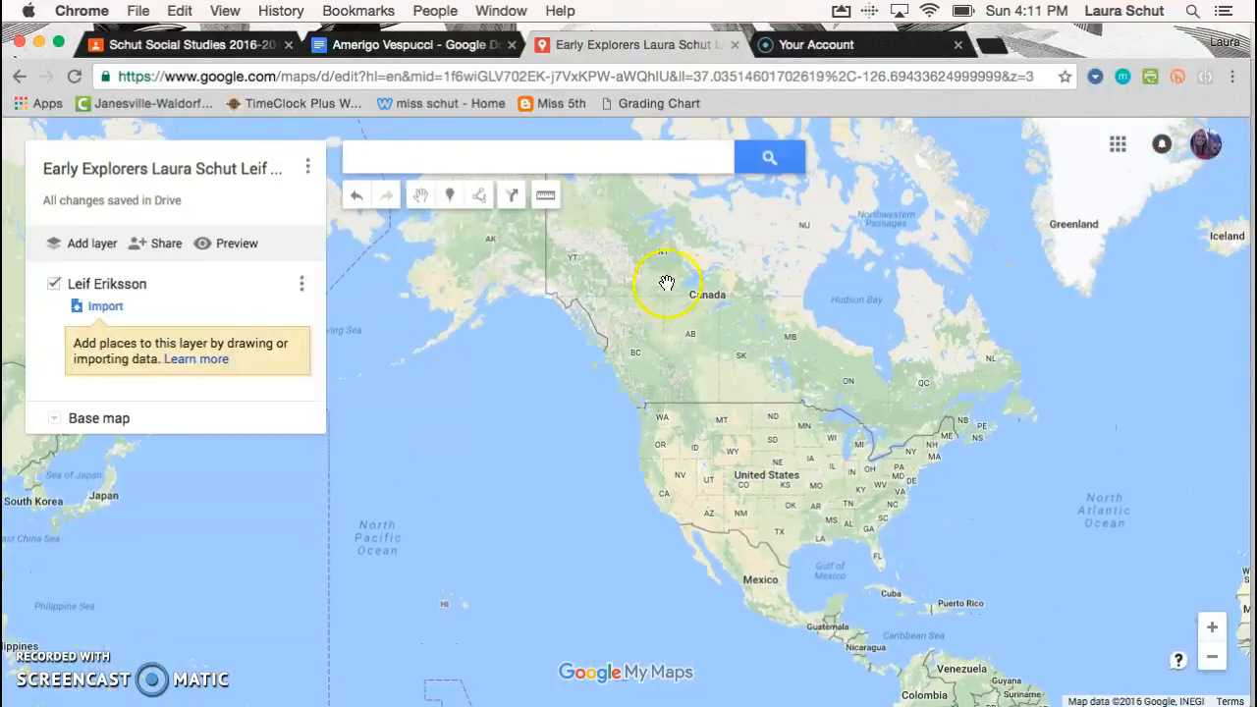
pyautogui.click(584, 160)
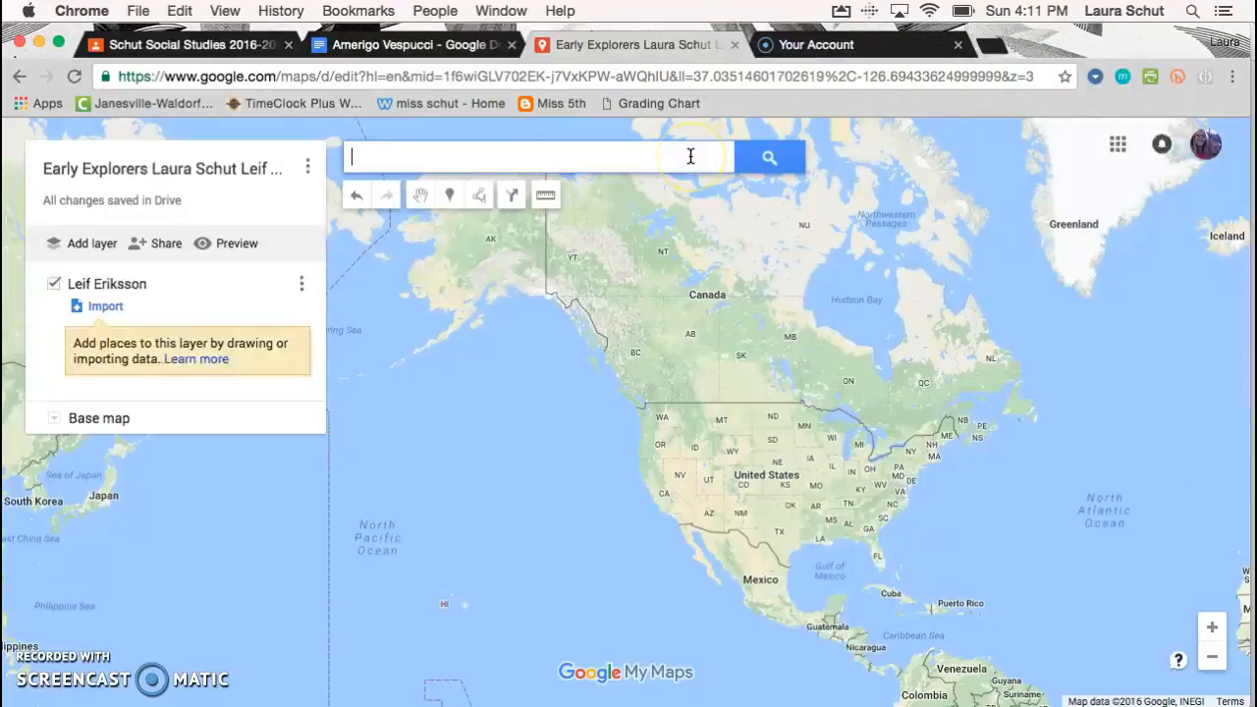
pyautogui.write('Iceland')
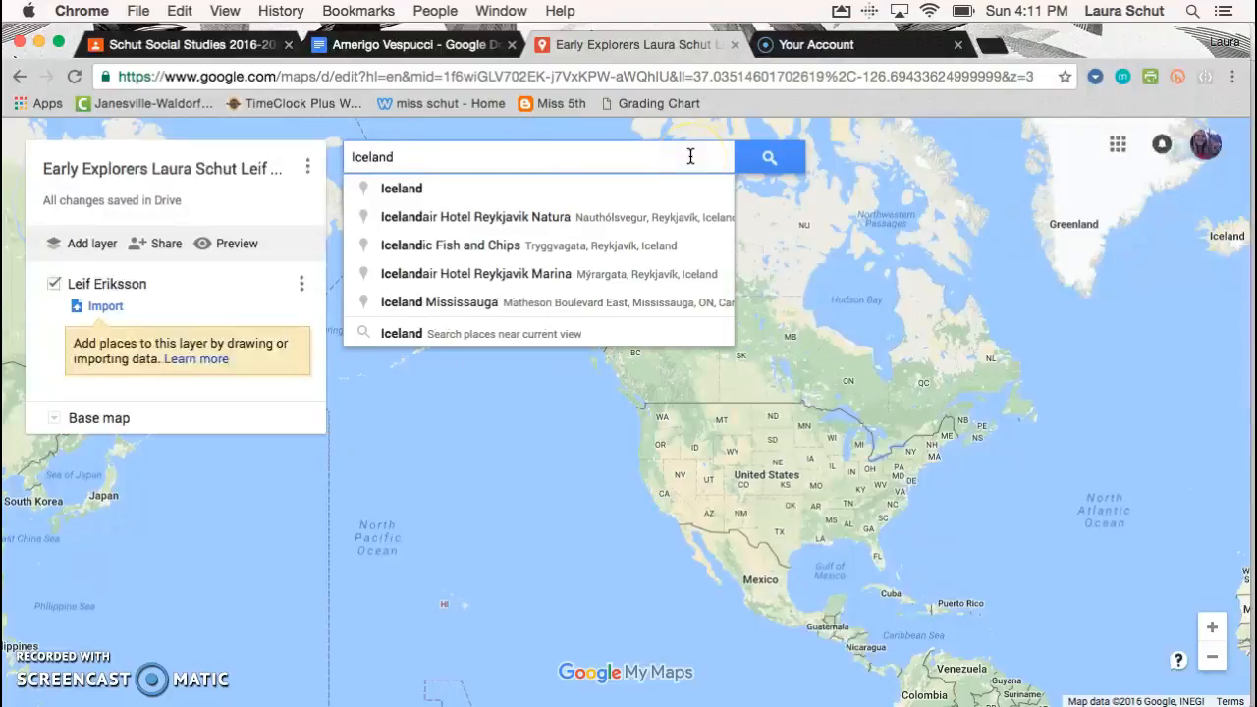
pyautogui.press('Return')
pyautogui.click(791, 157)
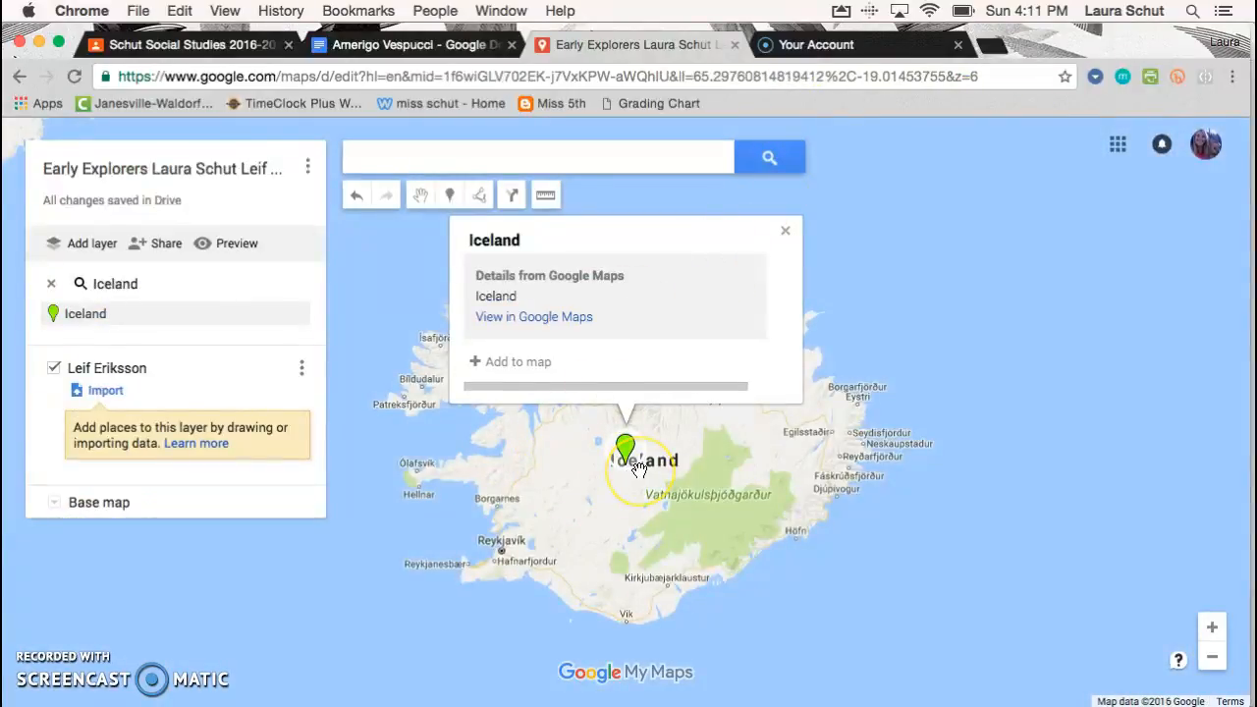
# - Close the Iceland place details and clear the Iceland search result from the map
pyautogui.click(744, 511)
pyautogui.click(785, 232)
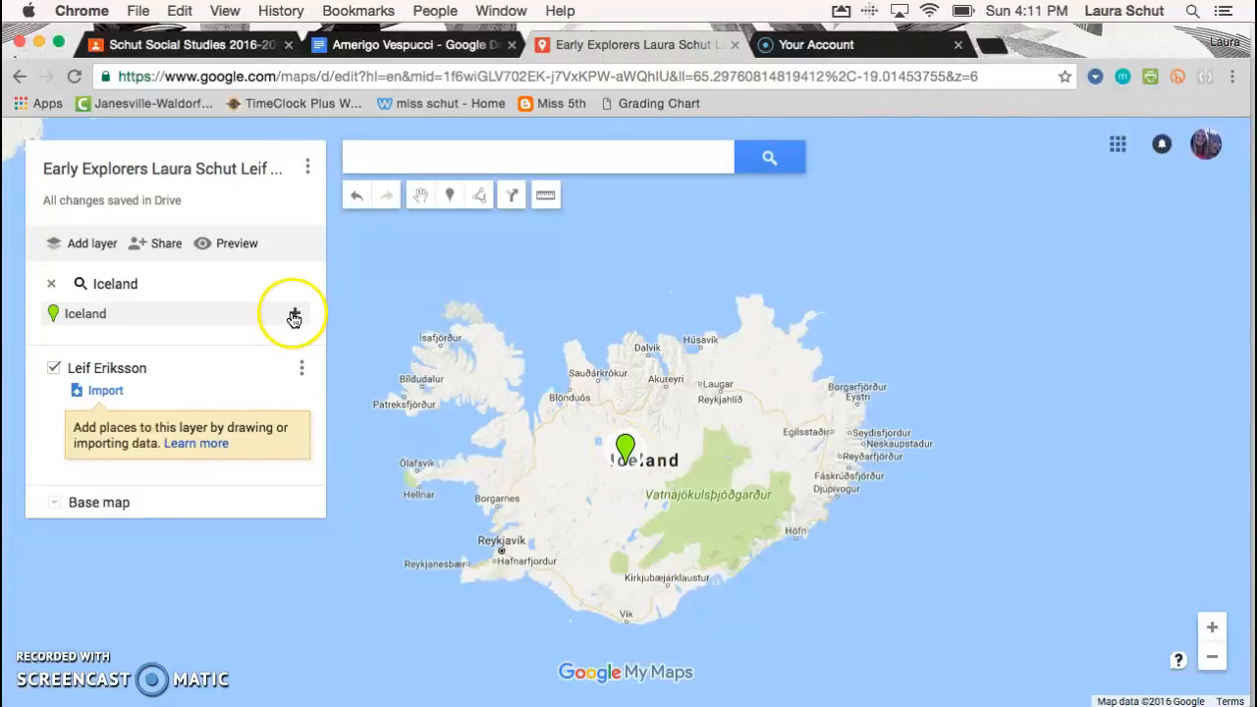
pyautogui.click(53, 285)
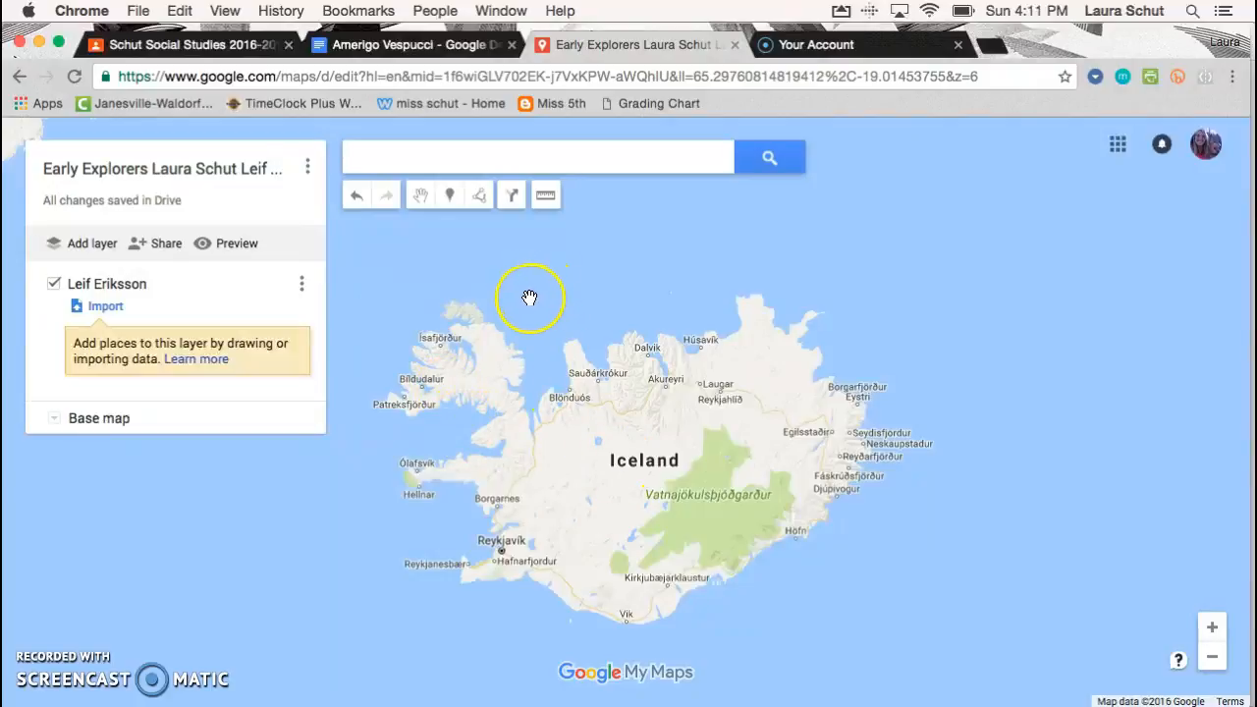
# - Place a marker in the middle of Iceland and title it "Leif Eriksson's Birth"
pyautogui.click(450, 199)
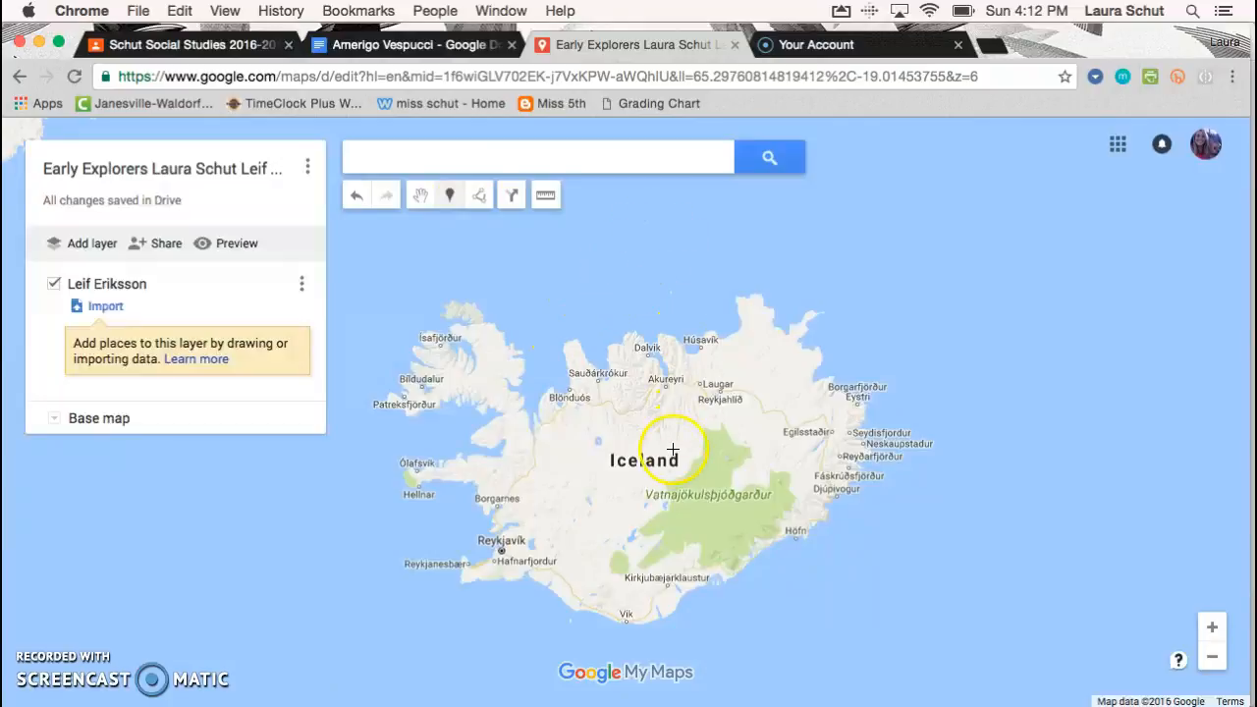
pyautogui.click(617, 481)
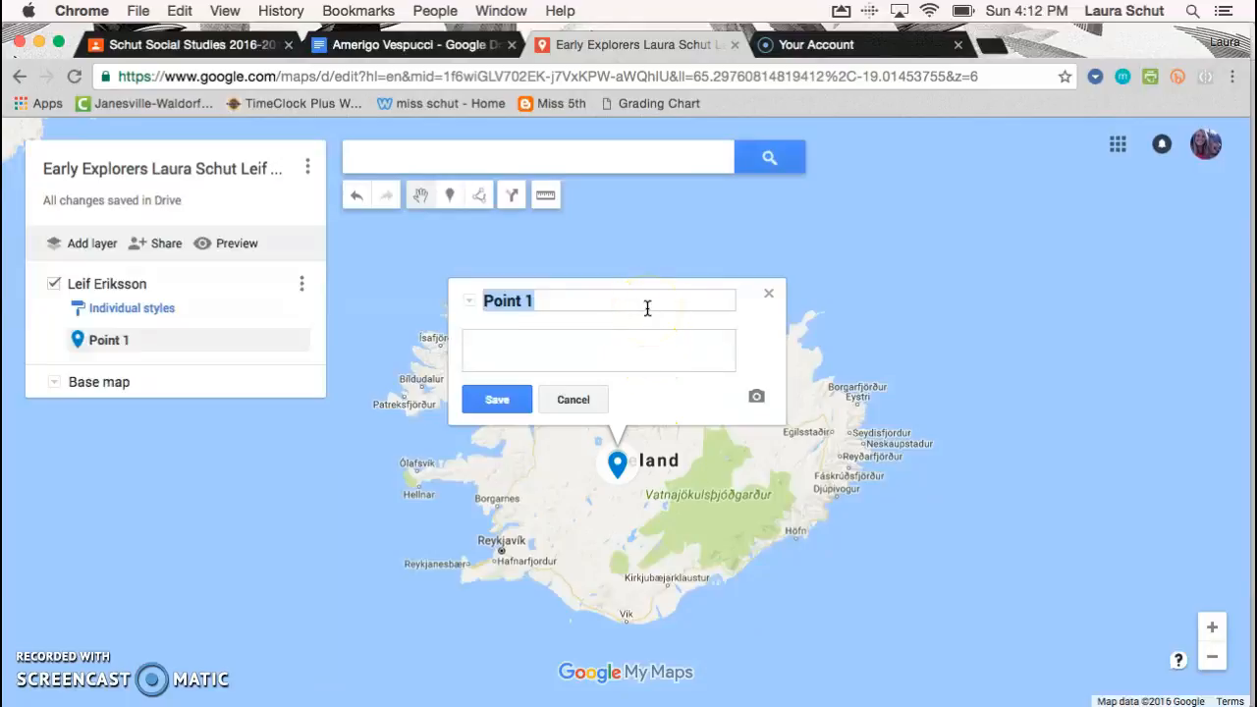
pyautogui.write("Leif Eriksson's Birth")
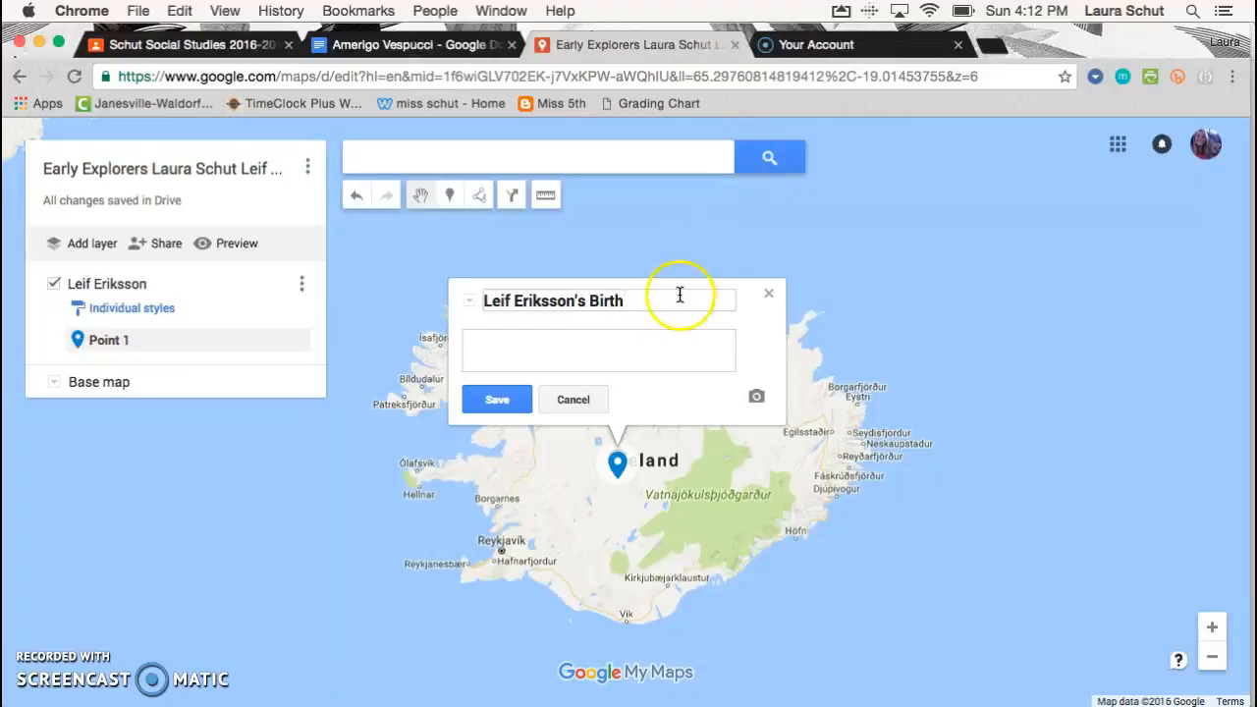
# - Enter "Leif Eriksson was born in 970 AD in Iceland." as the marker's description
pyautogui.click(643, 361)
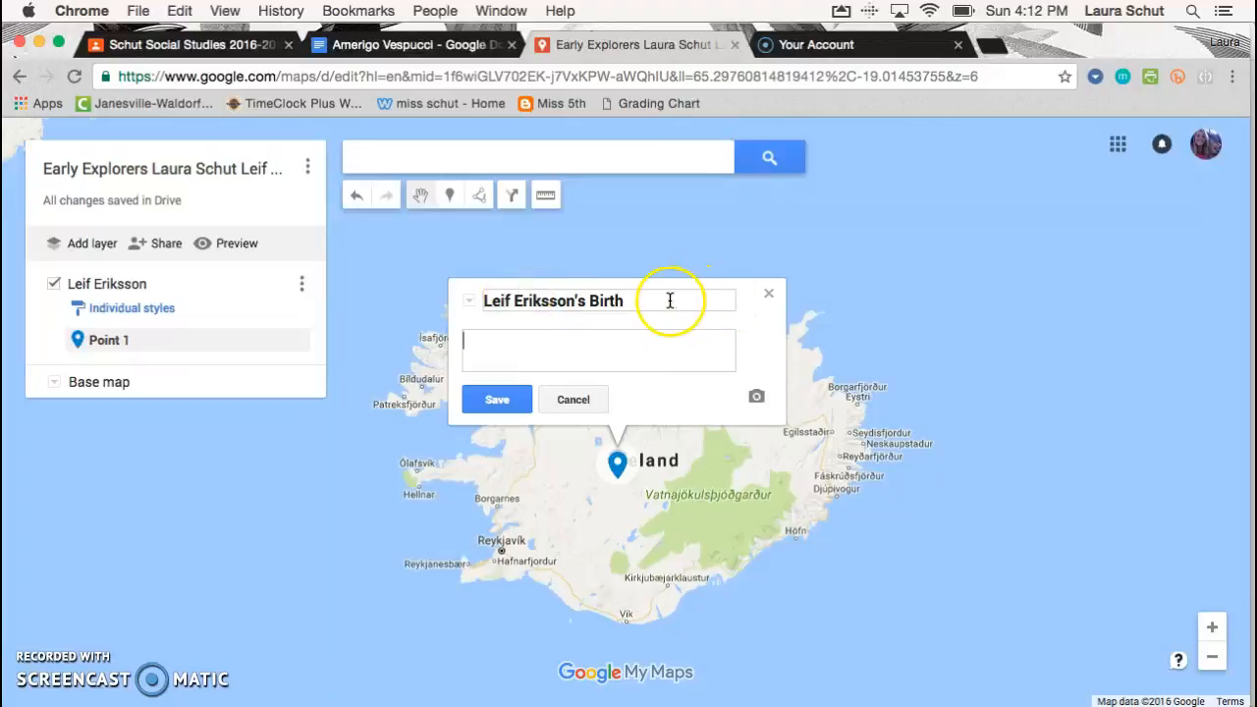
pyautogui.click(621, 358)
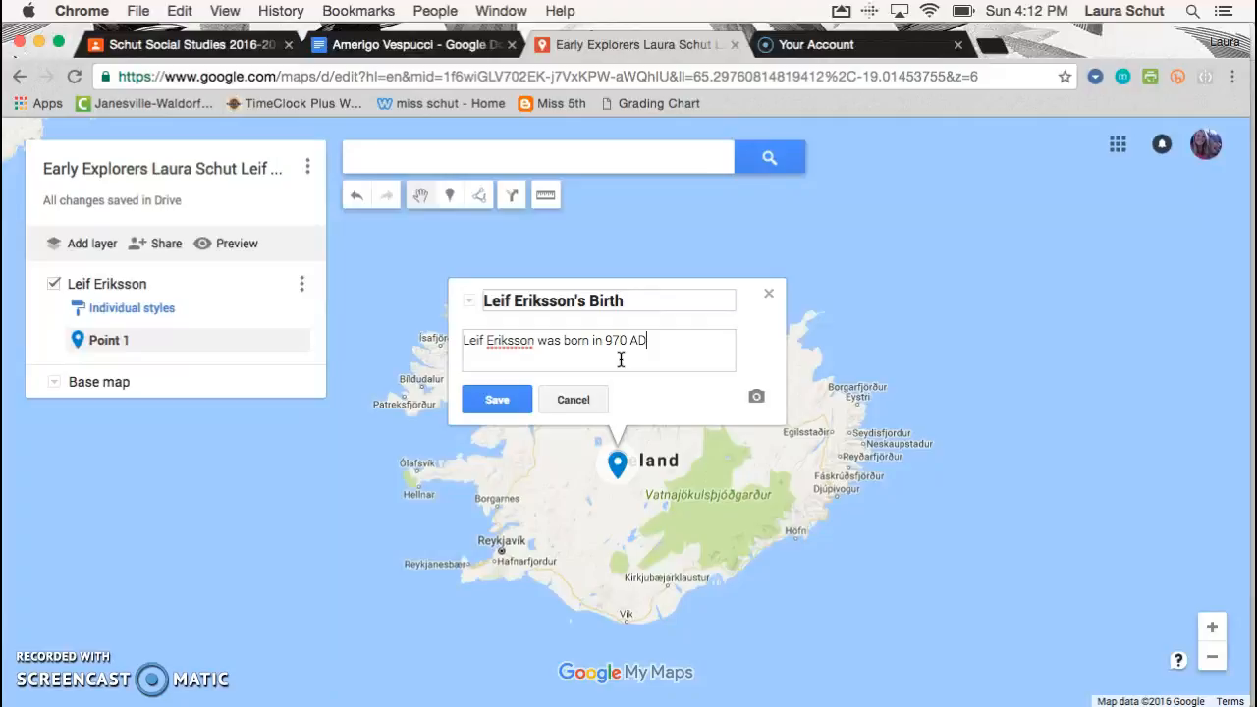
pyautogui.click(517, 344)
pyautogui.click(513, 343)
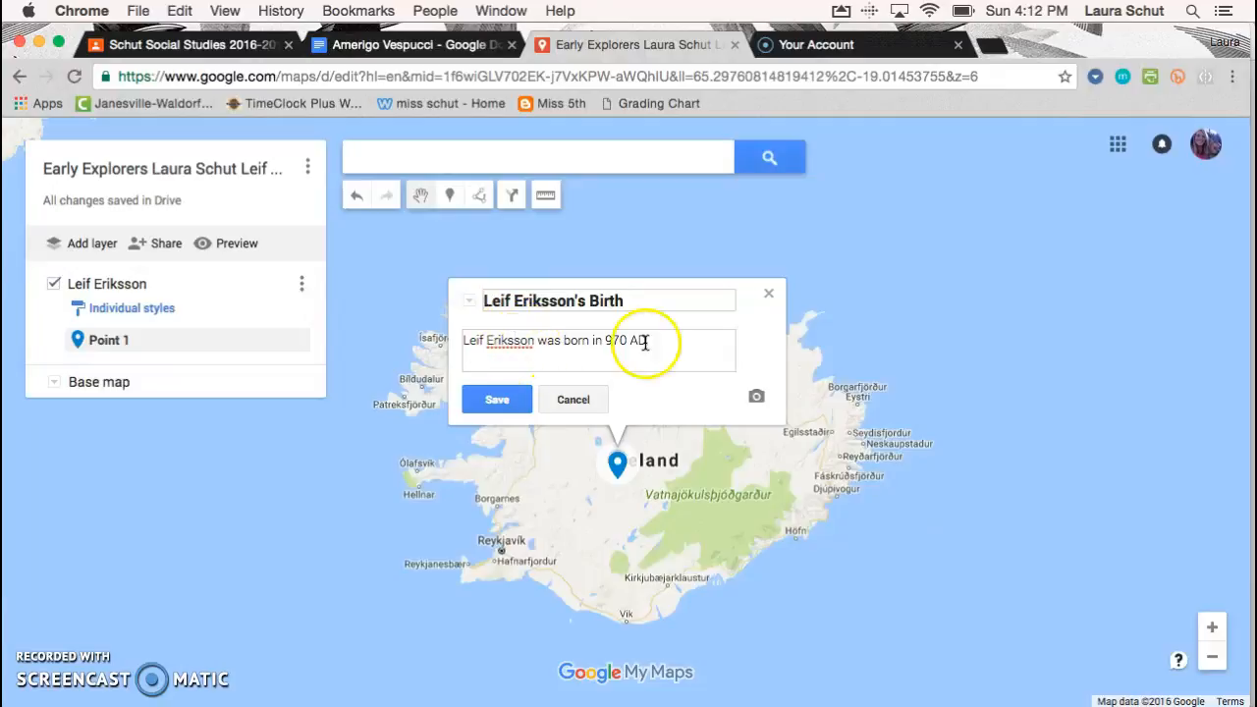
pyautogui.click(701, 342)
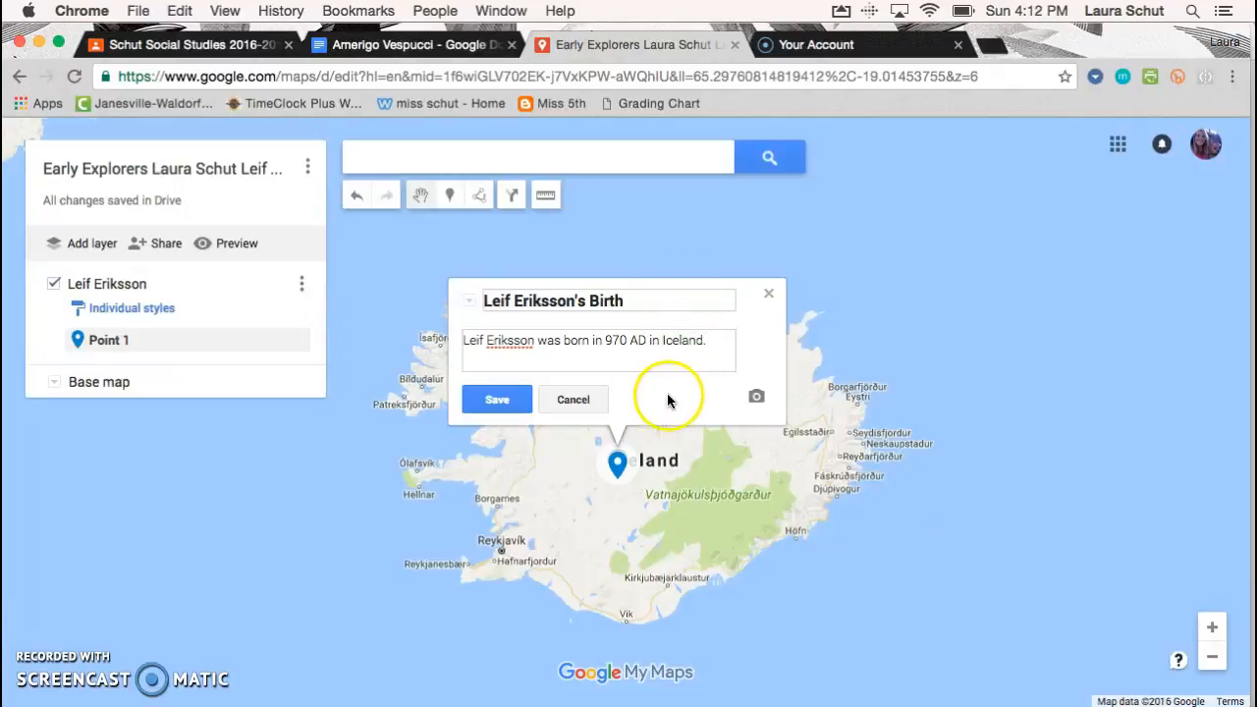
# - Add a photo to the marker from a Google Image Search for "leif eriksson", choosing the second bust image in the first row
pyautogui.click(756, 399)
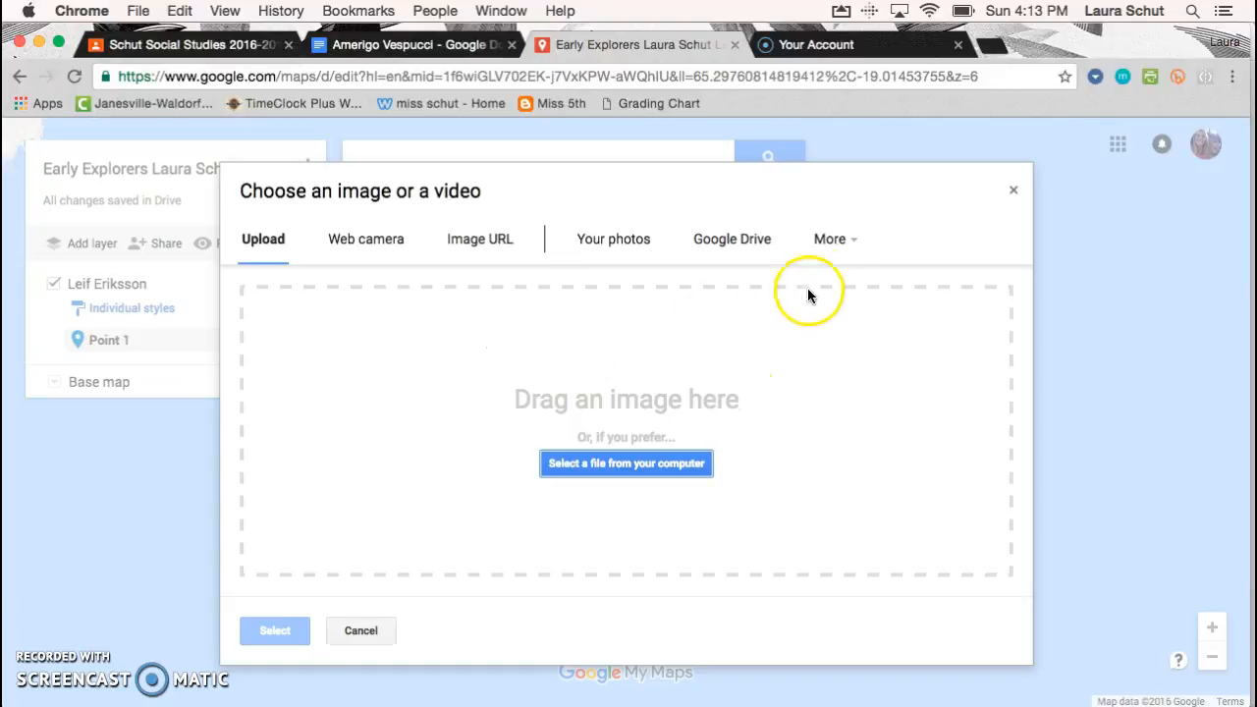
pyautogui.click(846, 240)
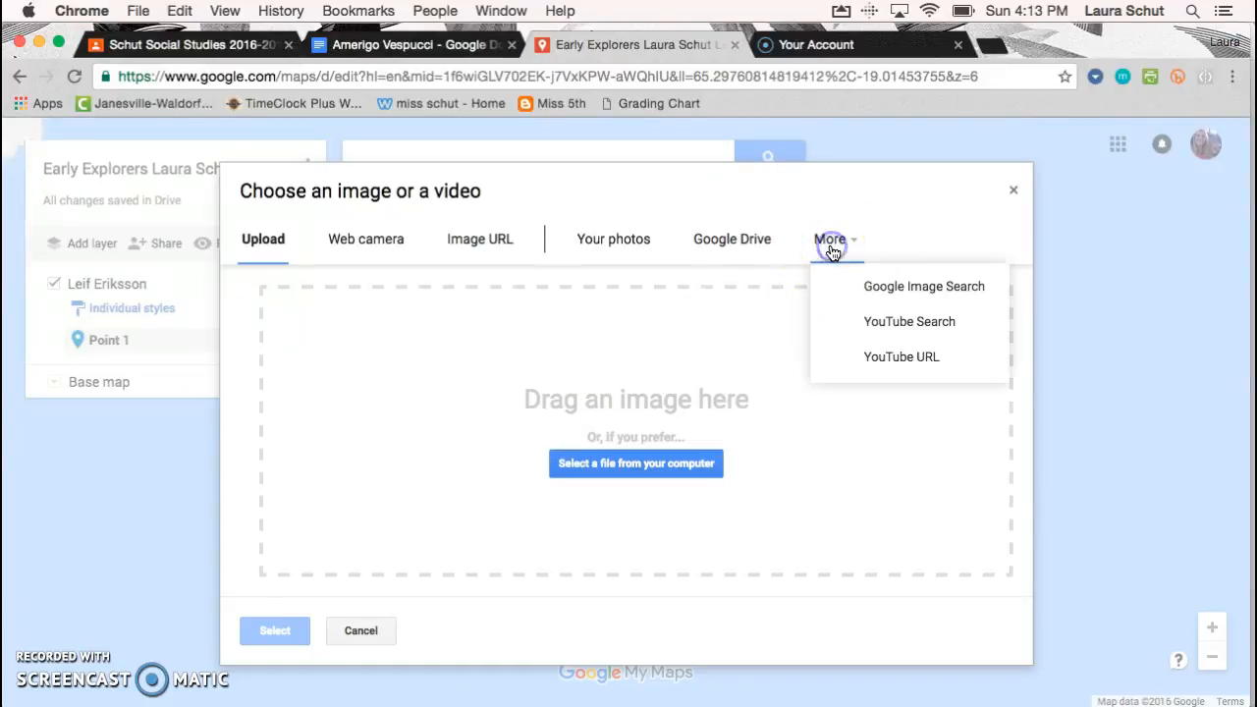
pyautogui.click(881, 291)
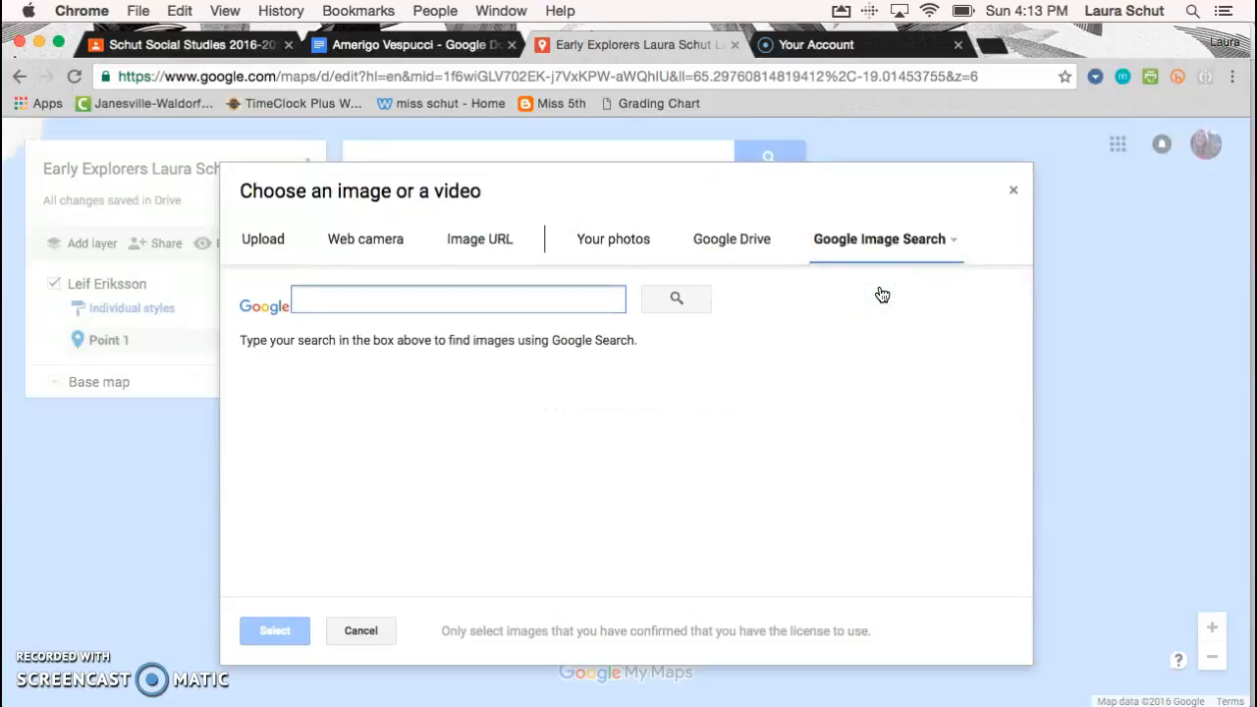
pyautogui.write('leif erikss')
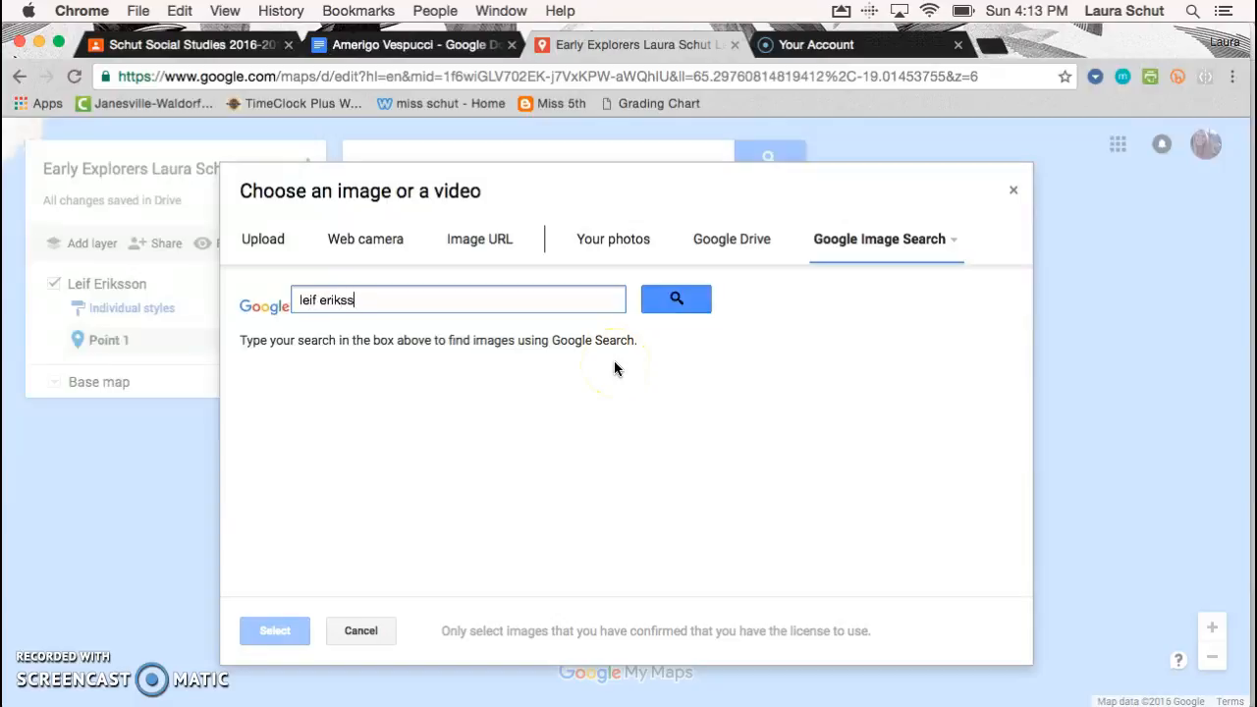
pyautogui.write('on')
pyautogui.press('Return')
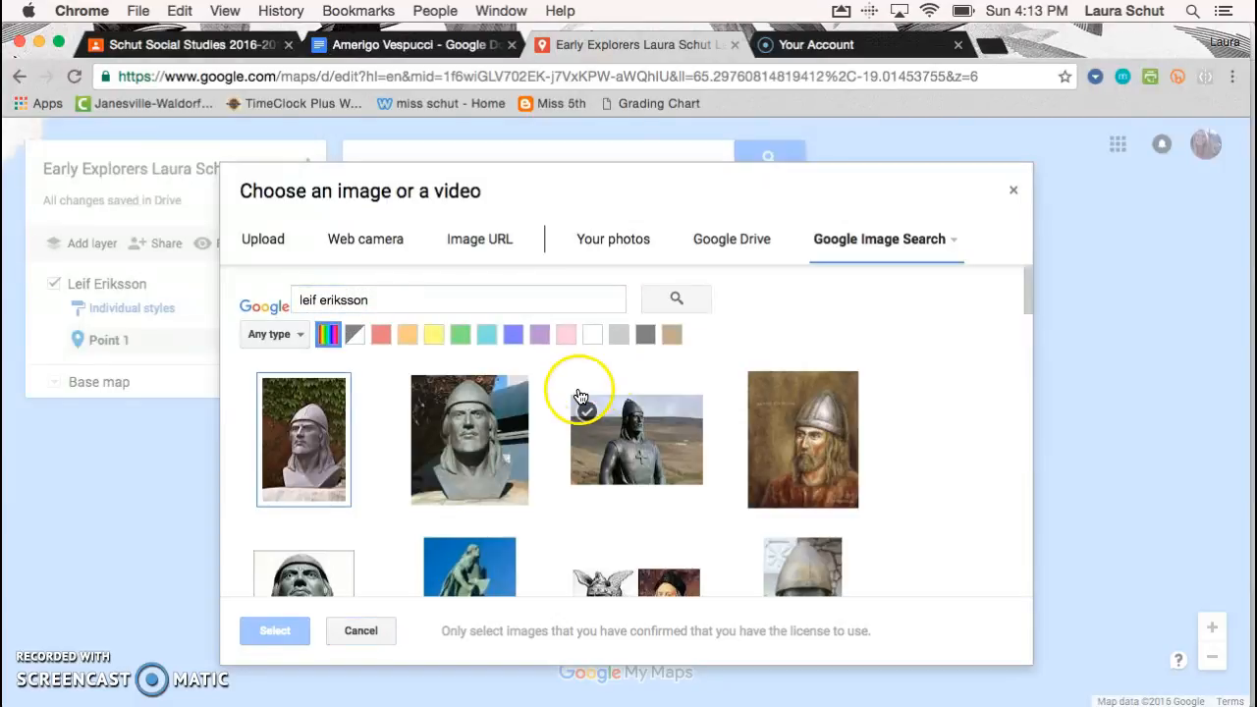
pyautogui.click(464, 457)
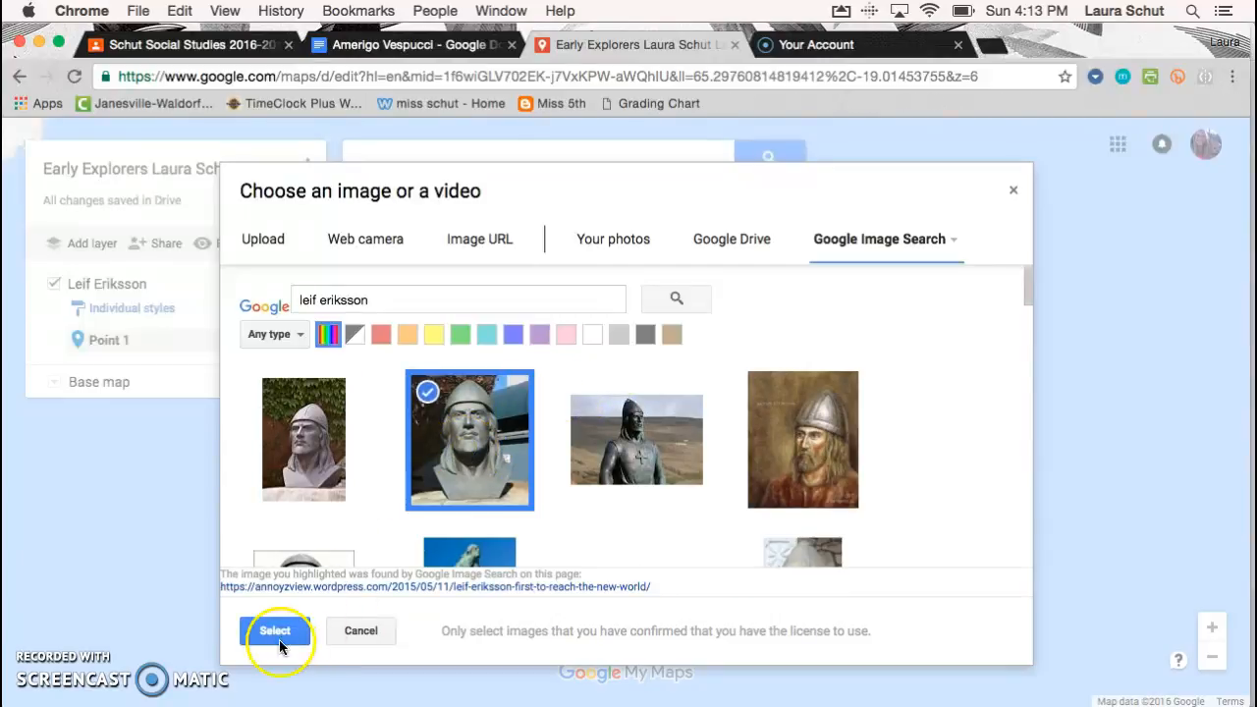
pyautogui.click(277, 633)
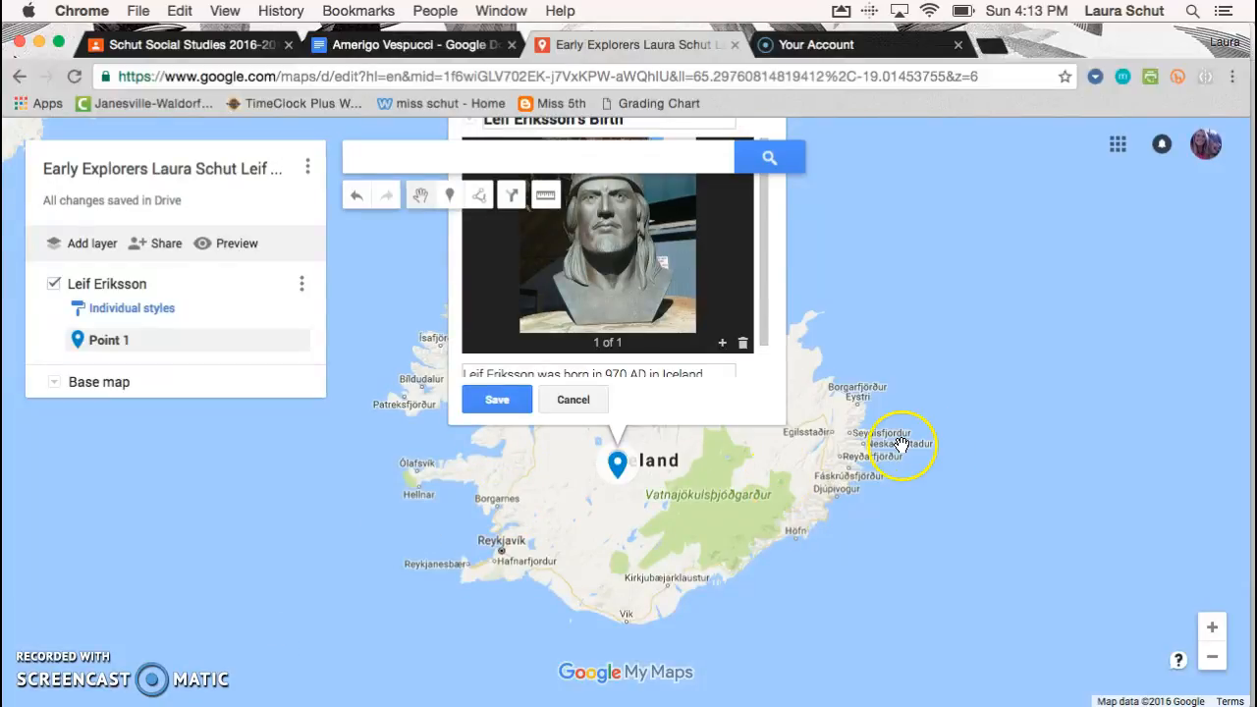
# - Check the birth marker's photo and description, and save the marker
pyautogui.moveTo(911, 360); pyautogui.dragTo(923, 505)
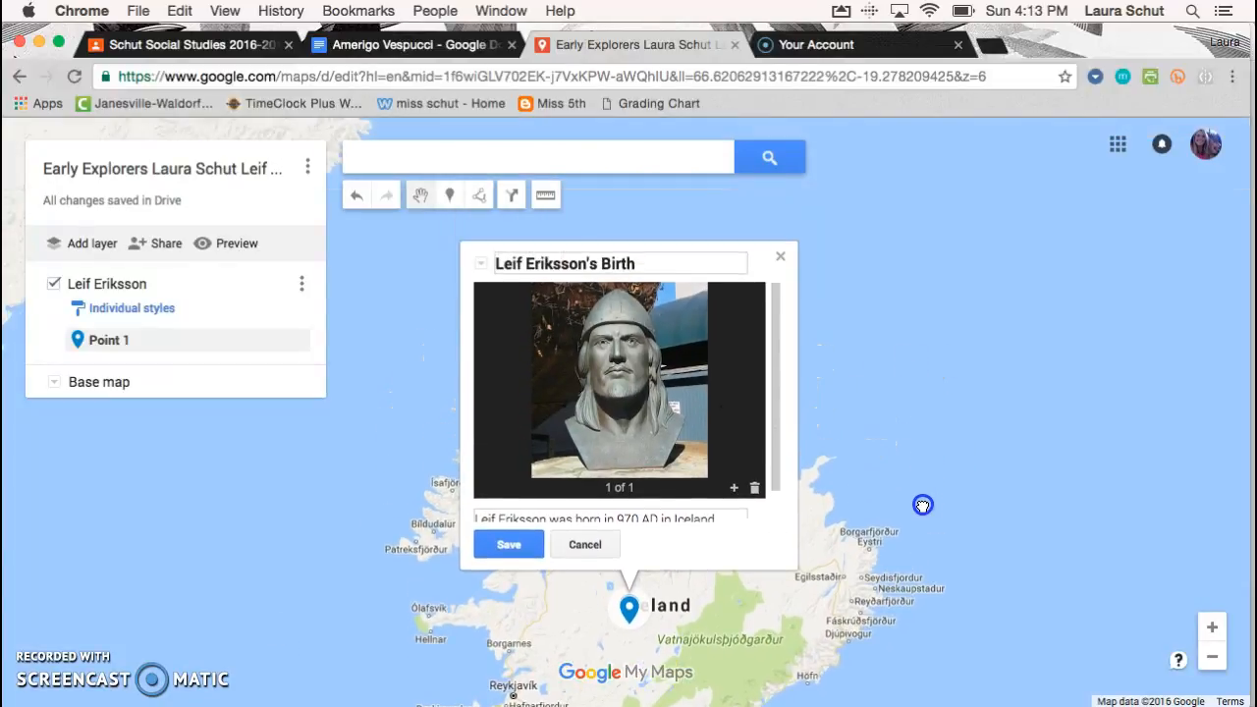
pyautogui.scroll(-2, 667, 390)
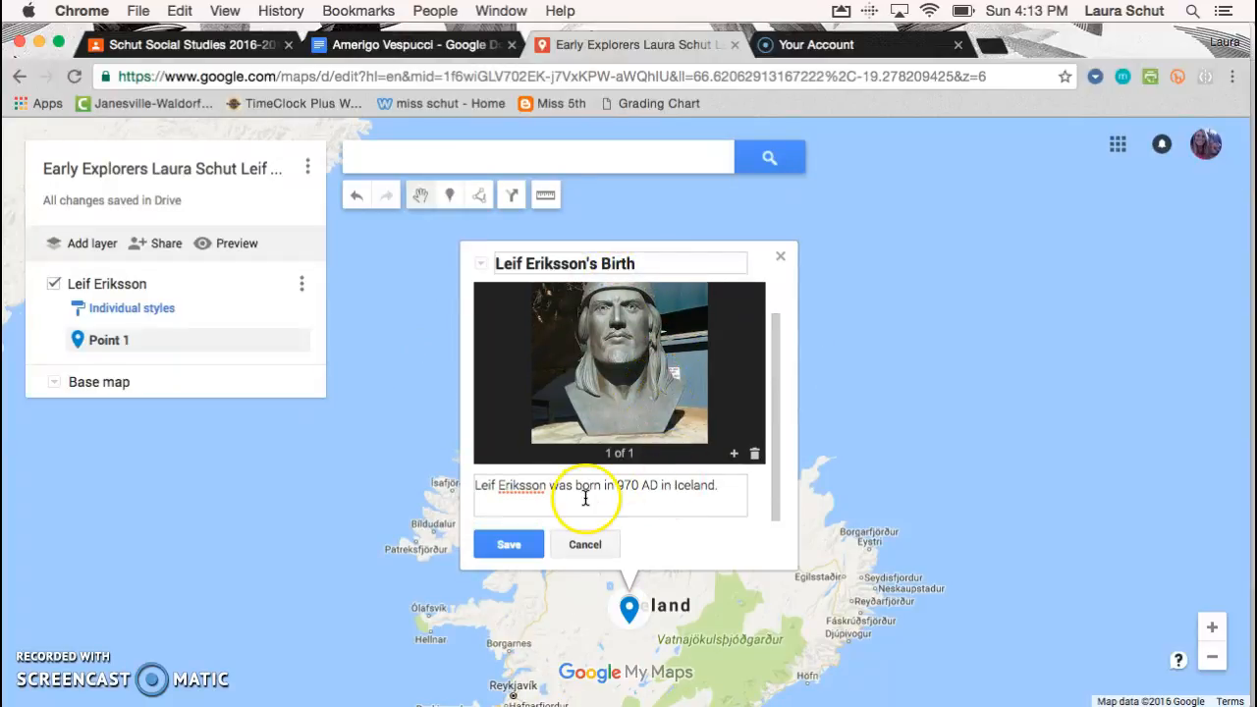
pyautogui.click(510, 545)
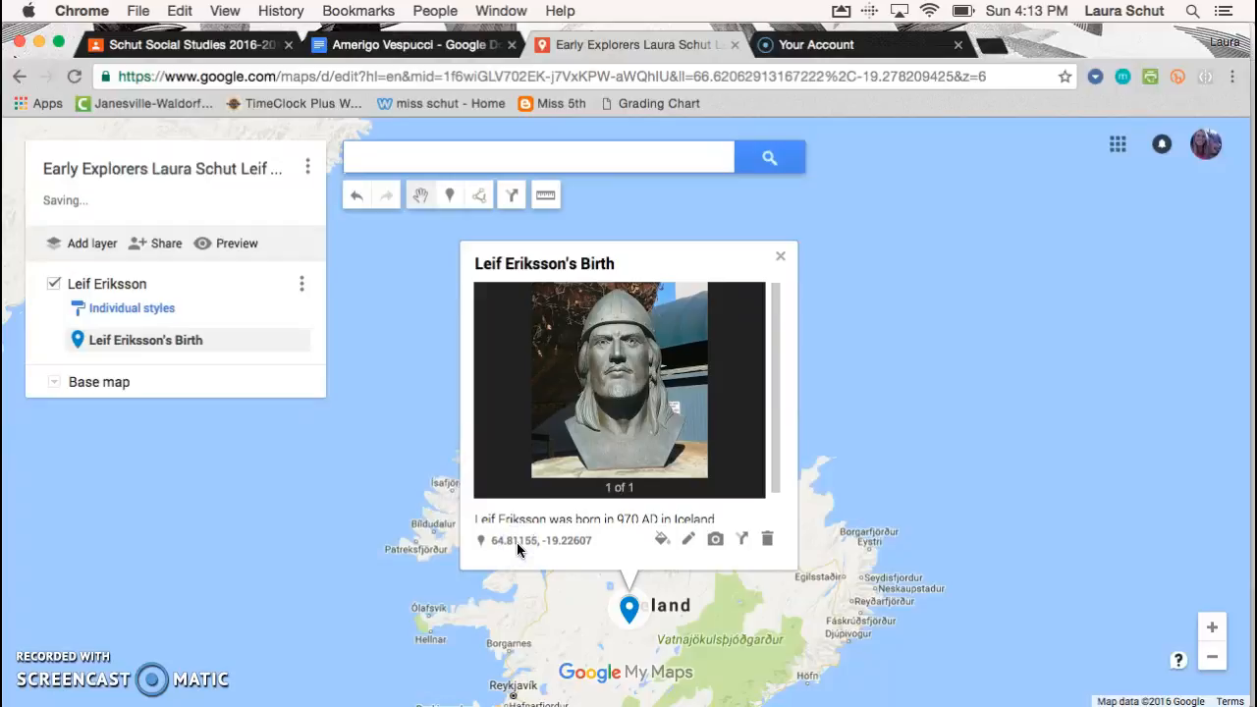
pyautogui.scroll(-1, 651, 406)
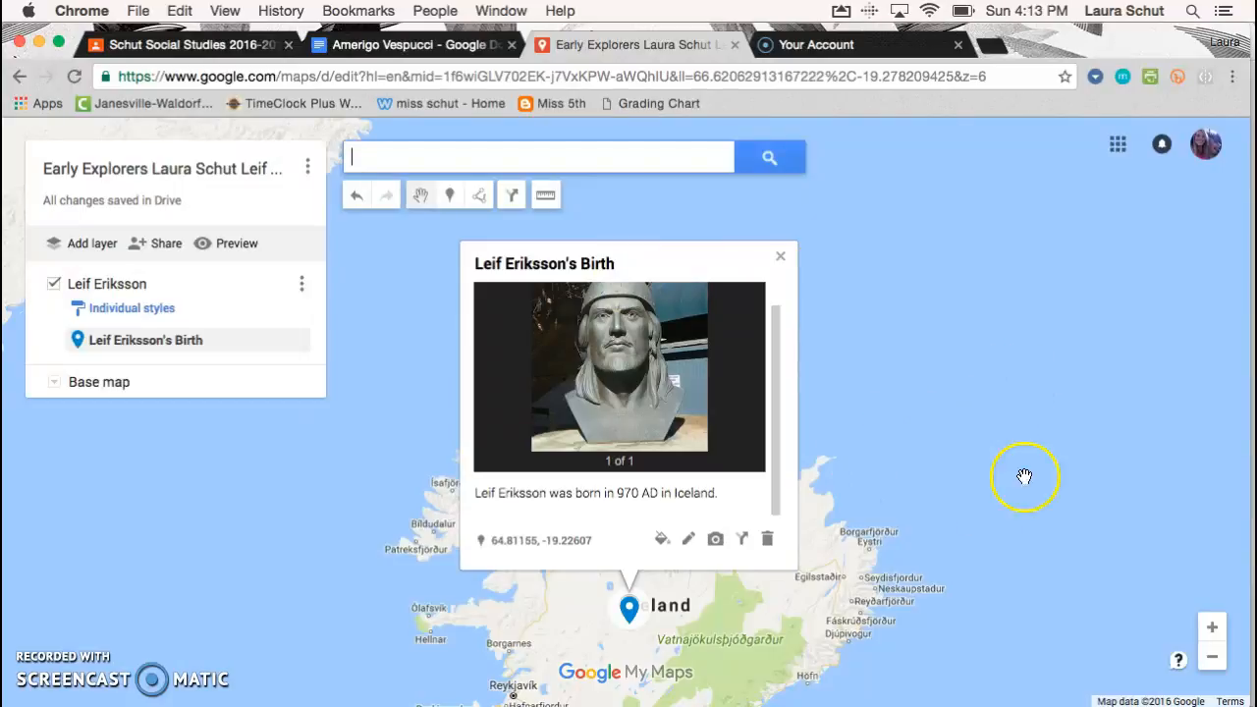
# - Examine the map around the Iceland marker at different scales and across the Atlantic to Greenland and eastern Canada
pyautogui.click(1211, 656)
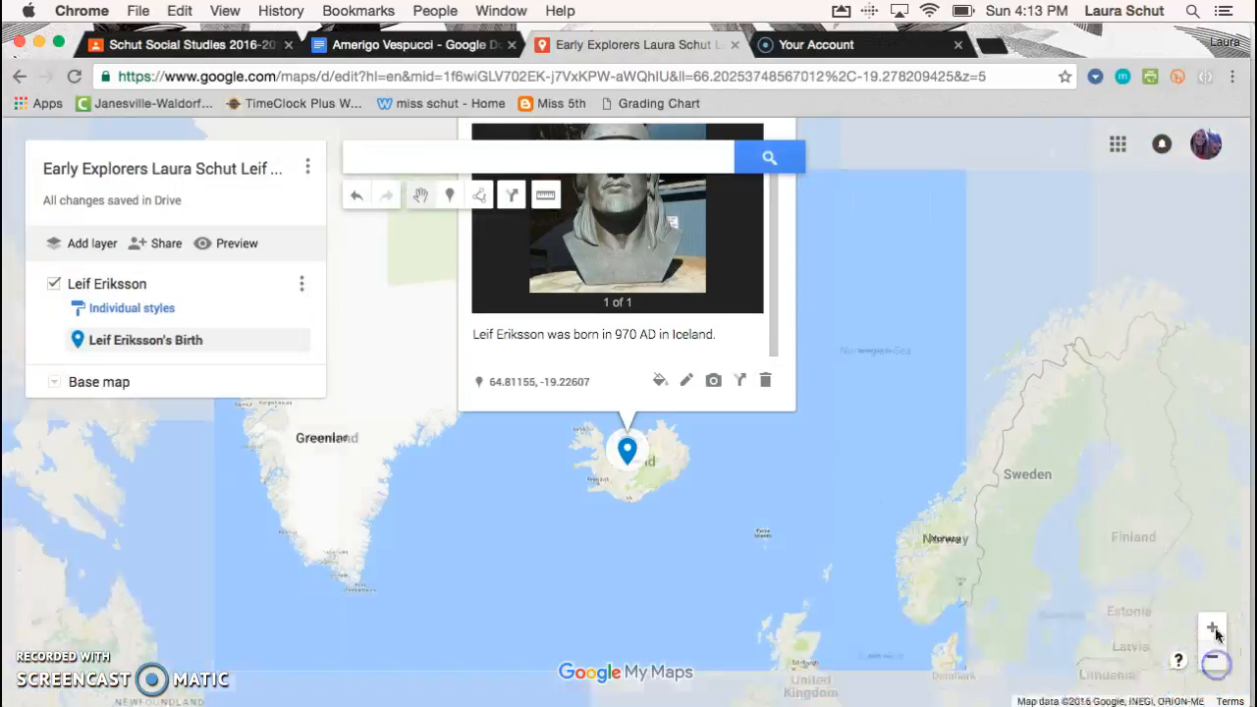
pyautogui.click(1213, 629)
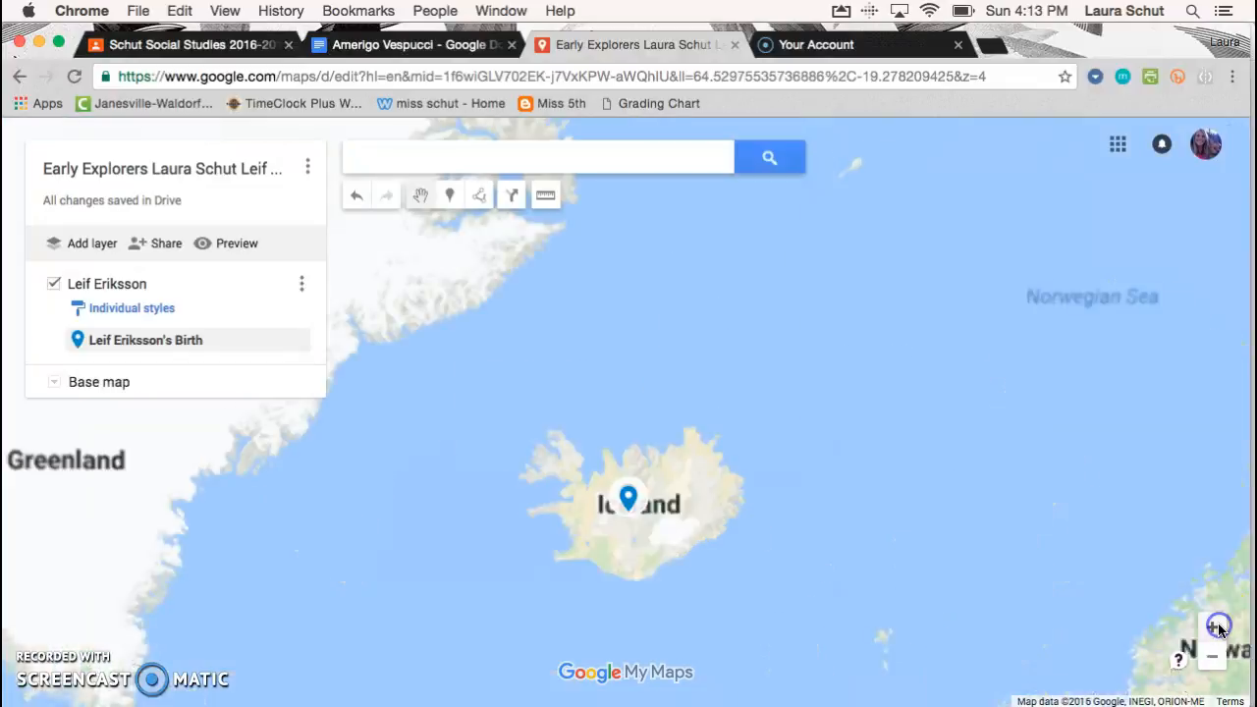
pyautogui.click(1215, 628)
pyautogui.click(1215, 629)
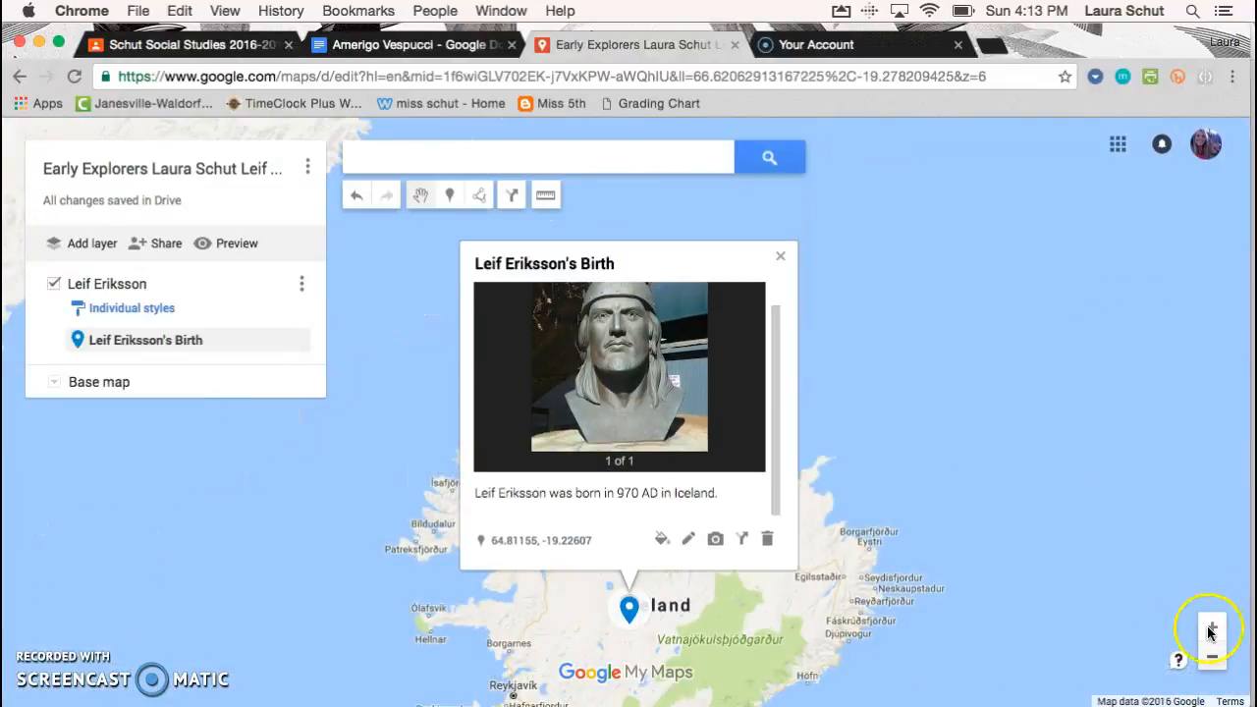
pyautogui.click(1211, 660)
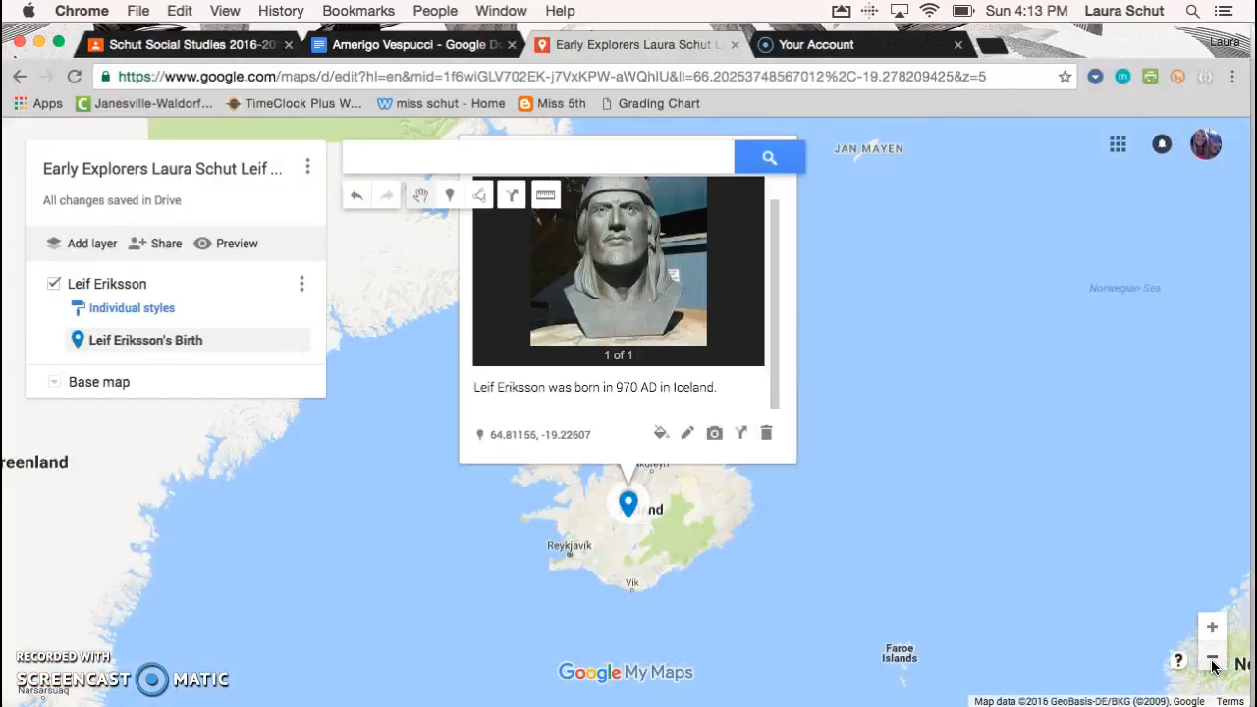
pyautogui.click(1211, 655)
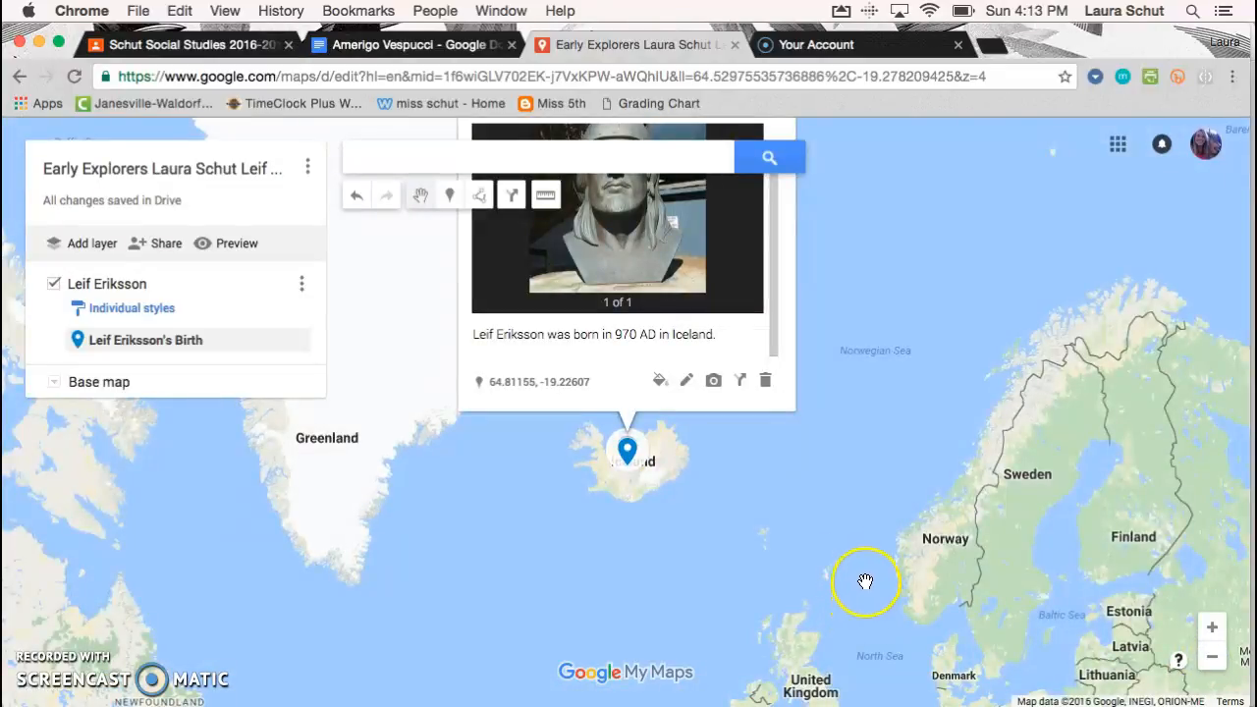
pyautogui.moveTo(272, 637); pyautogui.dragTo(323, 619)
pyautogui.click(335, 611)
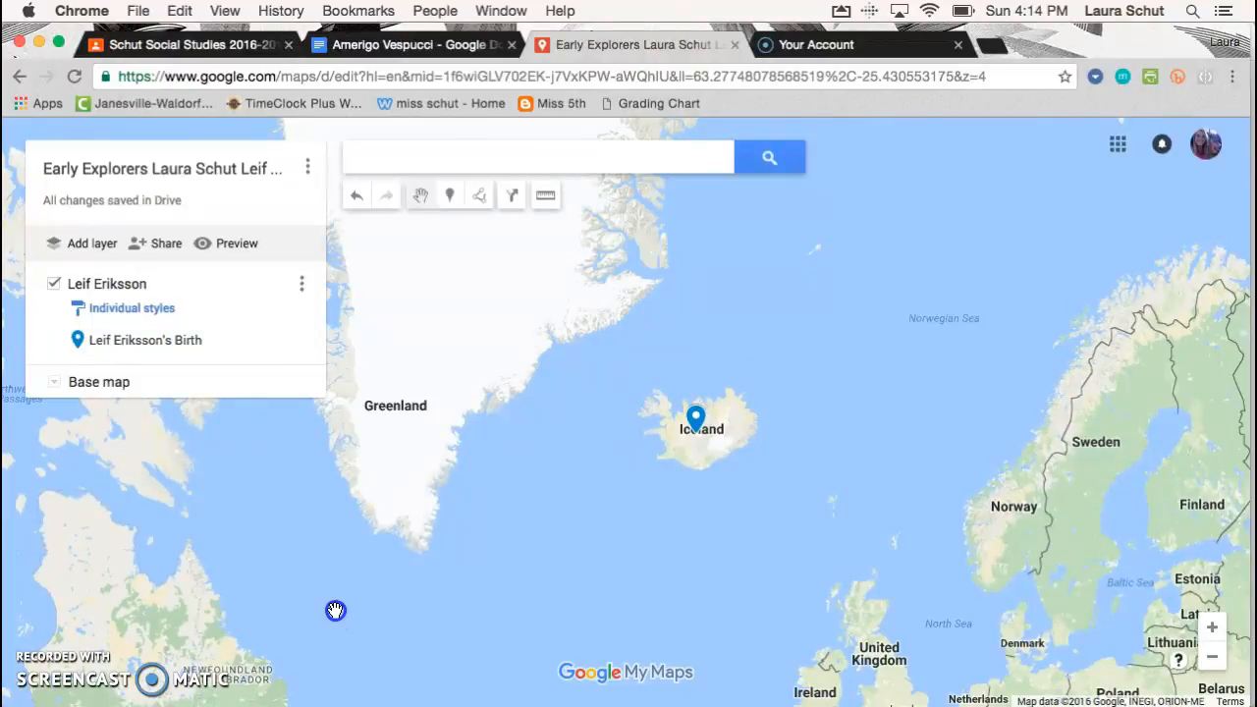
pyautogui.moveTo(334, 612); pyautogui.dragTo(665, 360)
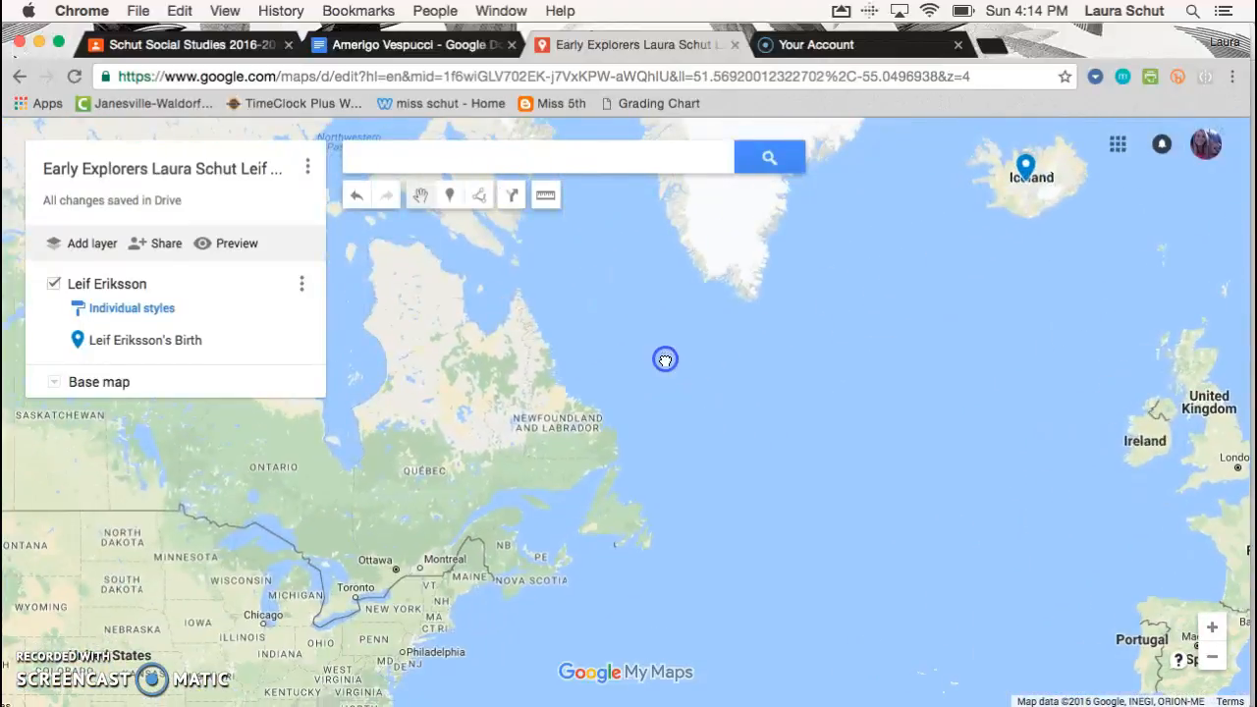
pyautogui.moveTo(396, 535); pyautogui.dragTo(364, 541)
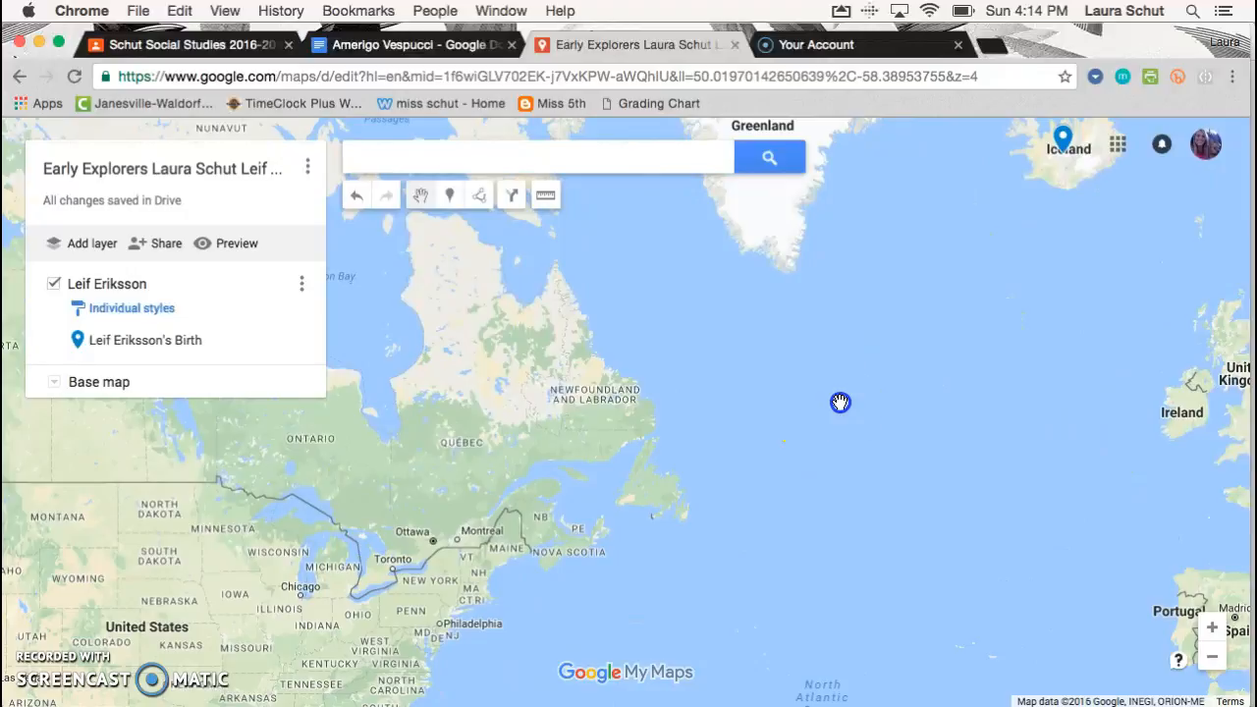
pyautogui.moveTo(835, 402); pyautogui.dragTo(466, 579)
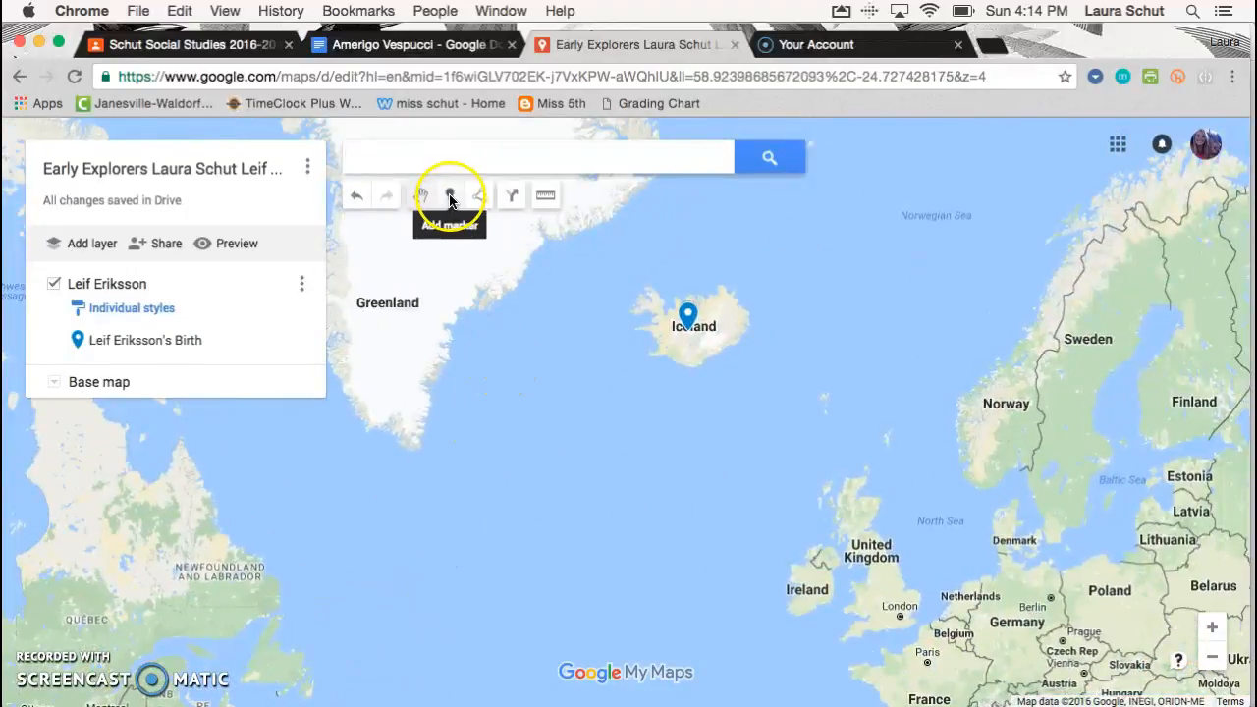
pyautogui.moveTo(746, 417); pyautogui.dragTo(559, 468)
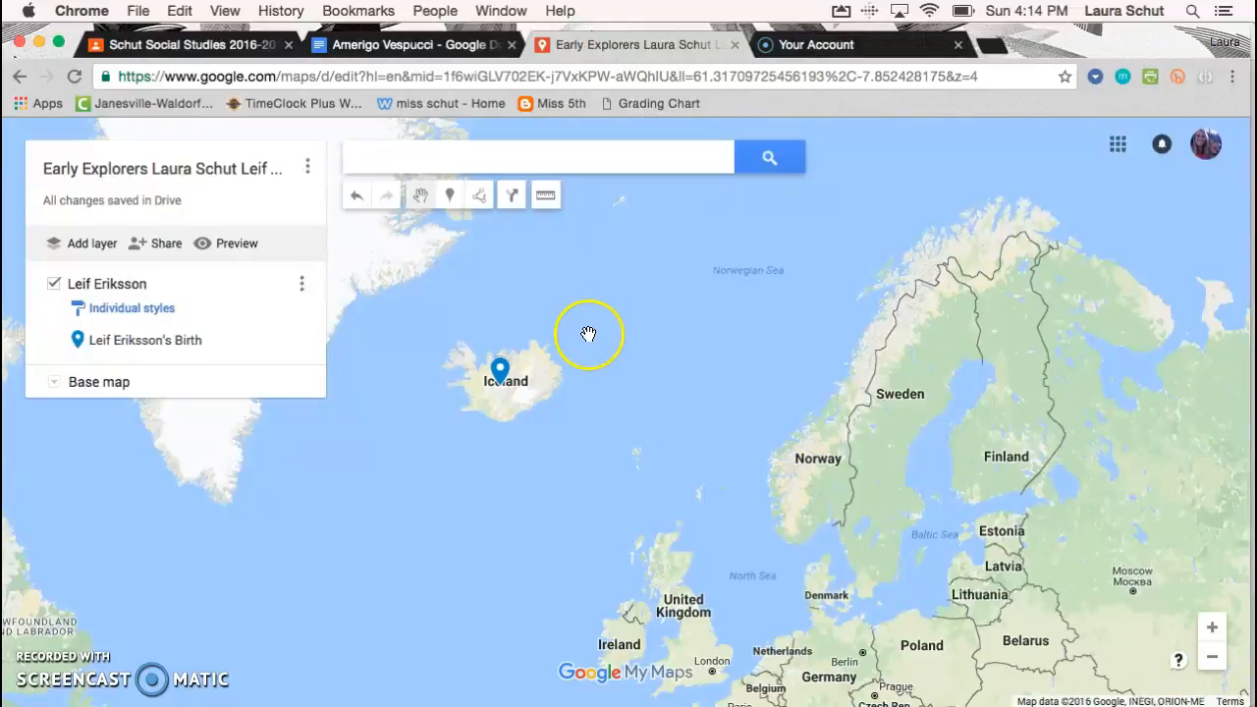
pyautogui.click(483, 197)
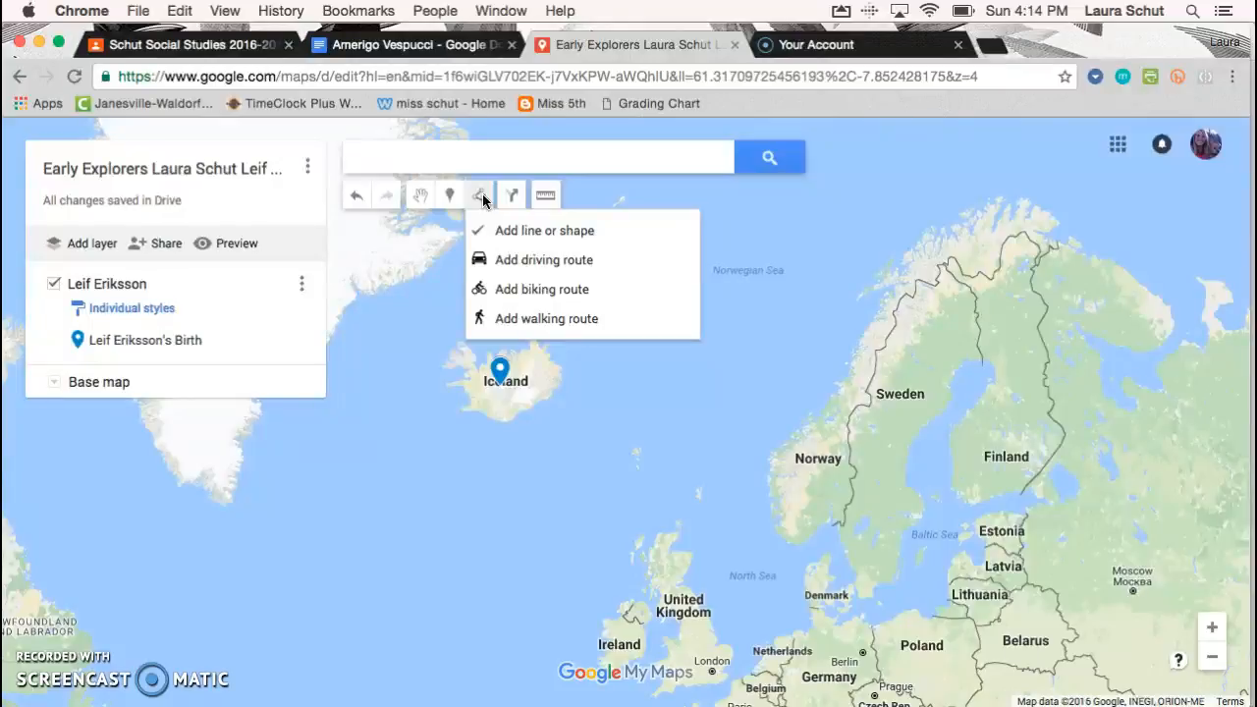
pyautogui.click(507, 270)
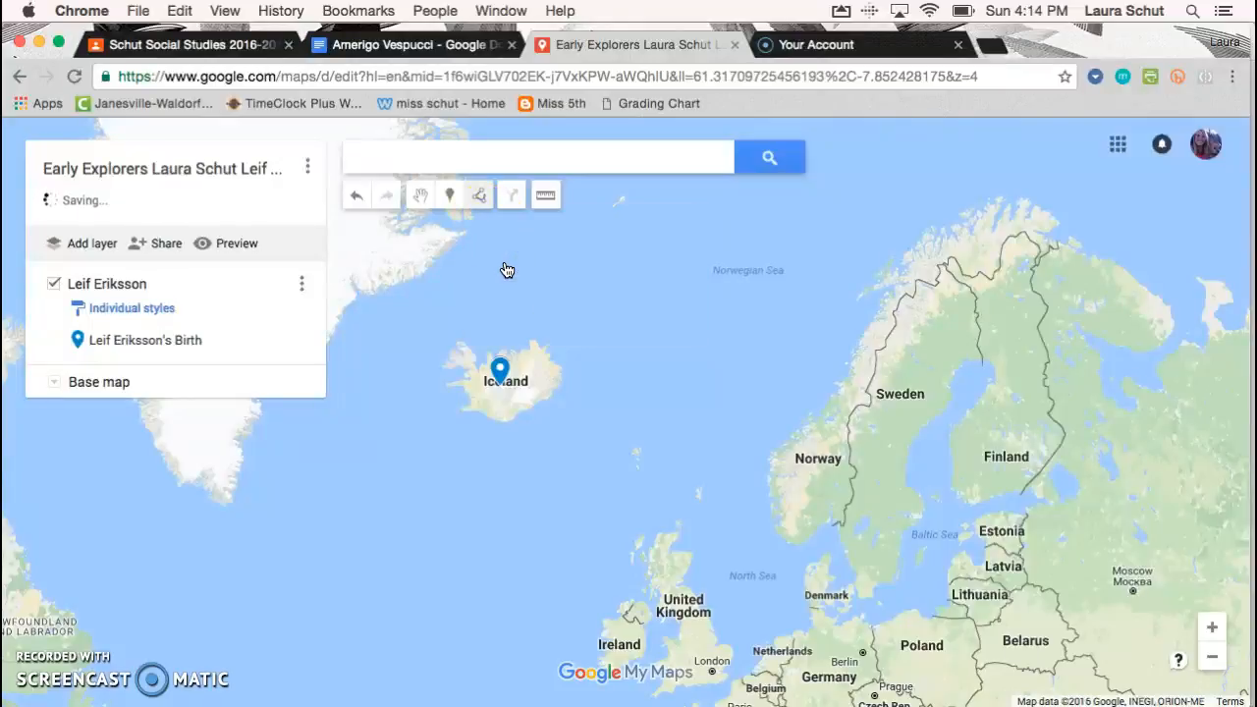
pyautogui.click(511, 376)
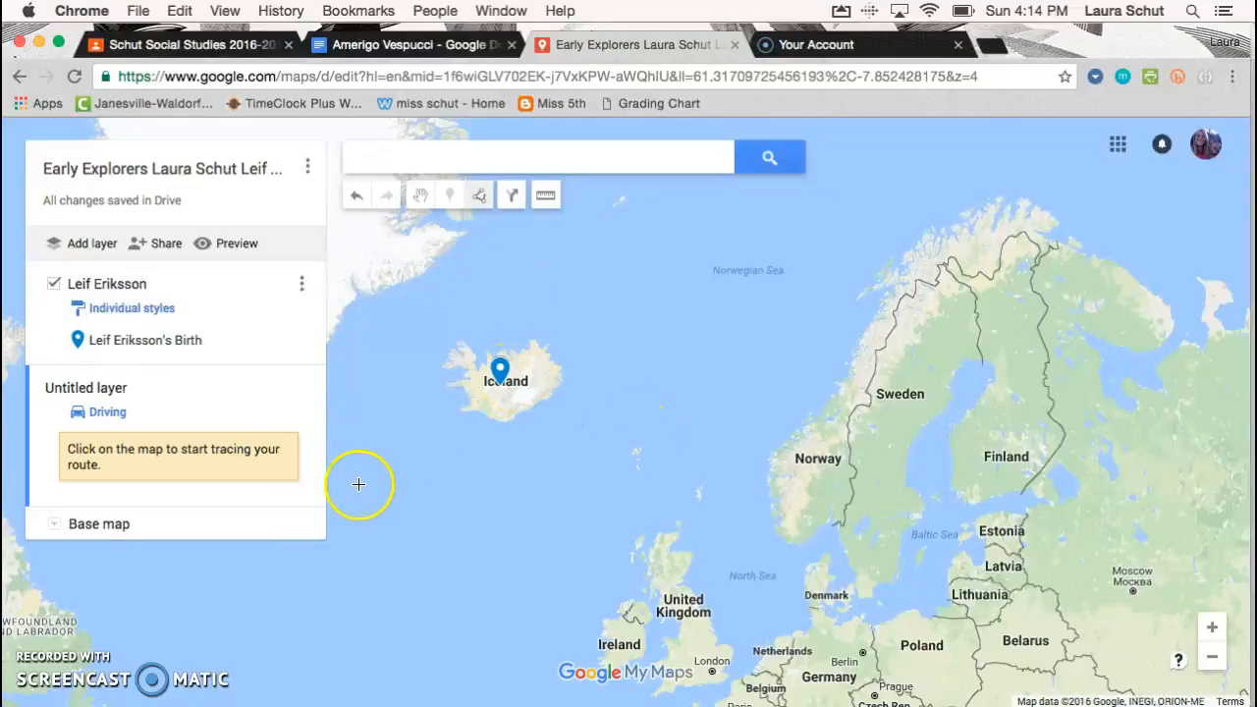
pyautogui.click(118, 389)
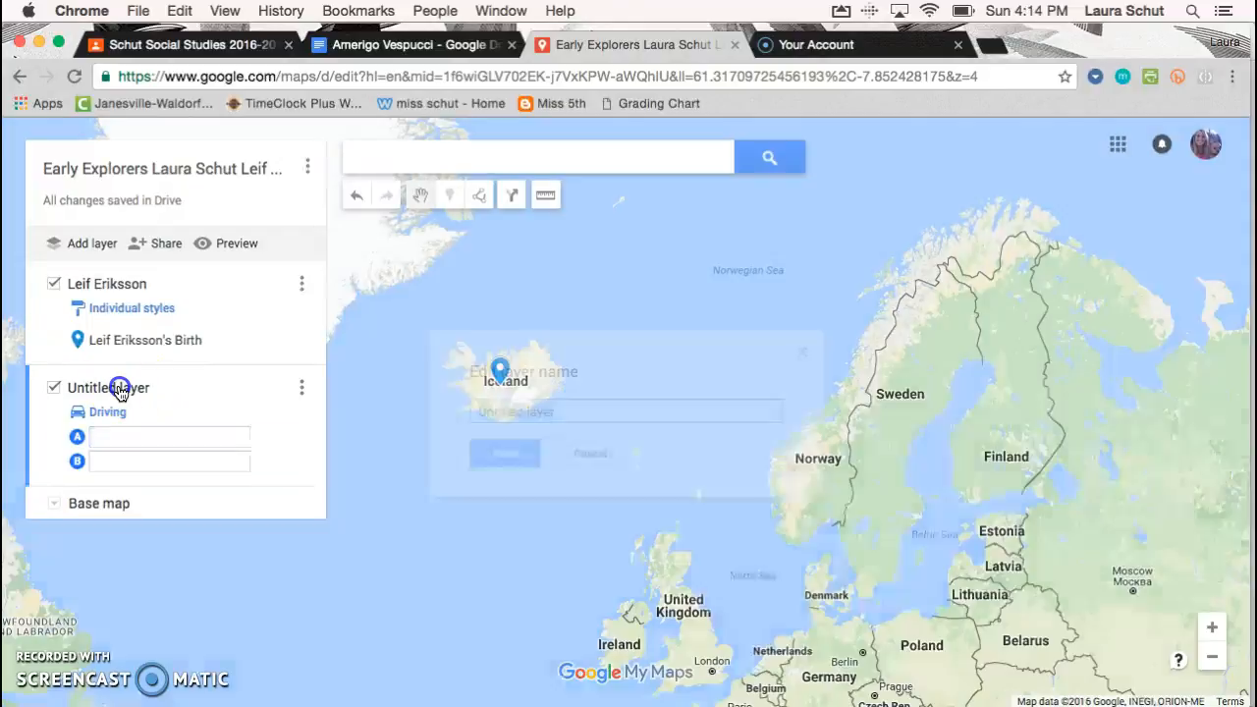
pyautogui.click(600, 455)
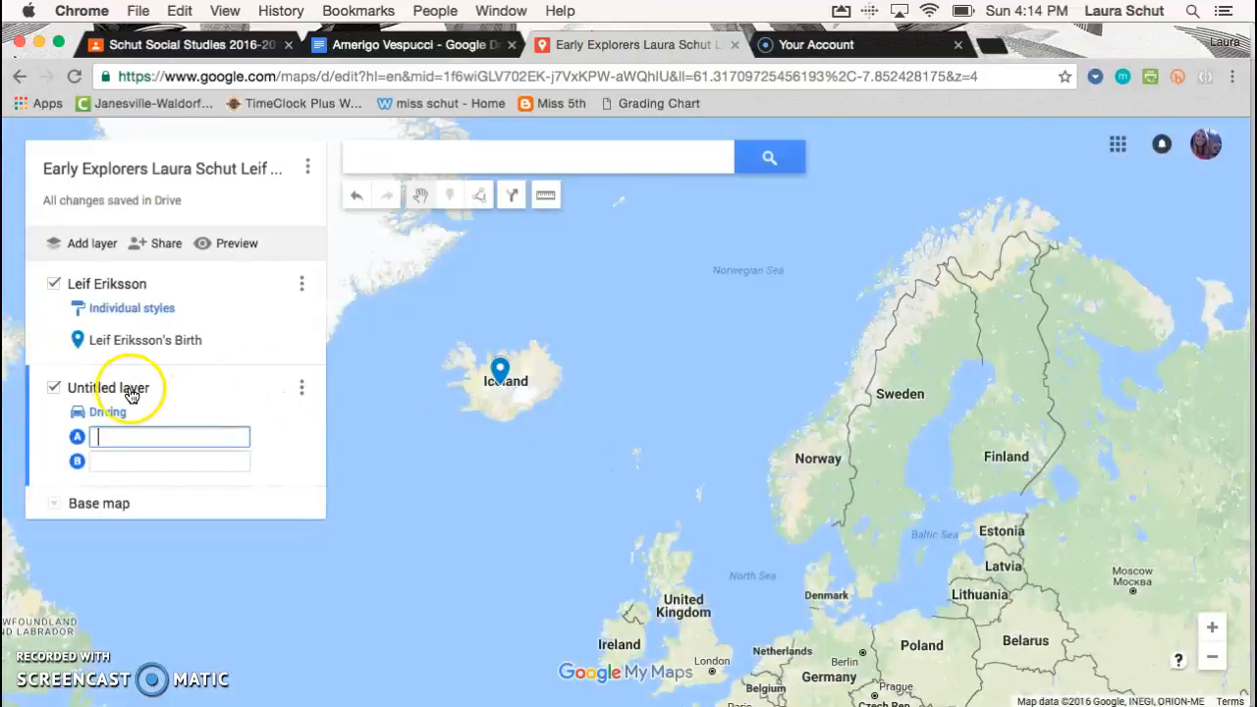
pyautogui.click(303, 393)
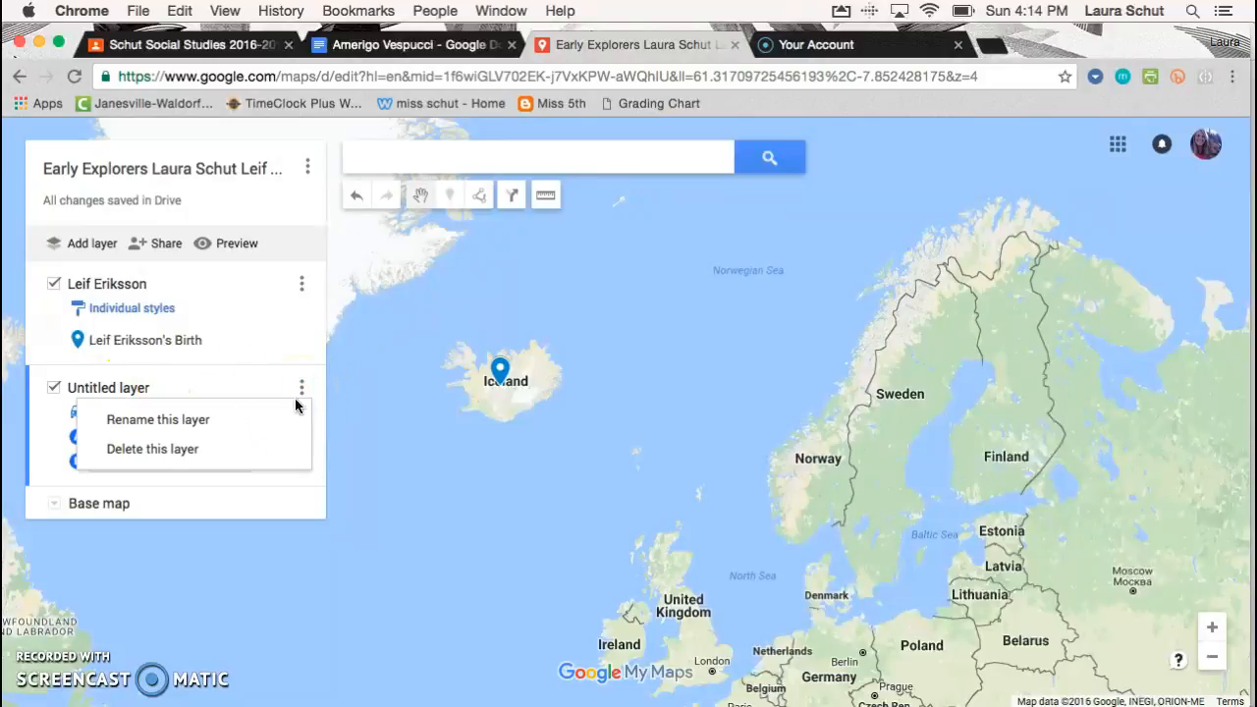
pyautogui.click(263, 447)
pyautogui.click(579, 447)
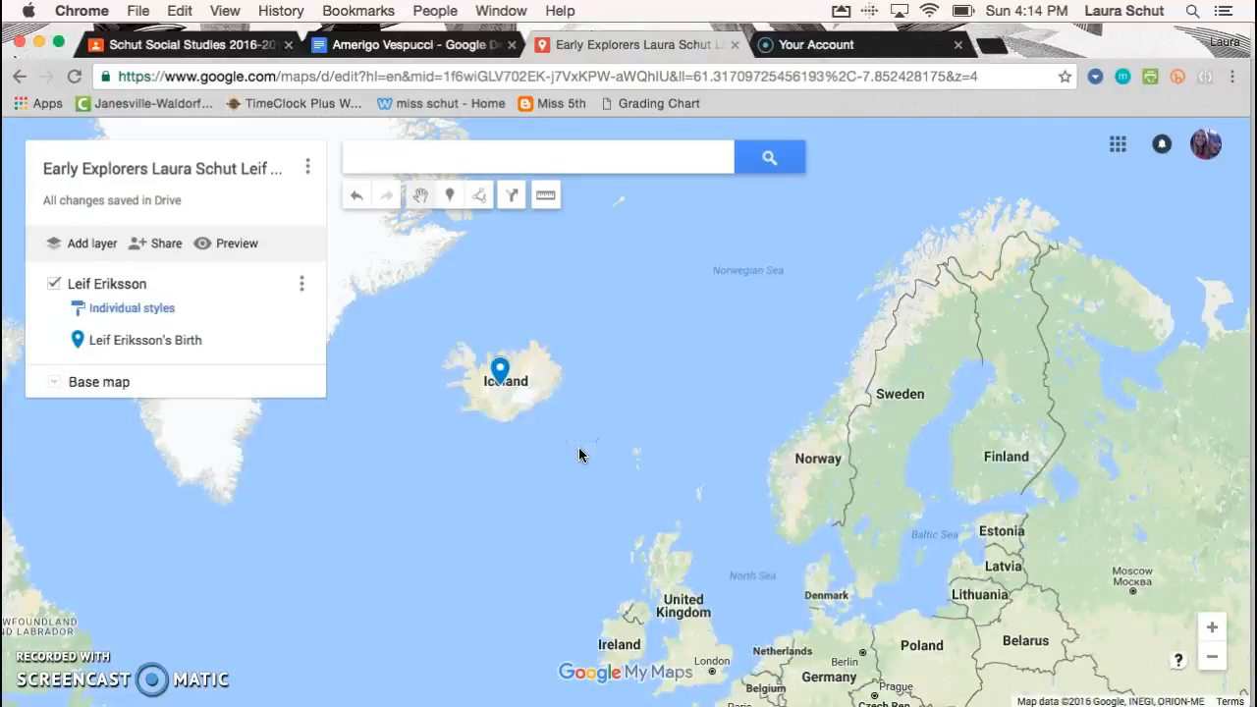
# - Draw a line in the Leif Eriksson layer from eastern Iceland across the sea to Norway
pyautogui.click(486, 200)
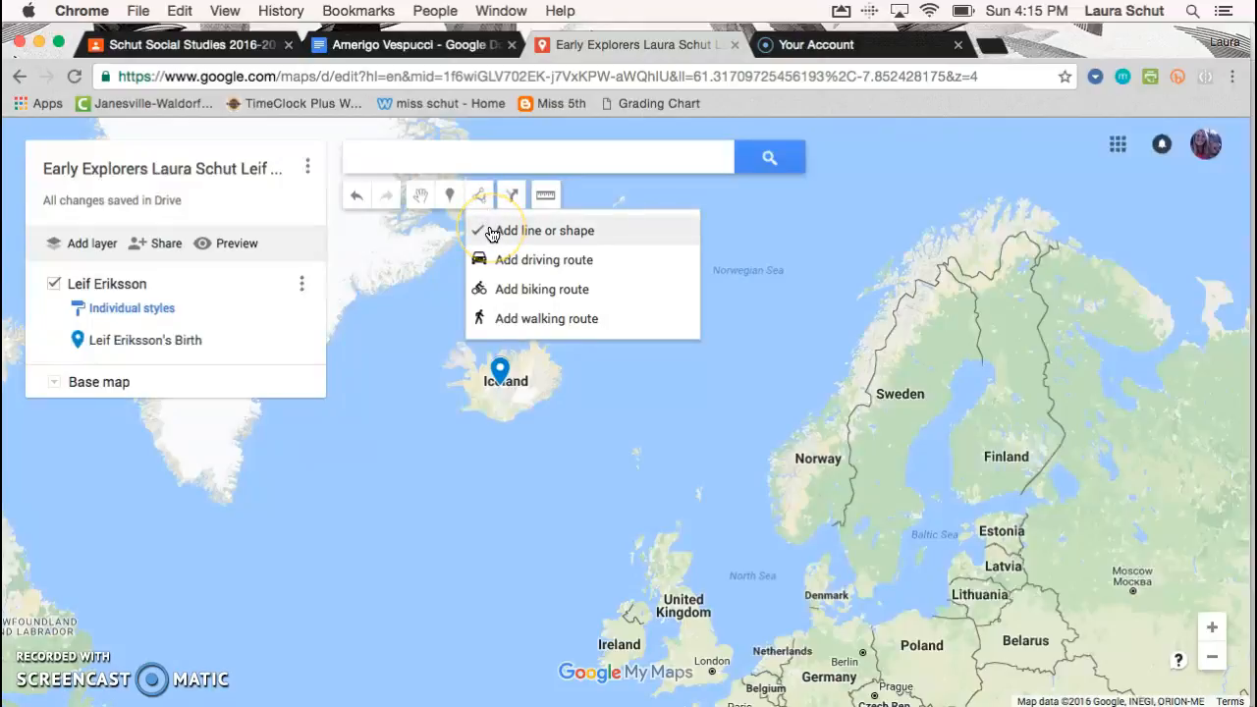
pyautogui.click(490, 232)
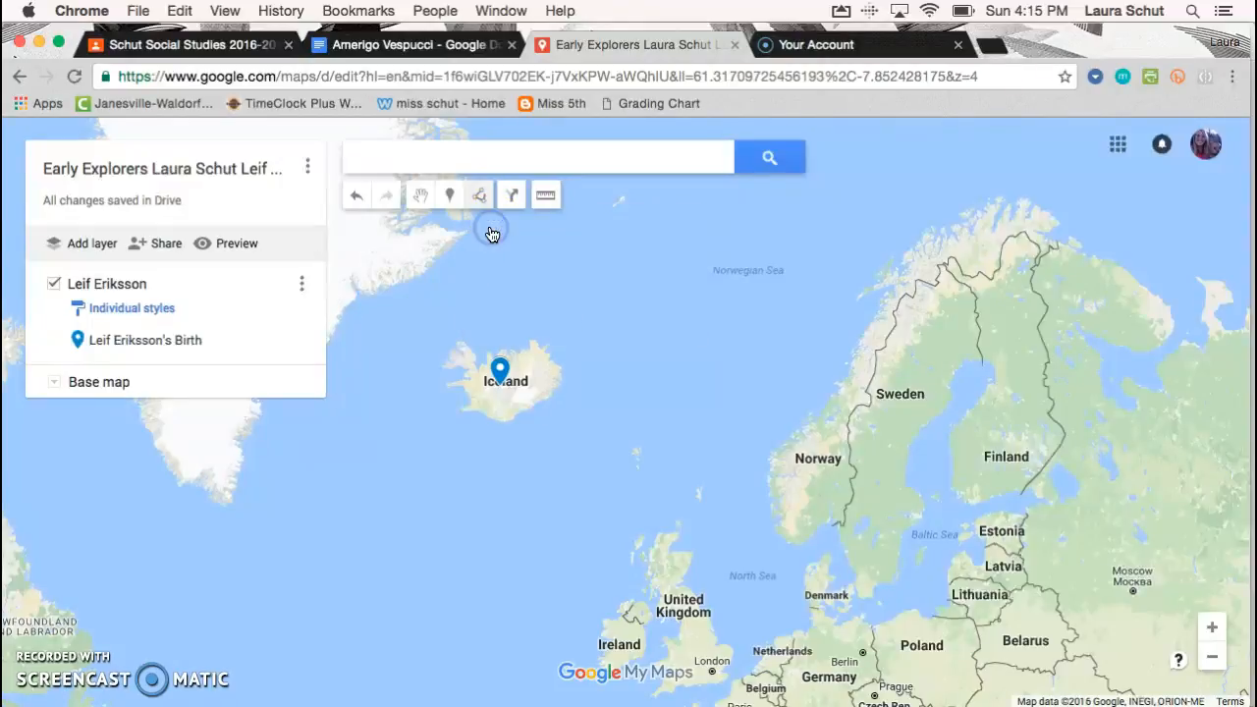
pyautogui.click(537, 387)
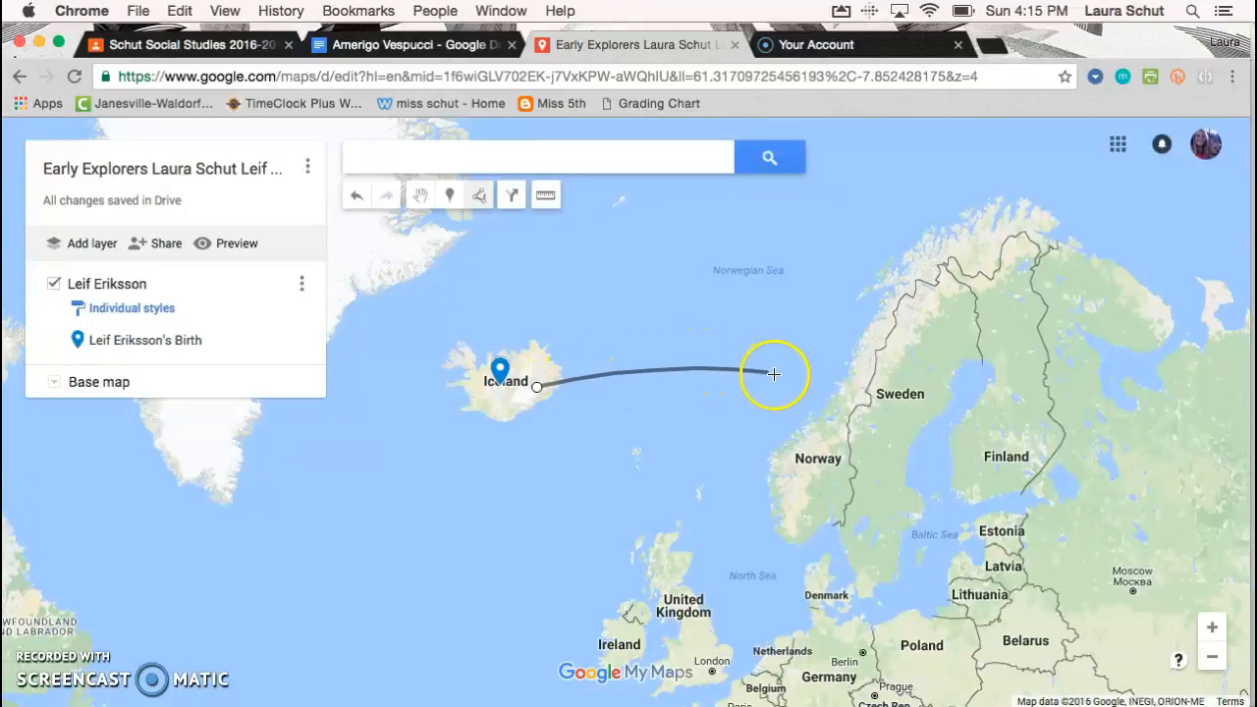
pyautogui.click(819, 443)
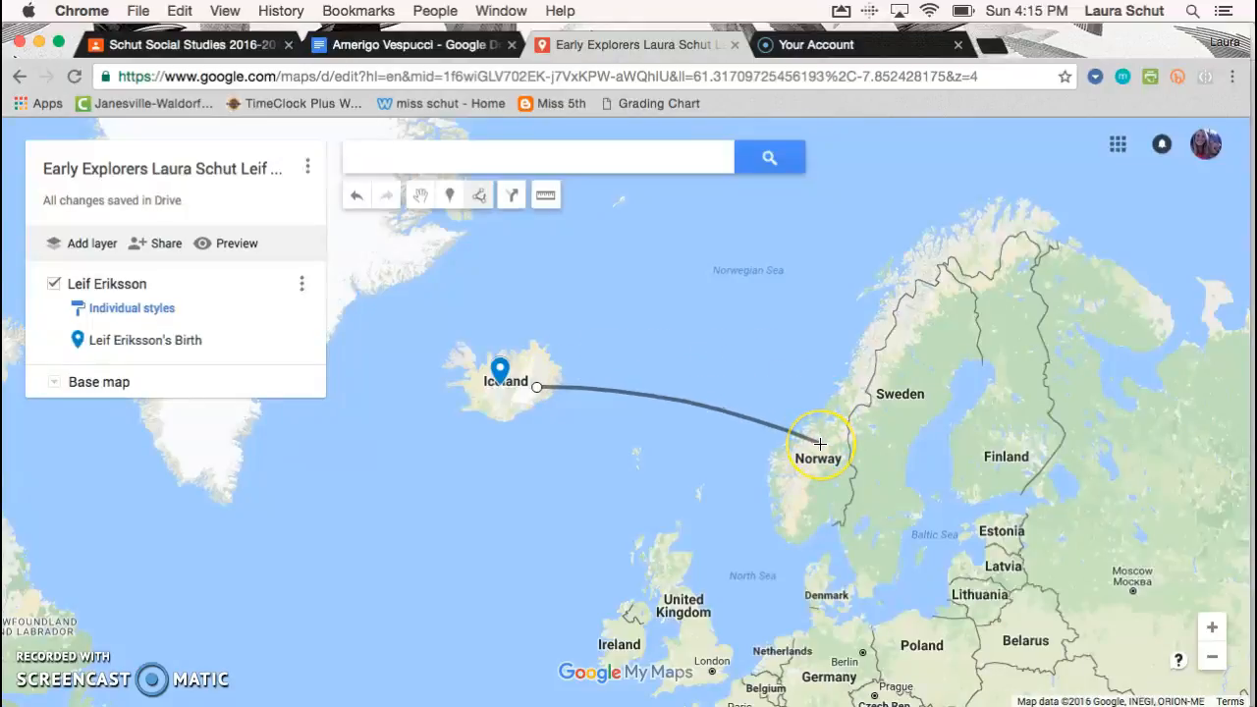
pyautogui.click(819, 444)
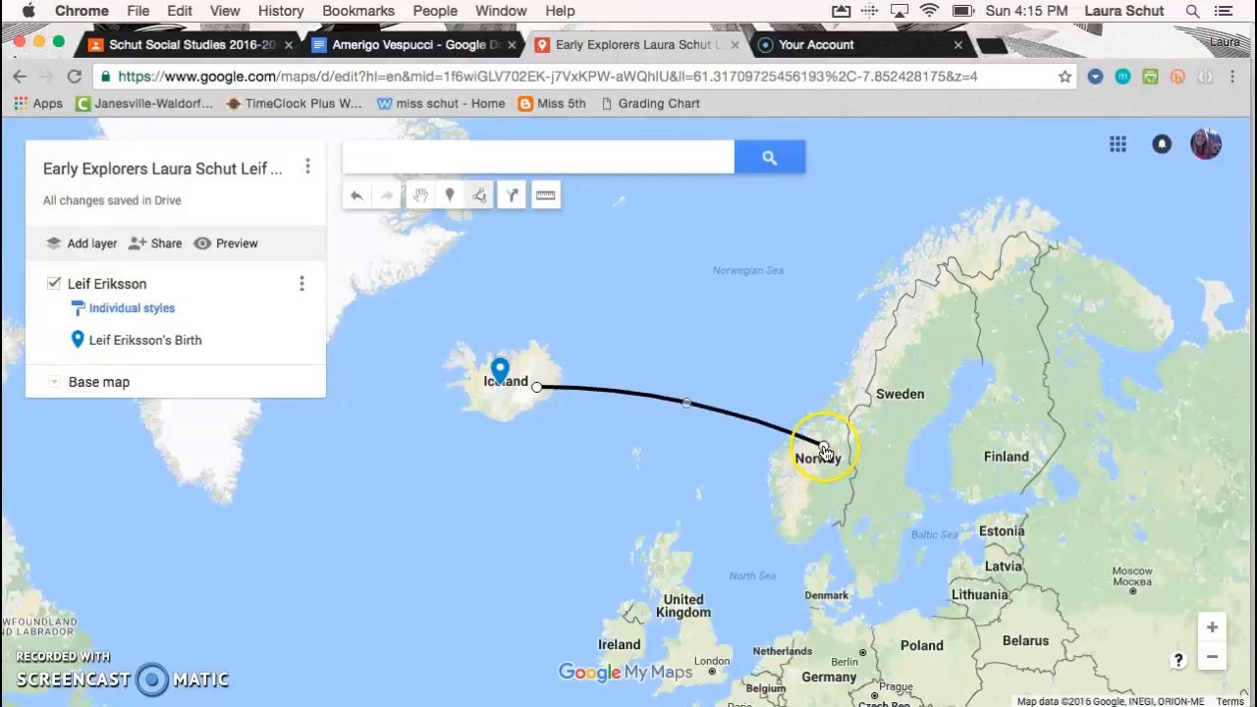
pyautogui.doubleClick(824, 451)
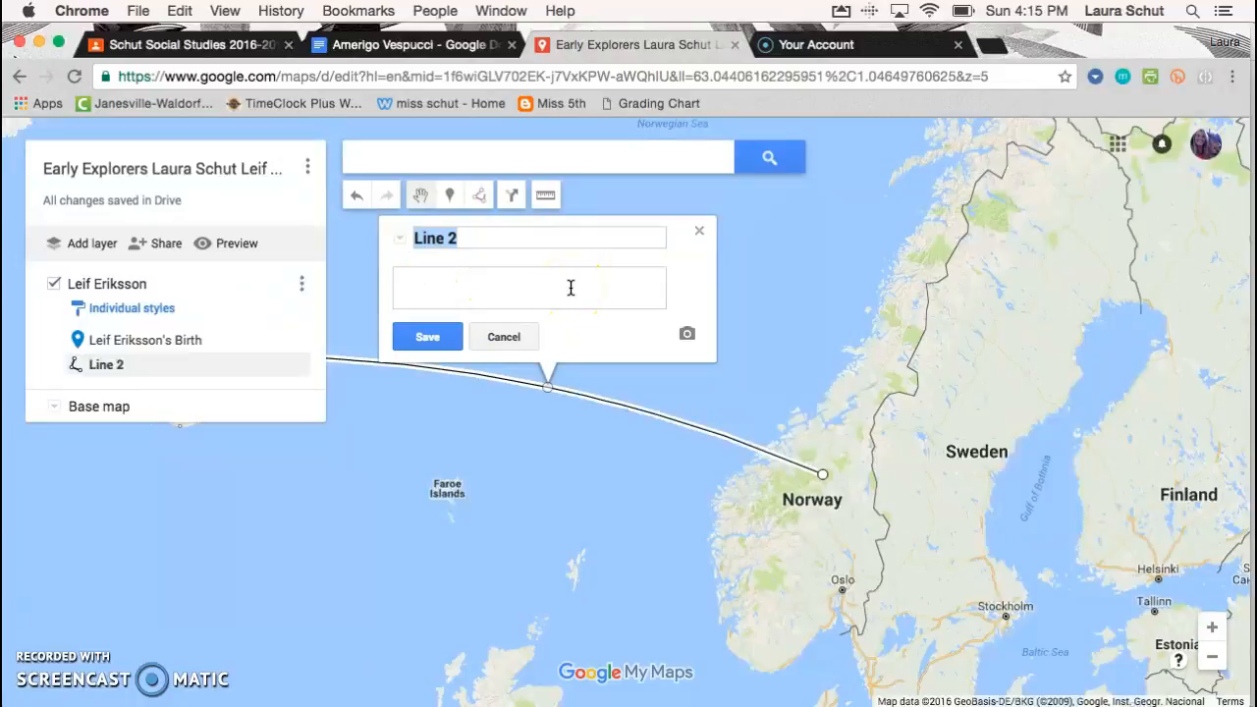
# - Title the line "Leif at 8 Years Old" with description "Leif traveled to Norway when he was 8 years old in order to receive an education."
pyautogui.write('Leif at 8 Years')
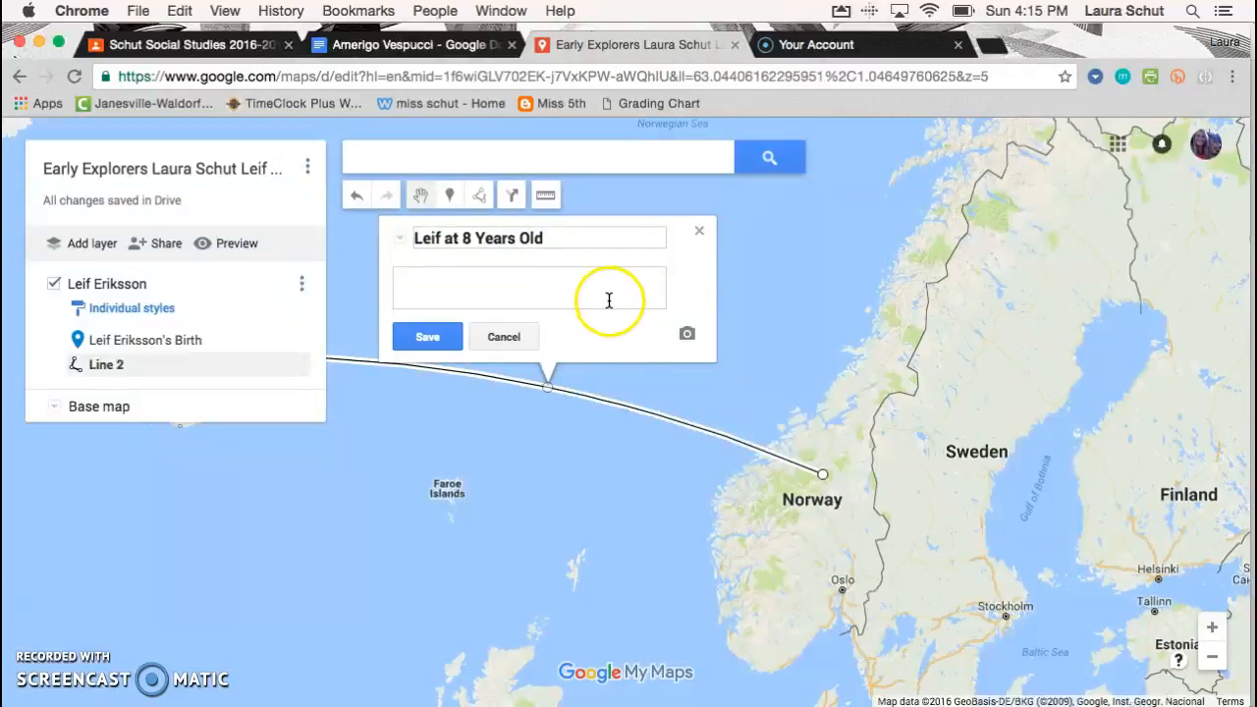
pyautogui.click(609, 299)
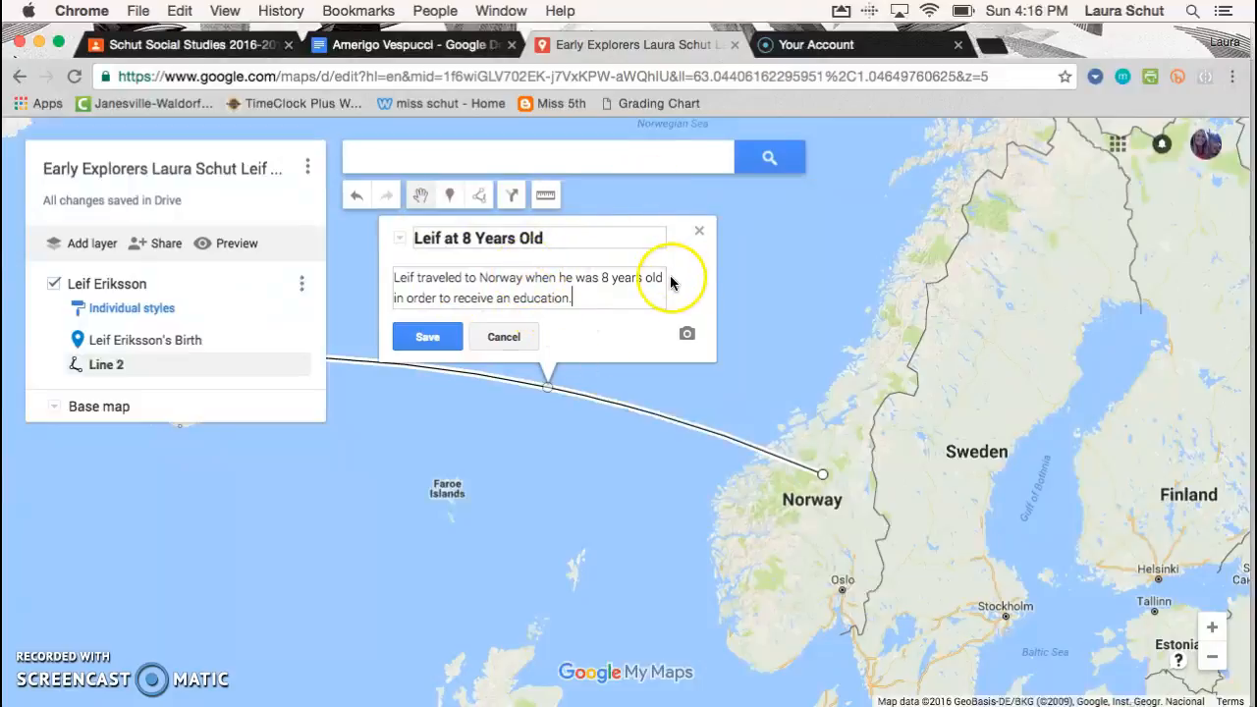
# - Add a photo to the line from a Google Image Search for "books", choosing the stack of old leather-bound books
pyautogui.click(687, 337)
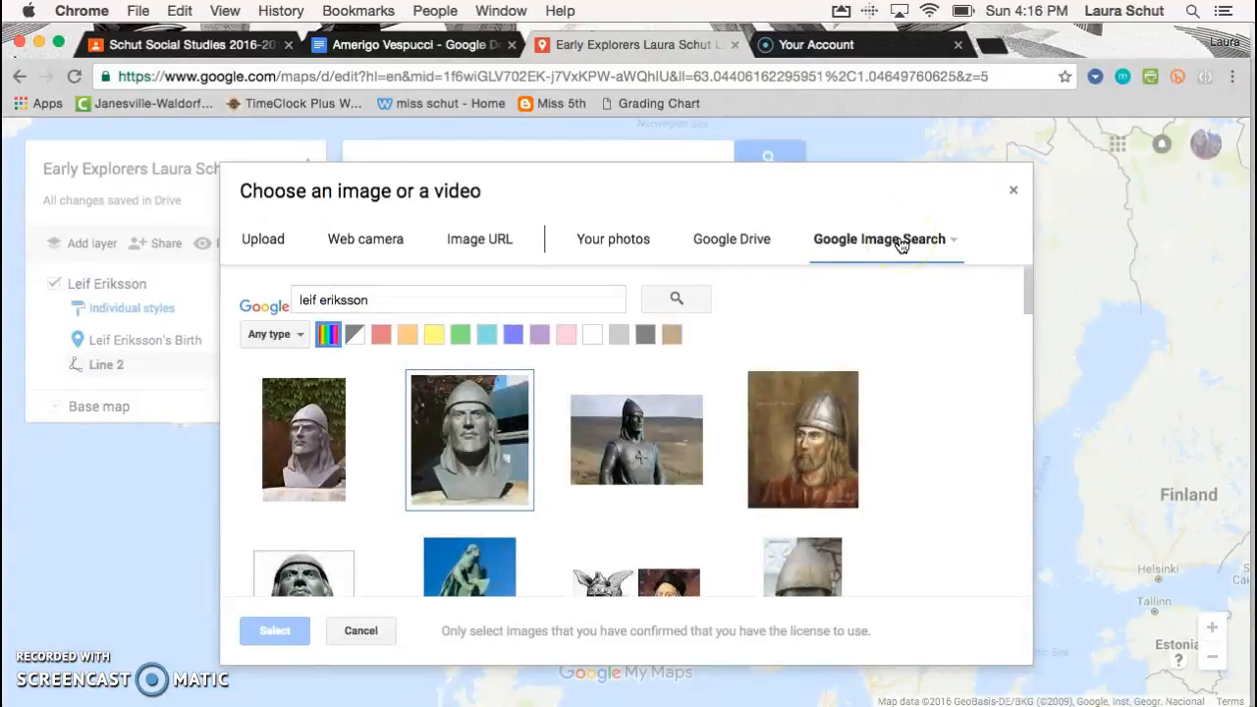
pyautogui.doubleClick(520, 303)
pyautogui.click(521, 302)
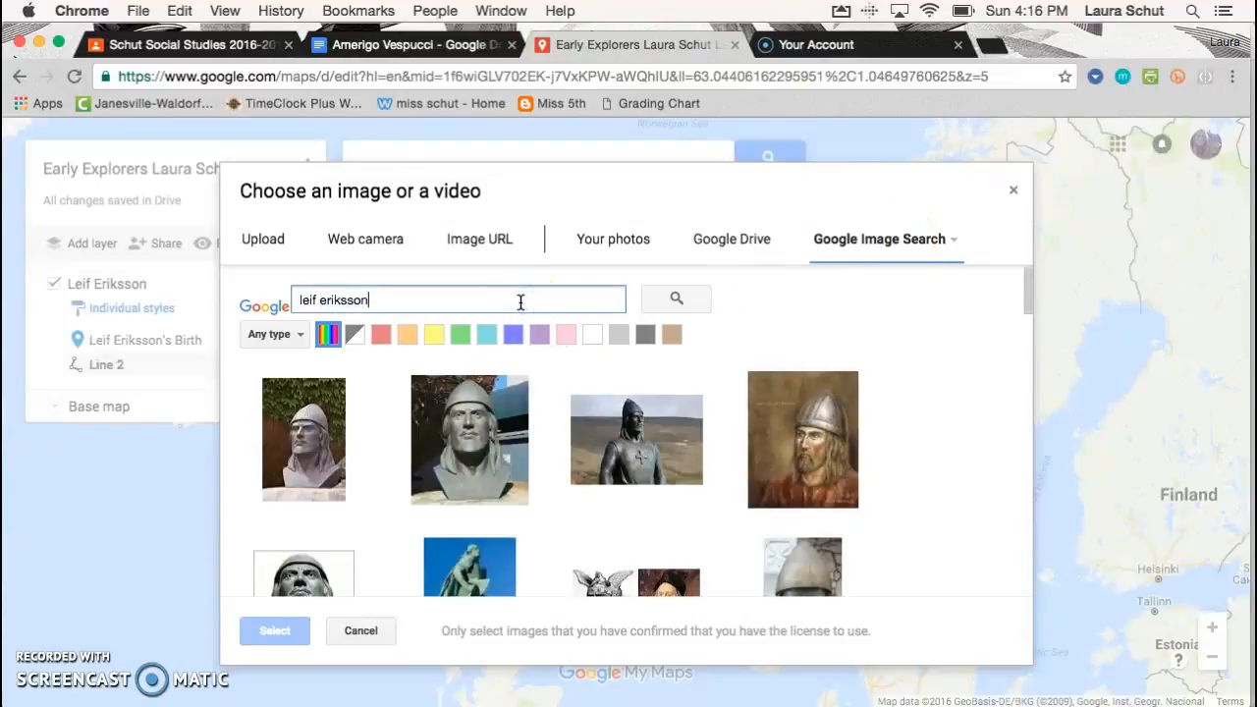
pyautogui.moveTo(520, 302); pyautogui.dragTo(210, 303)
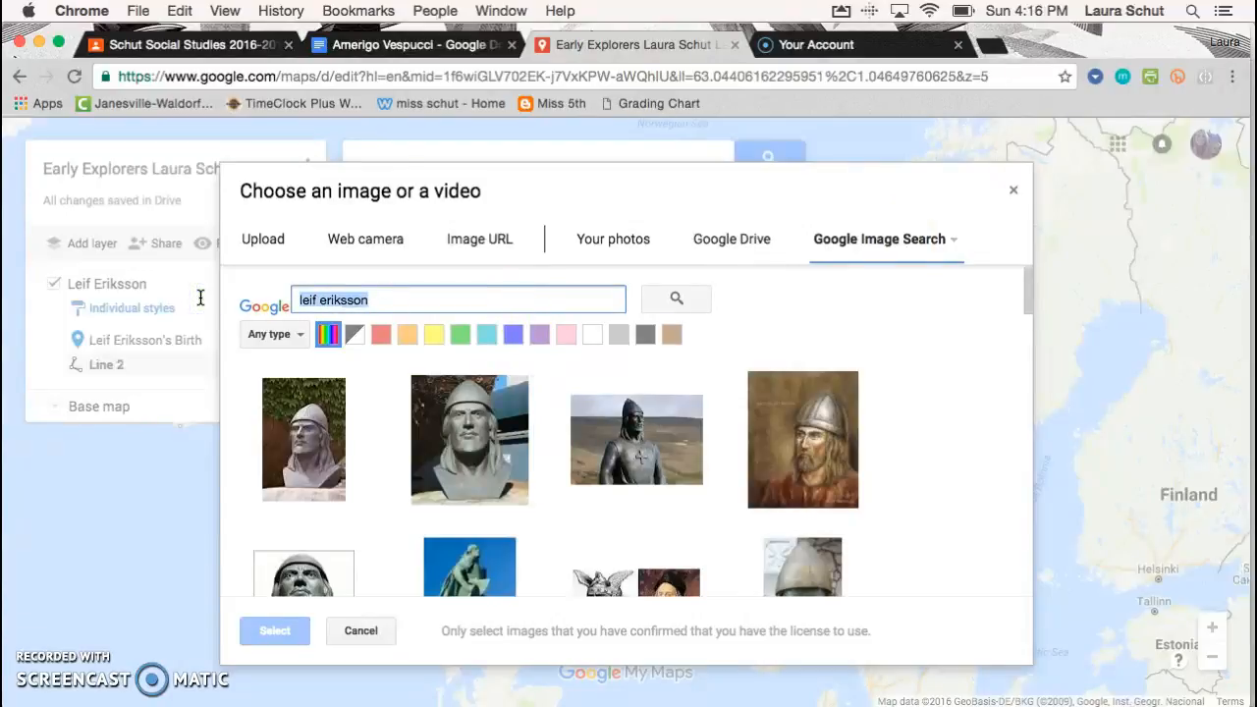
pyautogui.write('books')
pyautogui.press('Return')
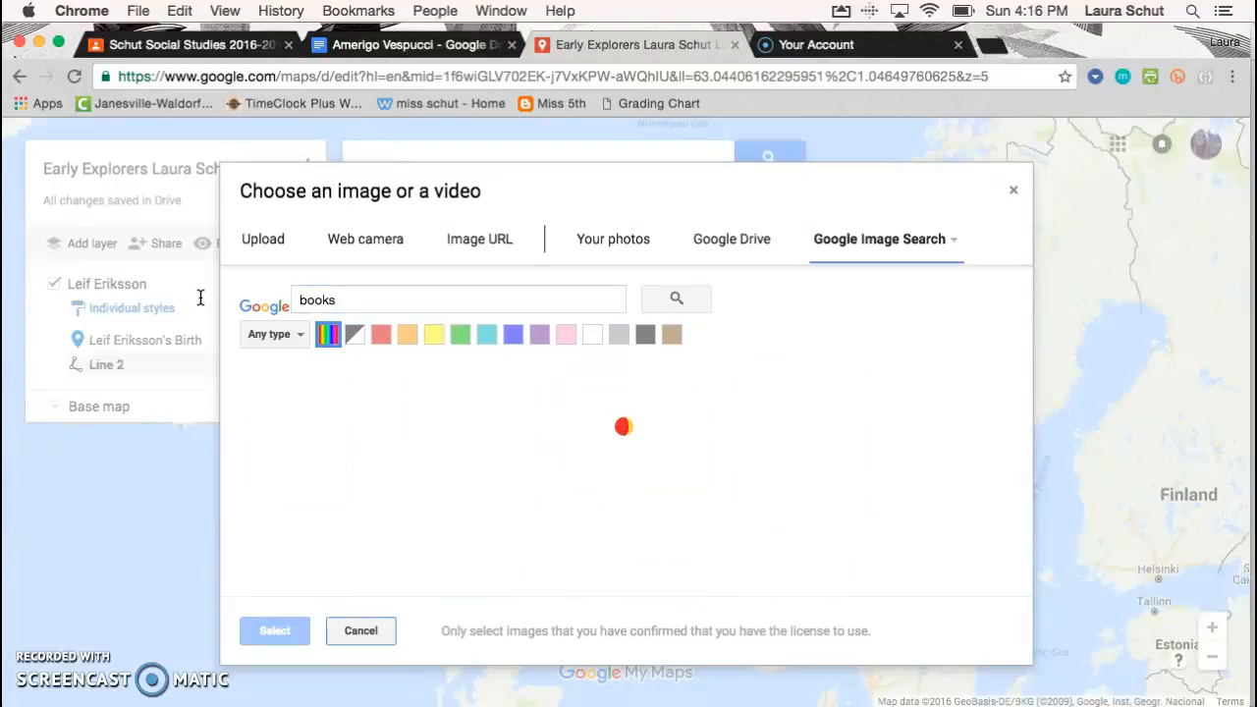
pyautogui.scroll(-3, 409, 504)
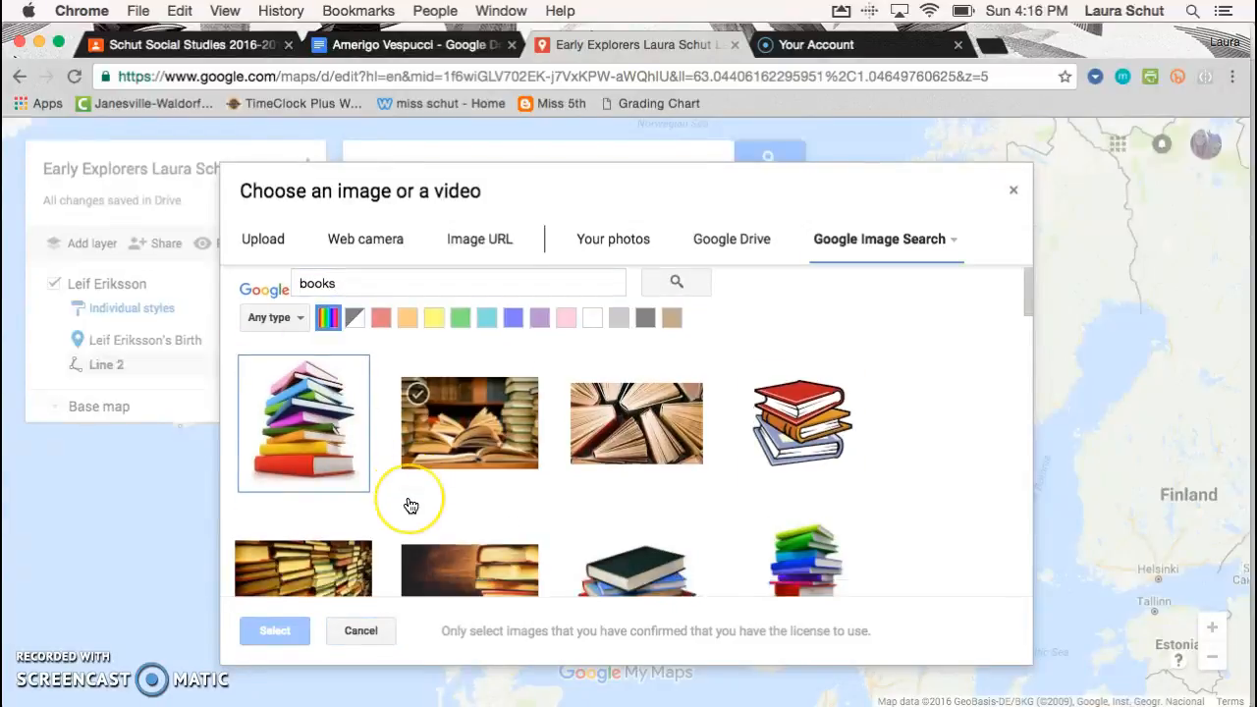
pyautogui.click(496, 412)
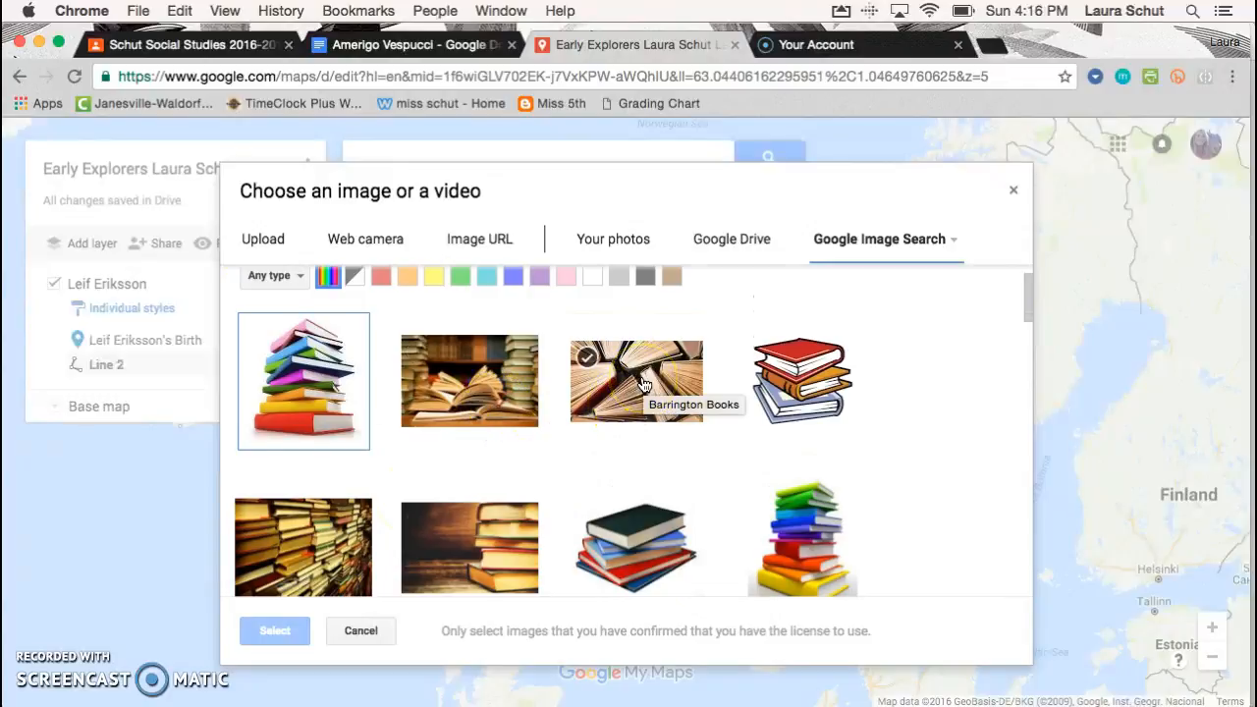
pyautogui.scroll(-5, 643, 383)
pyautogui.click(282, 422)
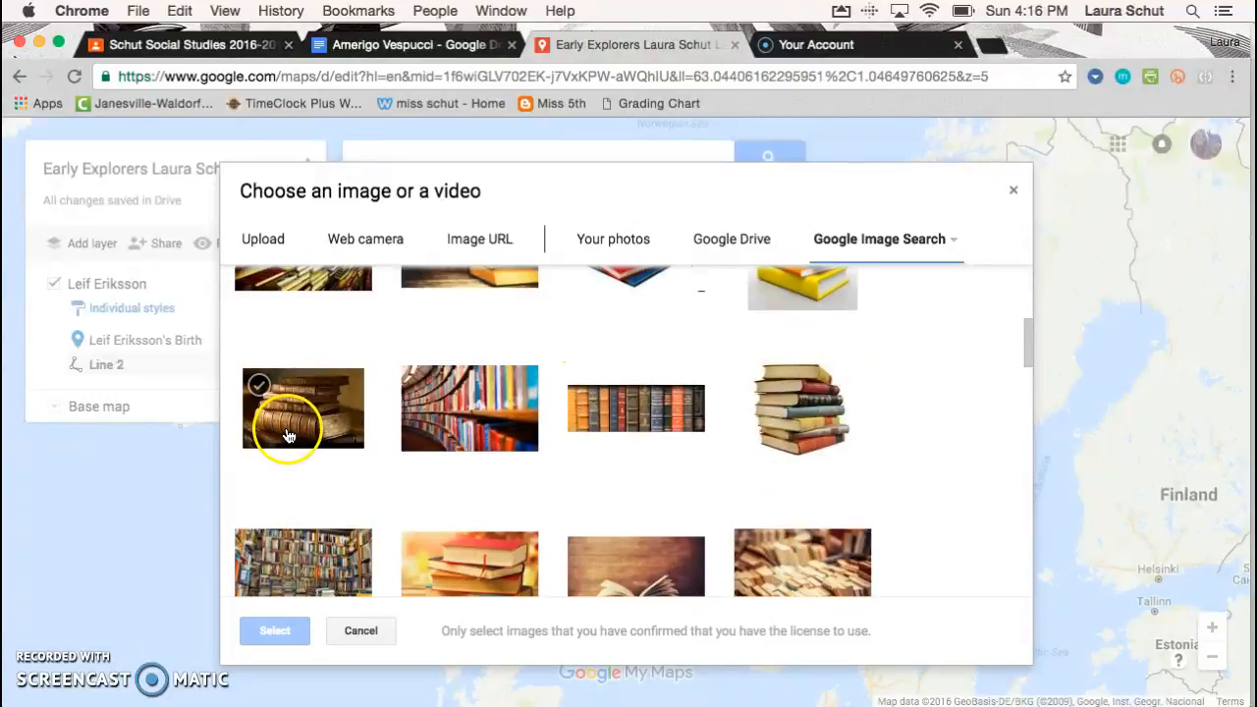
pyautogui.scroll(-1, 288, 438)
pyautogui.click(322, 406)
pyautogui.click(273, 631)
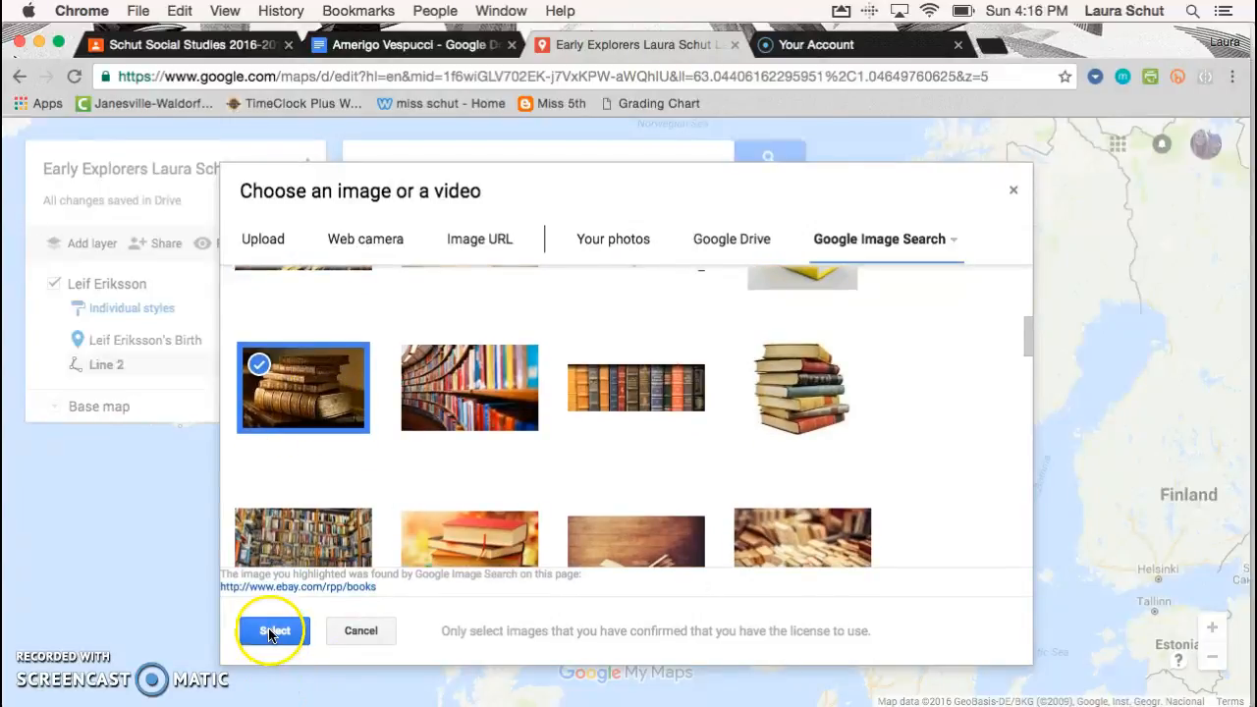
# - Review the line's photo and description, and save the line
pyautogui.doubleClick(440, 483)
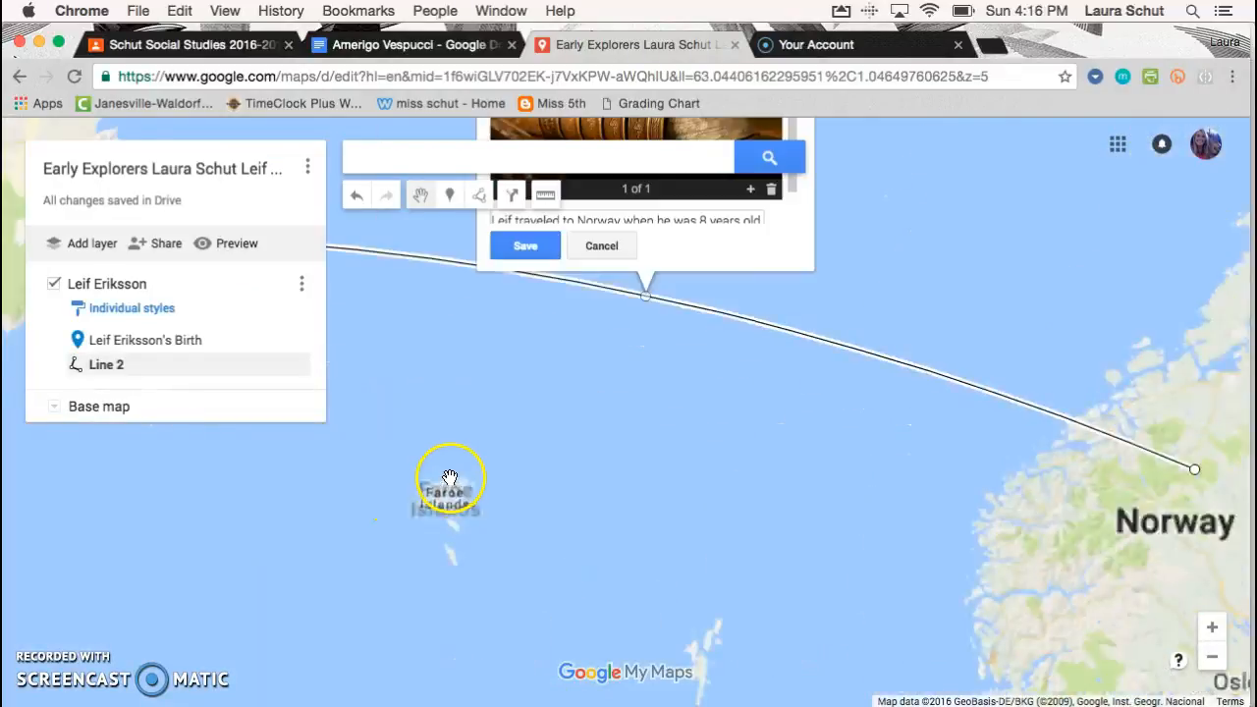
pyautogui.moveTo(797, 312); pyautogui.dragTo(673, 583)
pyautogui.scroll(-1, 595, 391)
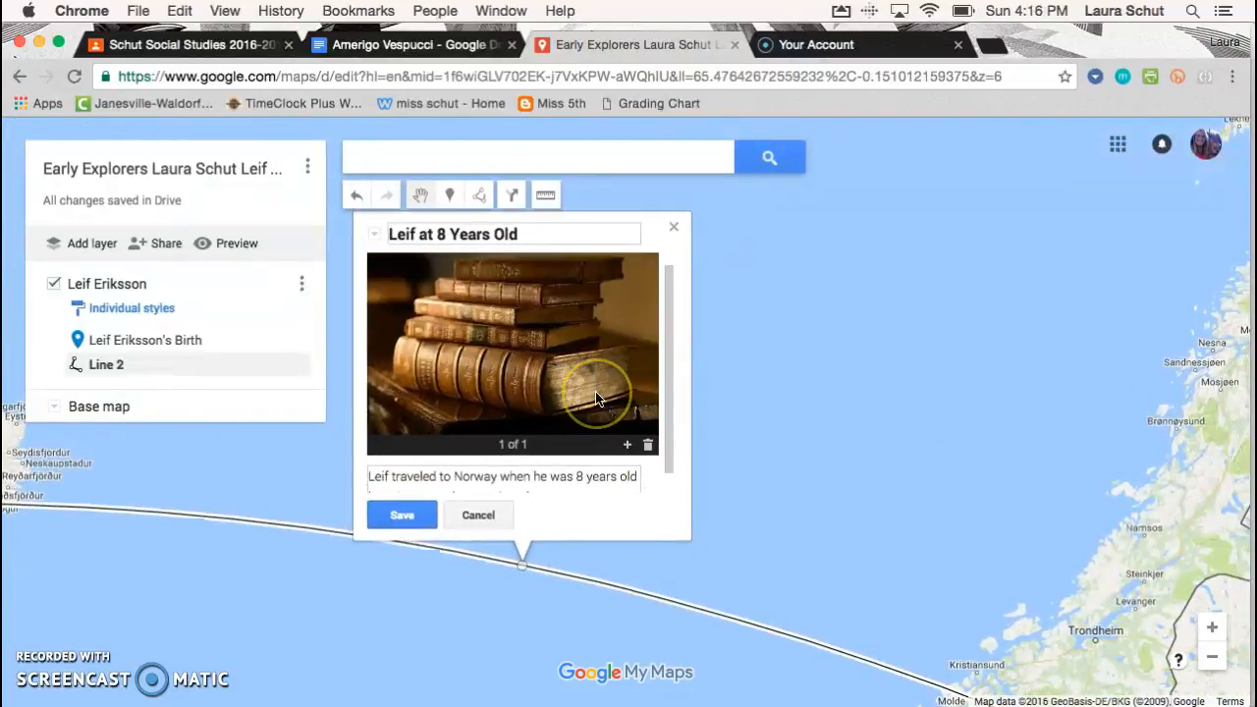
pyautogui.scroll(1, 597, 399)
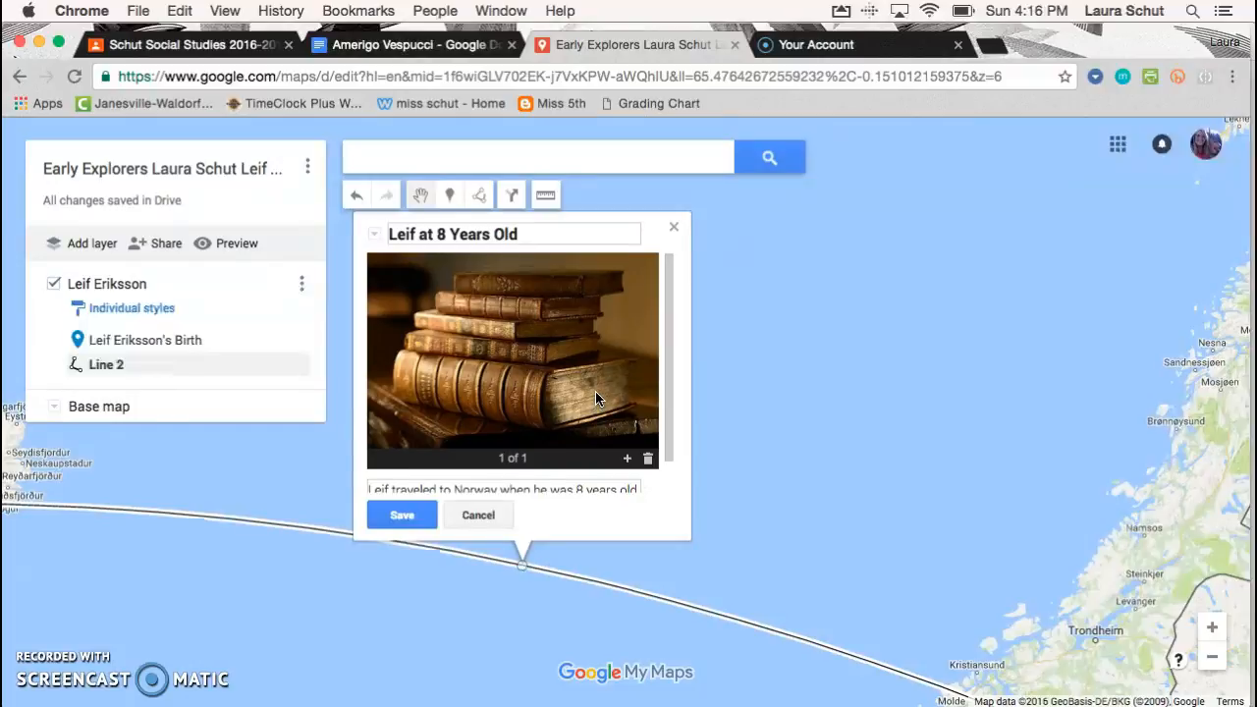
pyautogui.scroll(-1, 595, 398)
pyautogui.click(626, 426)
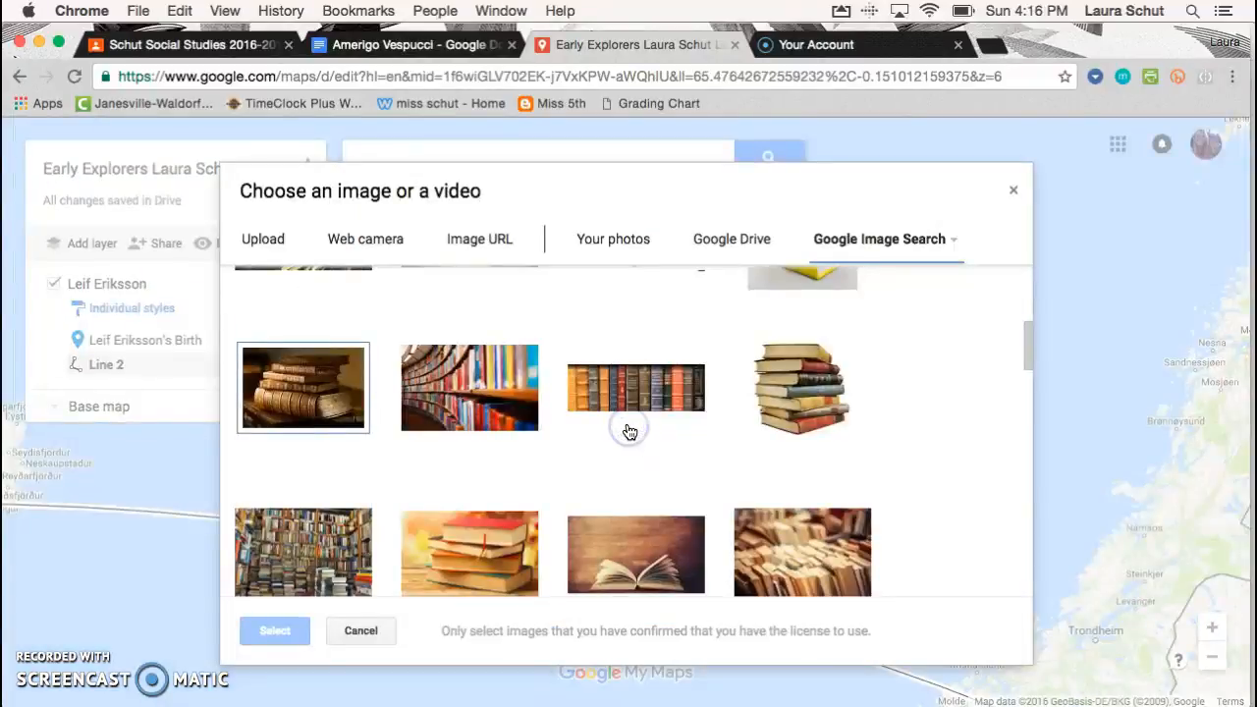
pyautogui.click(368, 634)
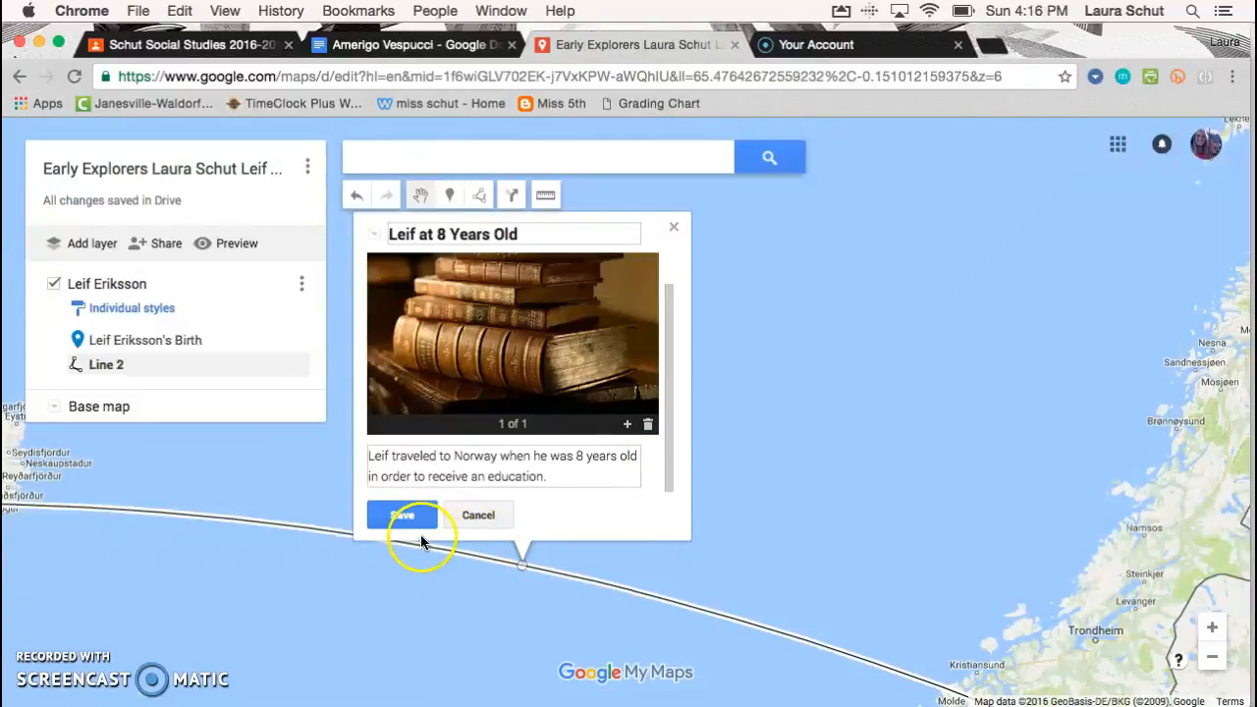
pyautogui.click(402, 515)
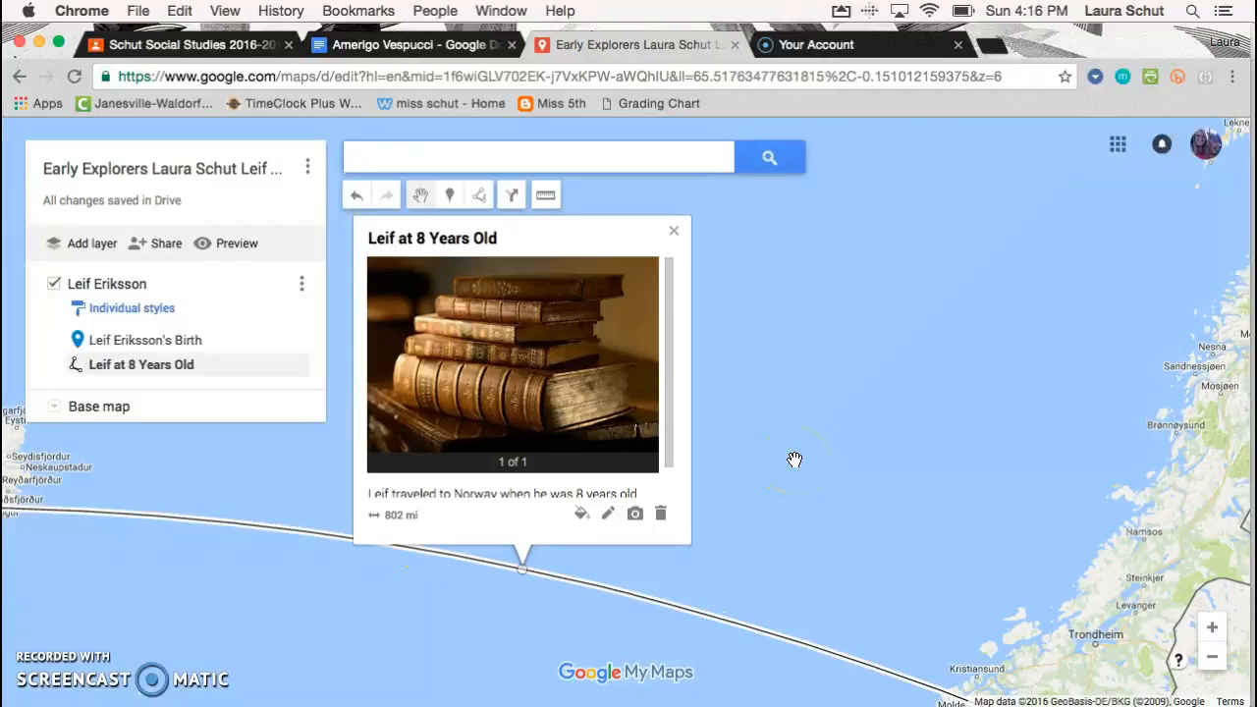
pyautogui.moveTo(878, 454); pyautogui.dragTo(1099, 381)
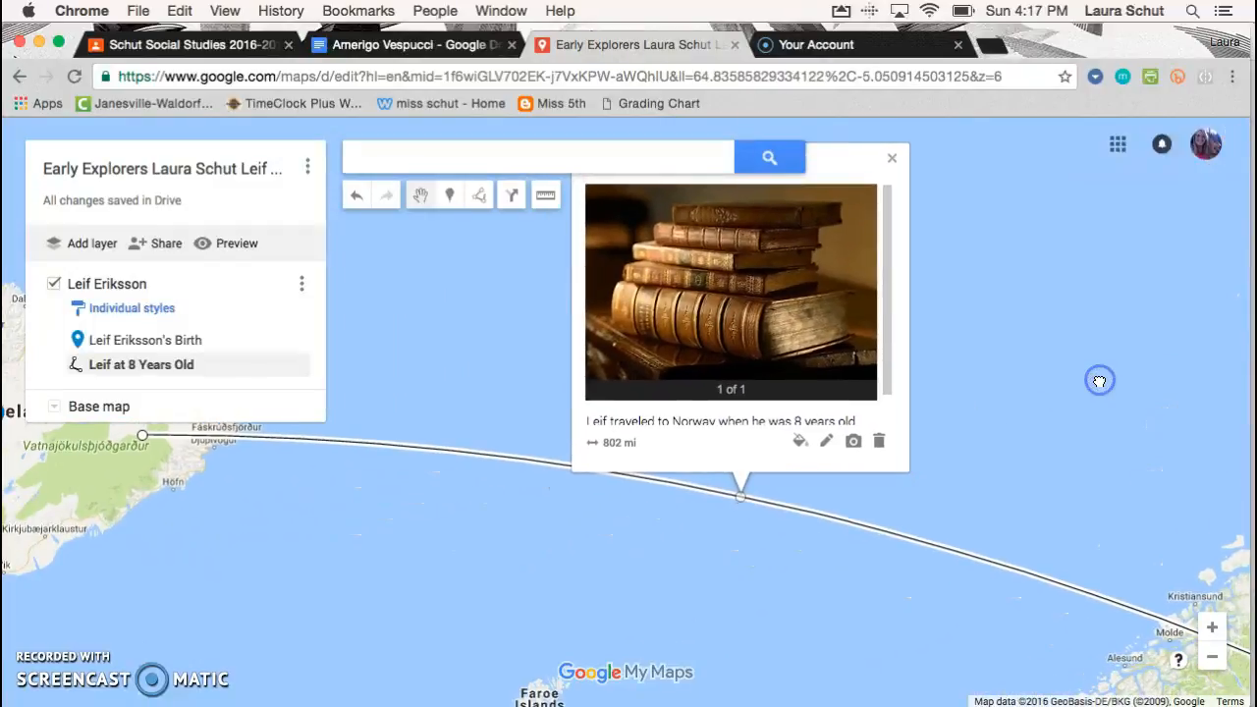
pyautogui.moveTo(1088, 323); pyautogui.dragTo(1077, 389)
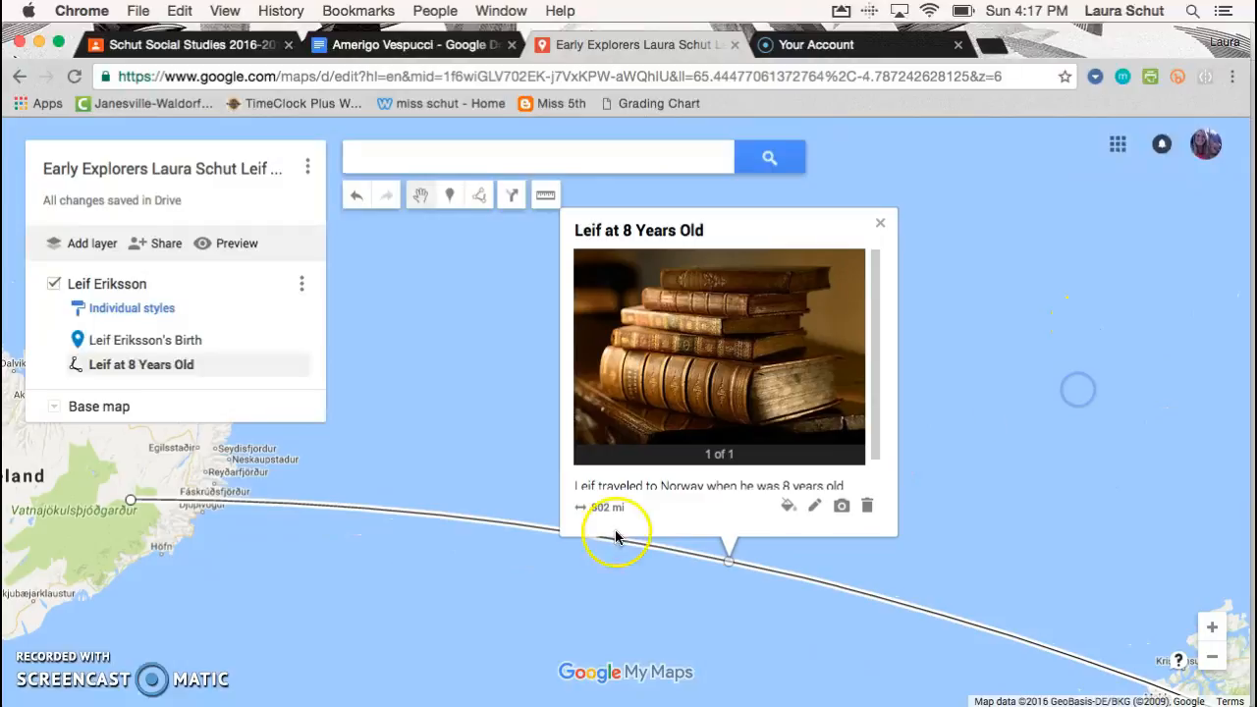
pyautogui.scroll(-1, 216, 592)
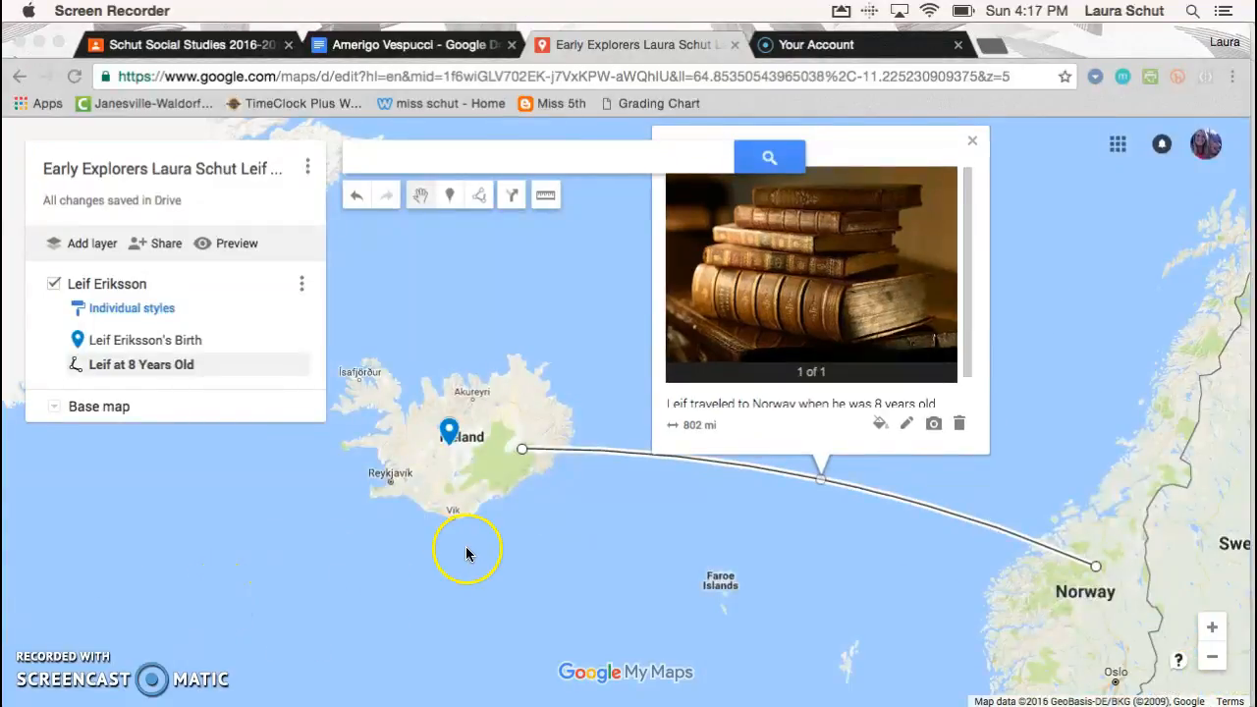
pyautogui.click(601, 504)
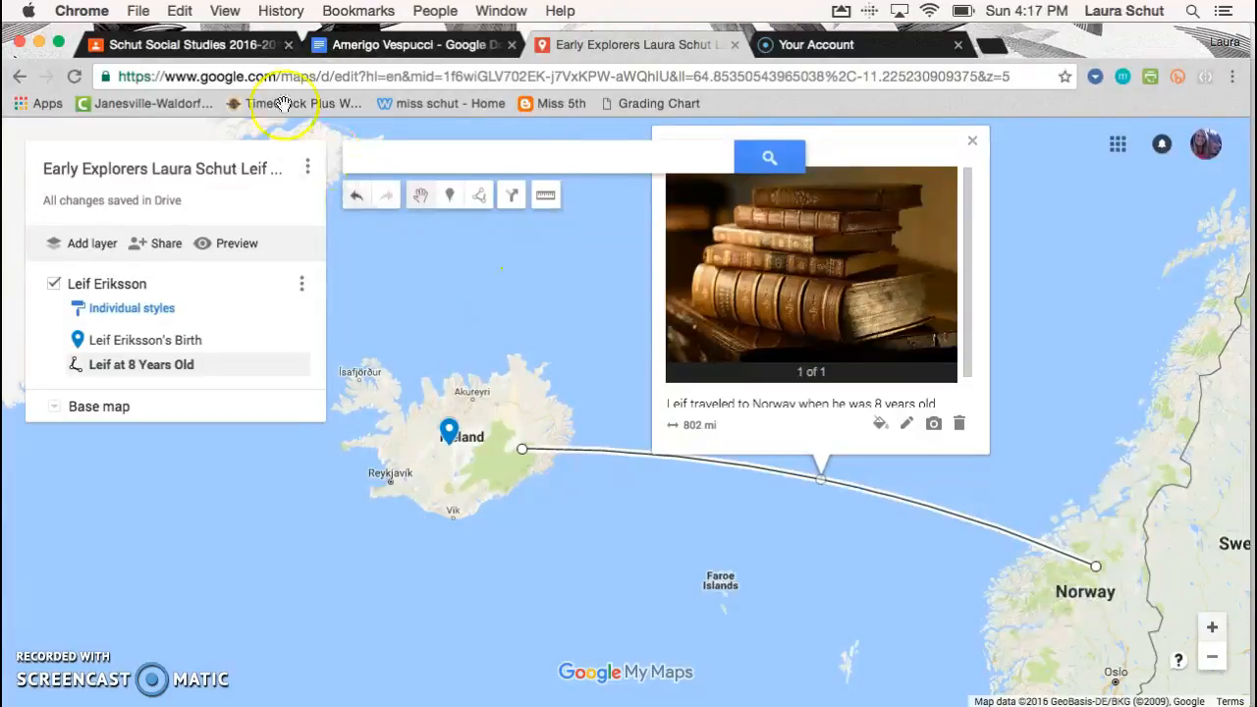
# - Switch to the Google Classroom stream, close the open announcement, and open the Early Explorers Project Rubric attached to the project assignment
pyautogui.click(229, 50)
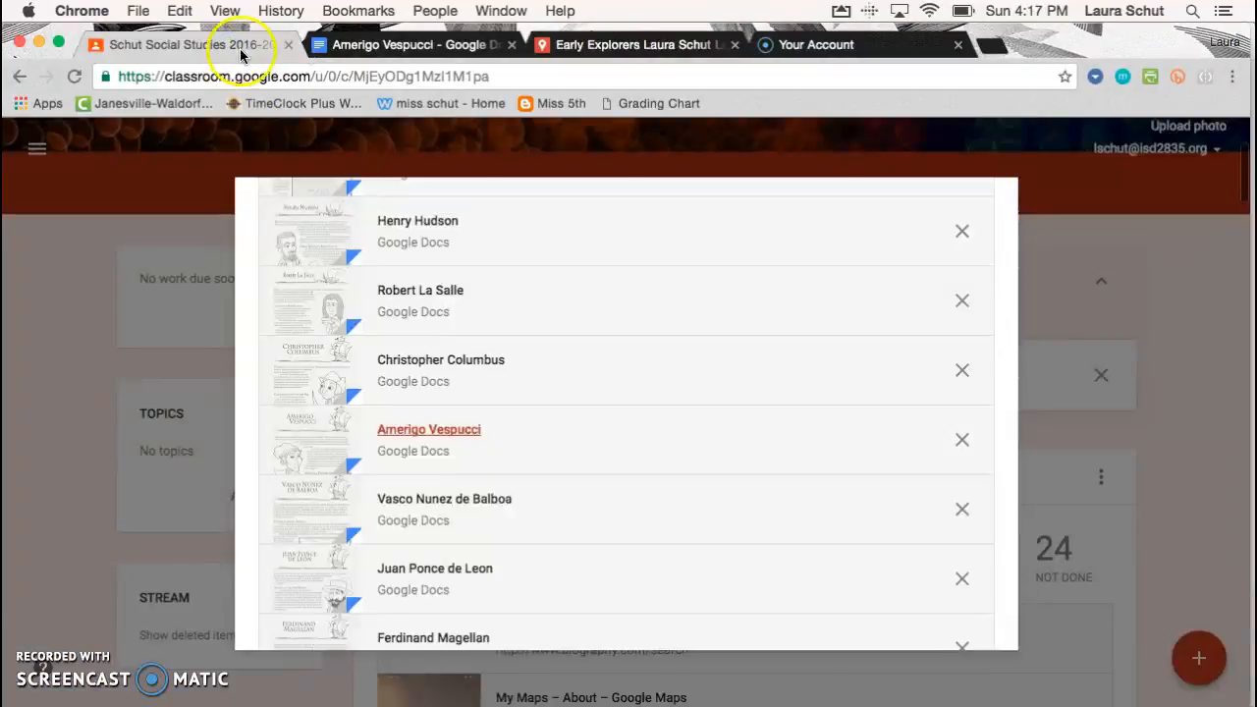
pyautogui.scroll(10, 889, 302)
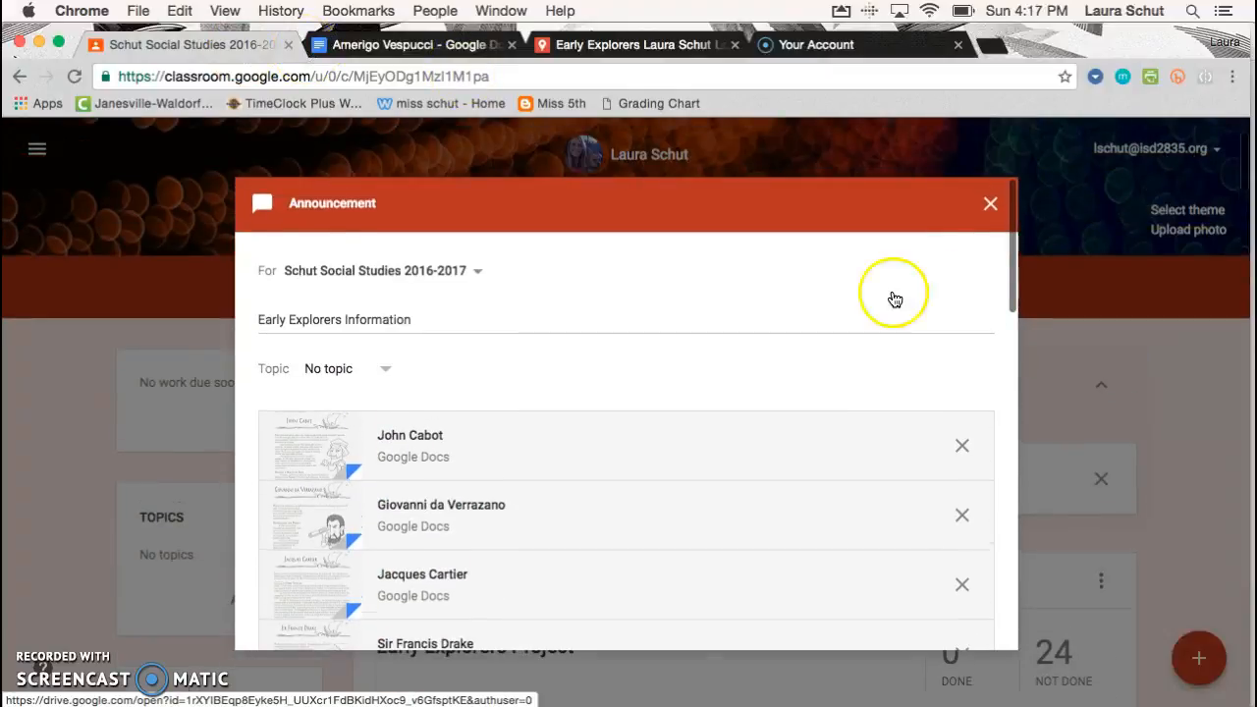
pyautogui.click(991, 210)
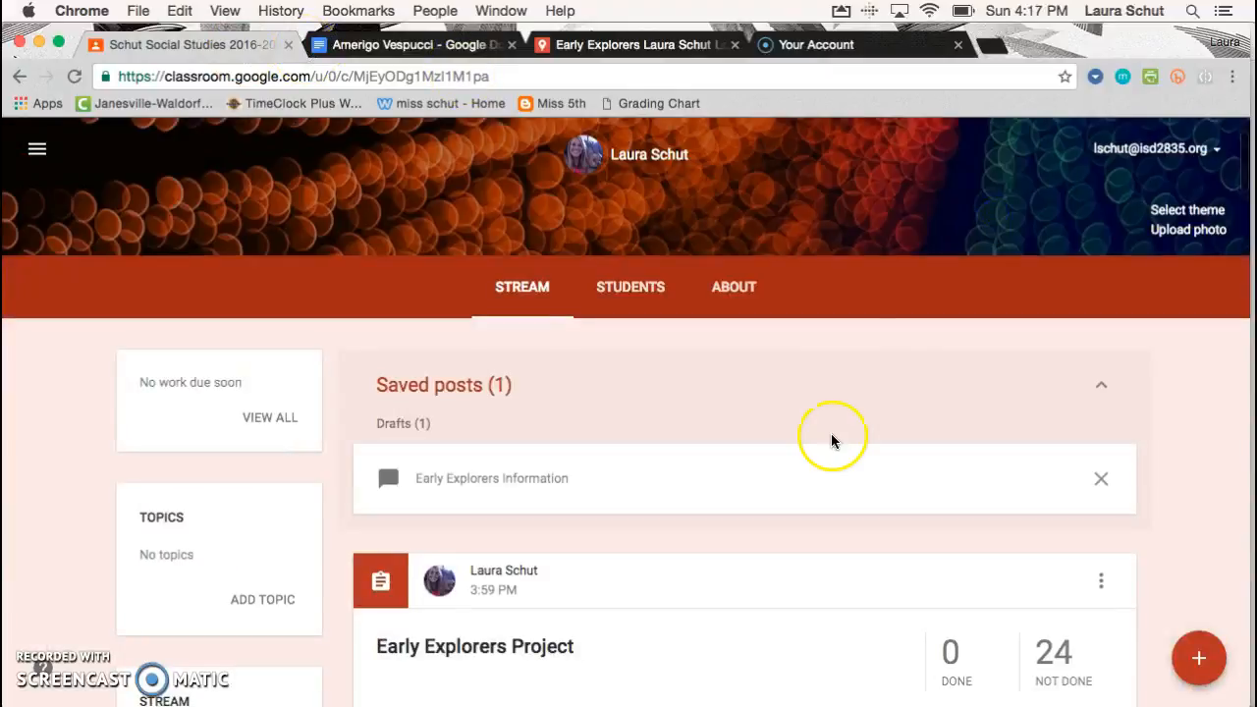
pyautogui.scroll(-2, 831, 435)
pyautogui.scroll(-3, 831, 433)
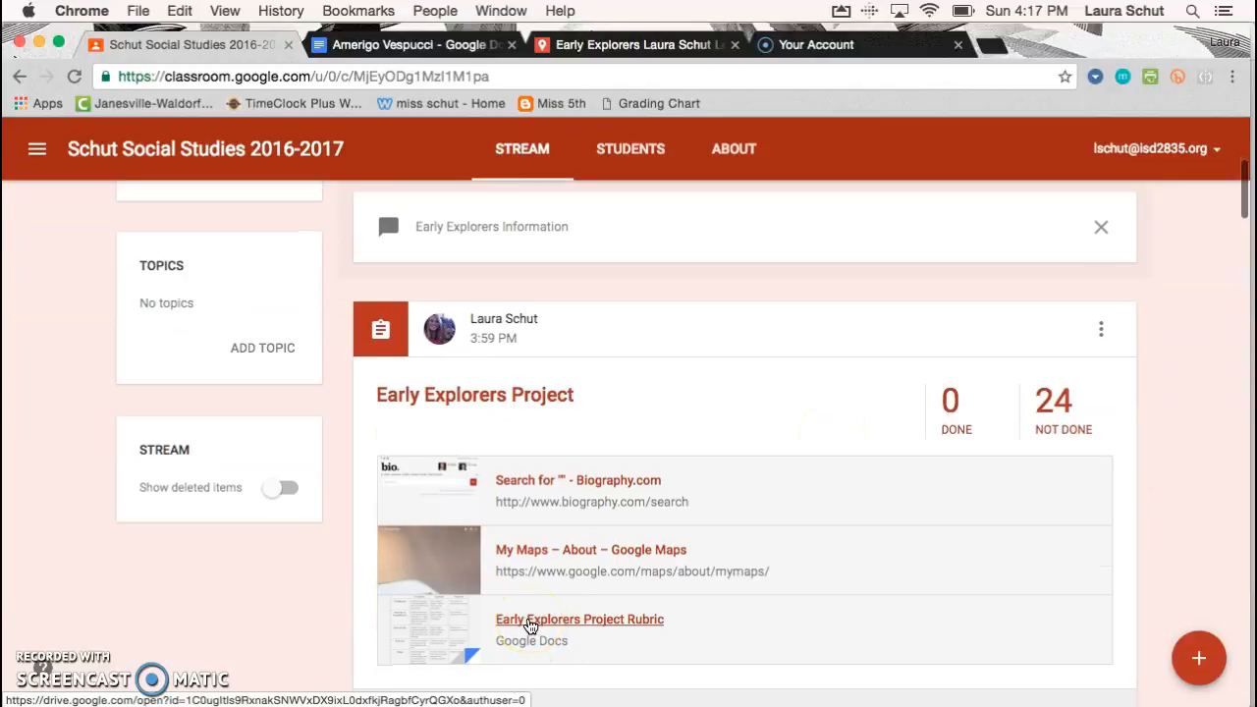
pyautogui.click(529, 623)
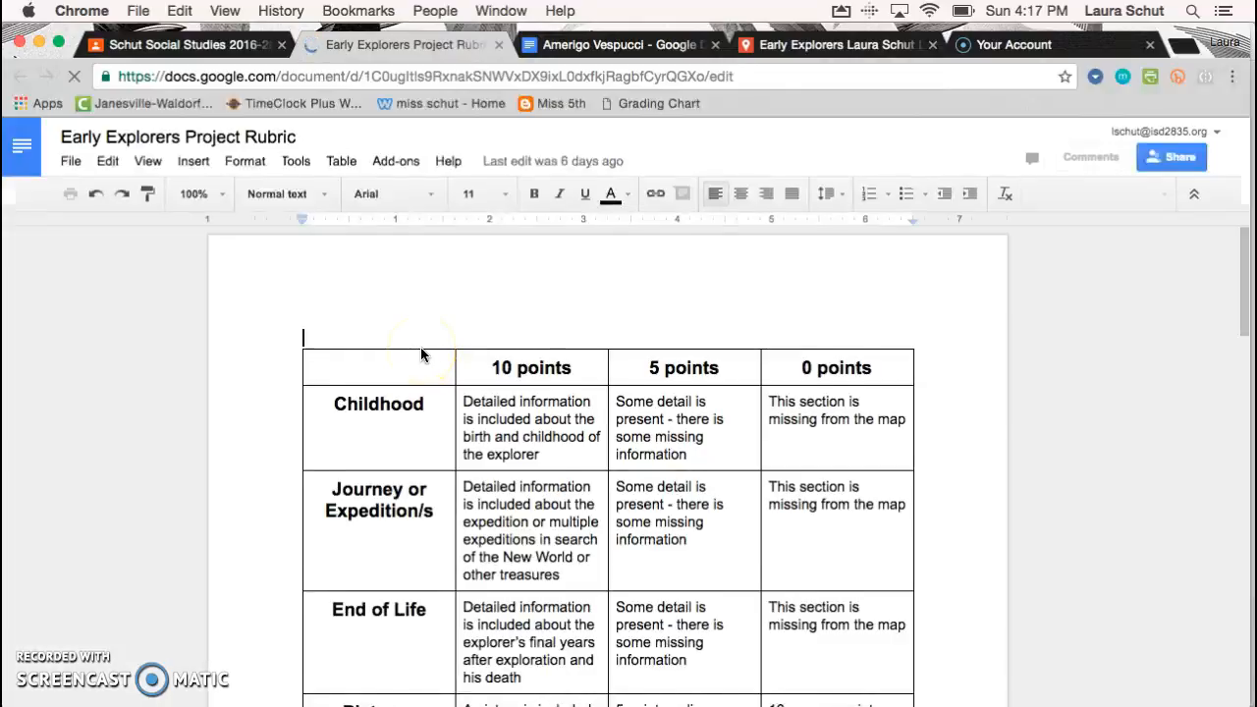
# - Read through the rubric's grading criteria, from Childhood and Journey or Expedition/s down to Order of Points, Grammar and the point total
pyautogui.scroll(-6, 435, 426)
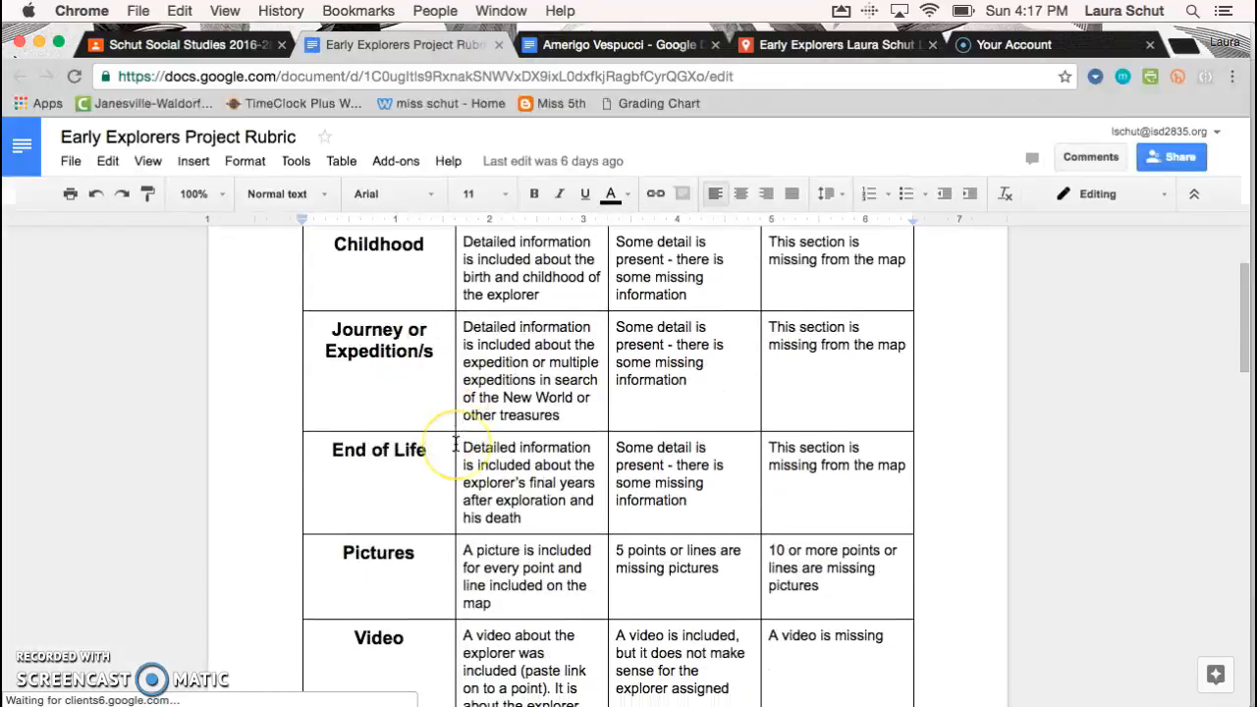
pyautogui.scroll(-2, 454, 444)
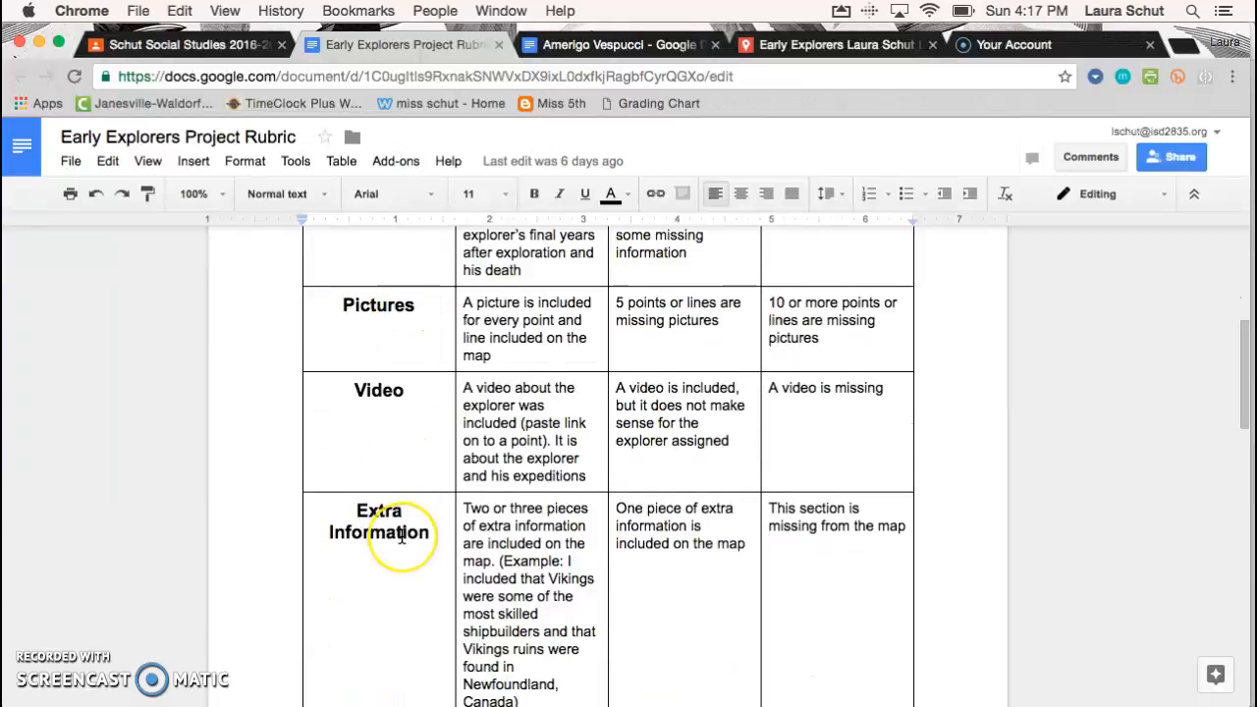
pyautogui.scroll(-6, 402, 533)
pyautogui.scroll(-4, 402, 535)
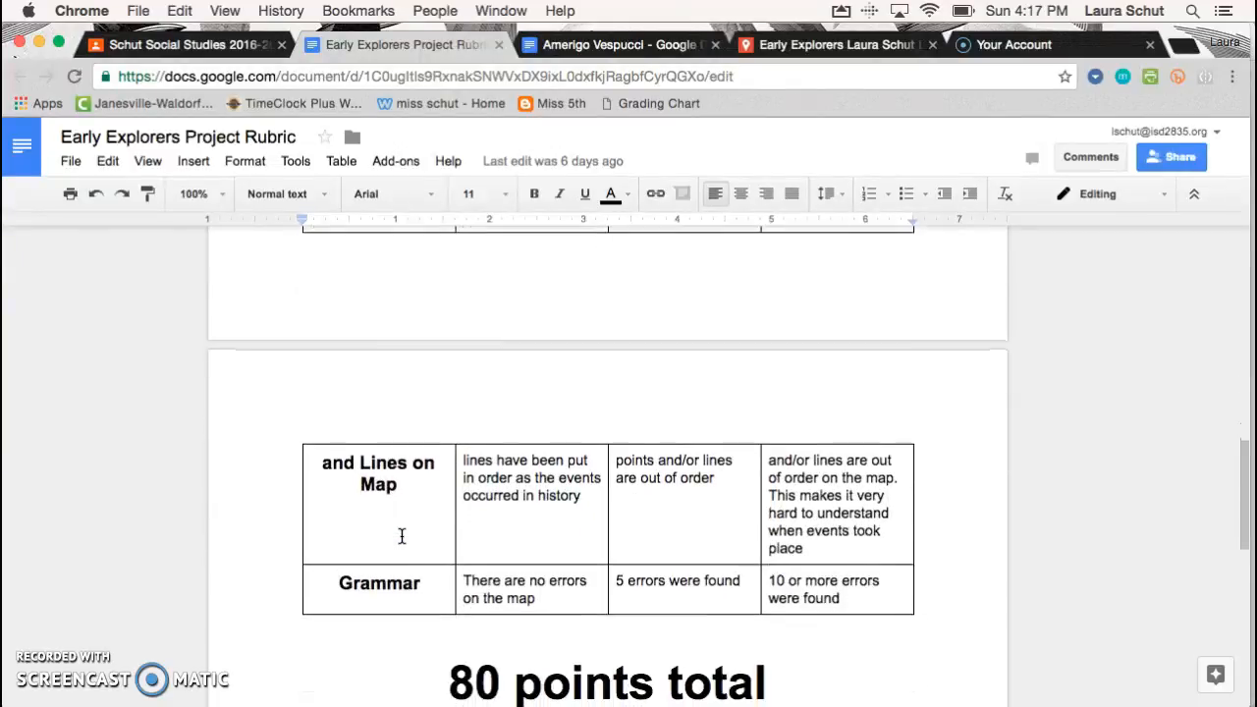
pyautogui.scroll(2, 398, 587)
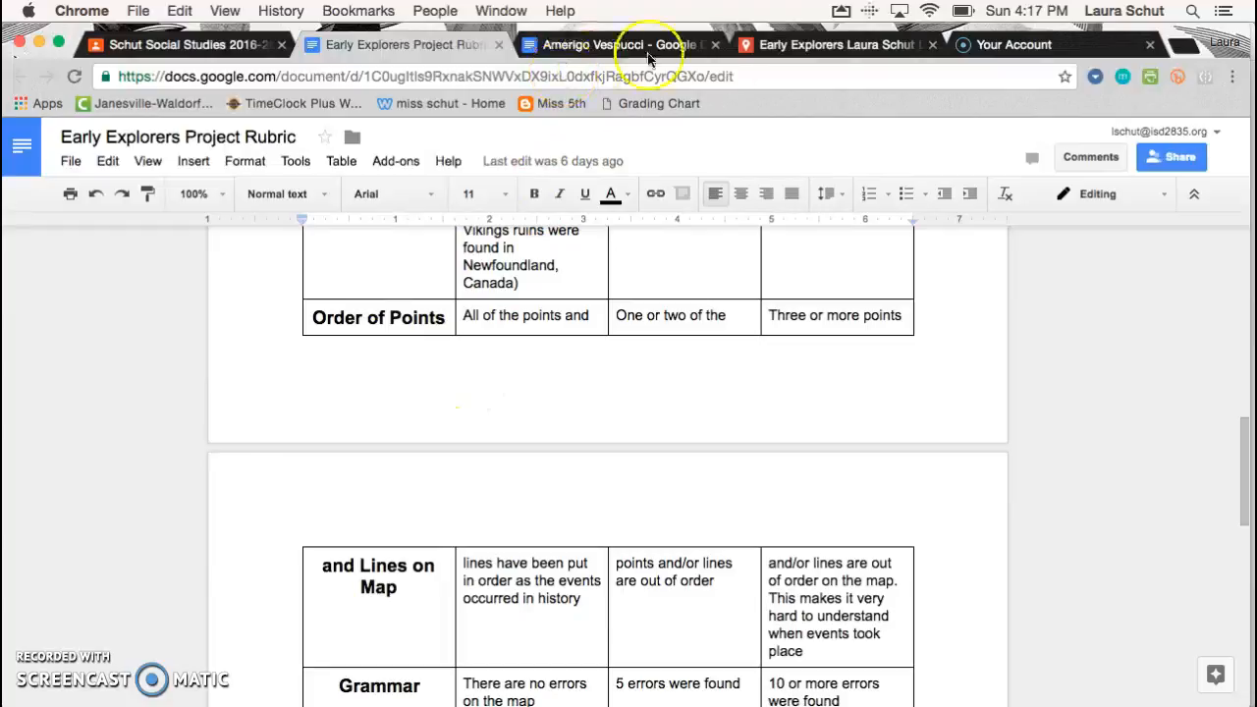
# - Check the Amerigo Vespucci information document against the map, and return to the Leif Eriksson map
pyautogui.click(834, 44)
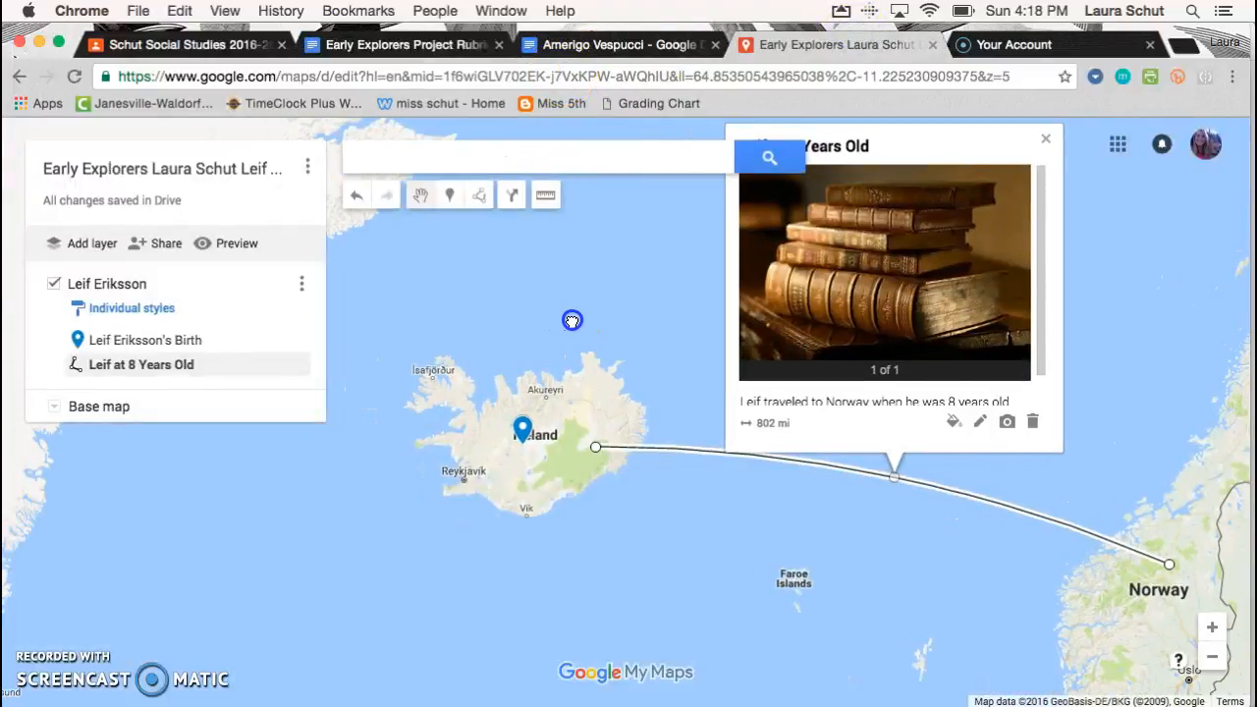
pyautogui.click(599, 45)
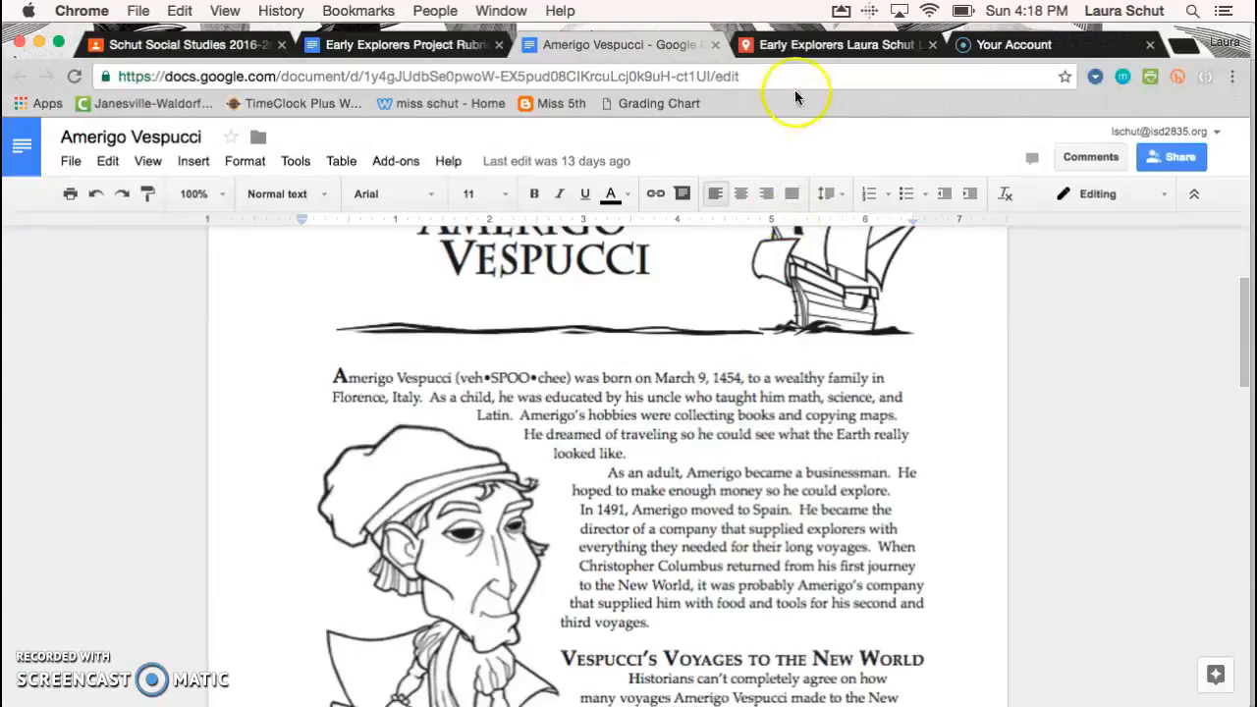
pyautogui.click(786, 49)
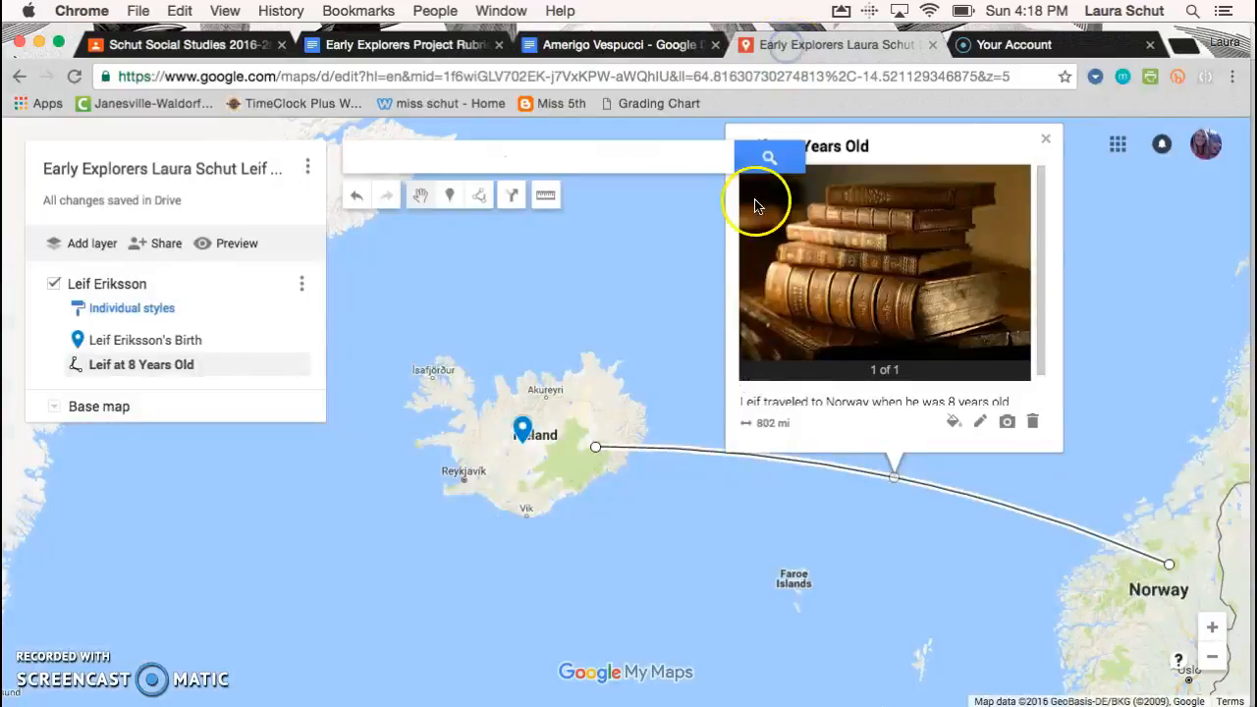
# - Reorder the Leif Eriksson layer so the line "Leif at 8 Years Old" is above the marker "Leif Eriksson's Birth"
pyautogui.moveTo(645, 460); pyautogui.dragTo(342, 441)
pyautogui.moveTo(146, 370); pyautogui.dragTo(137, 328)
pyautogui.click(589, 461)
pyautogui.click(381, 454)
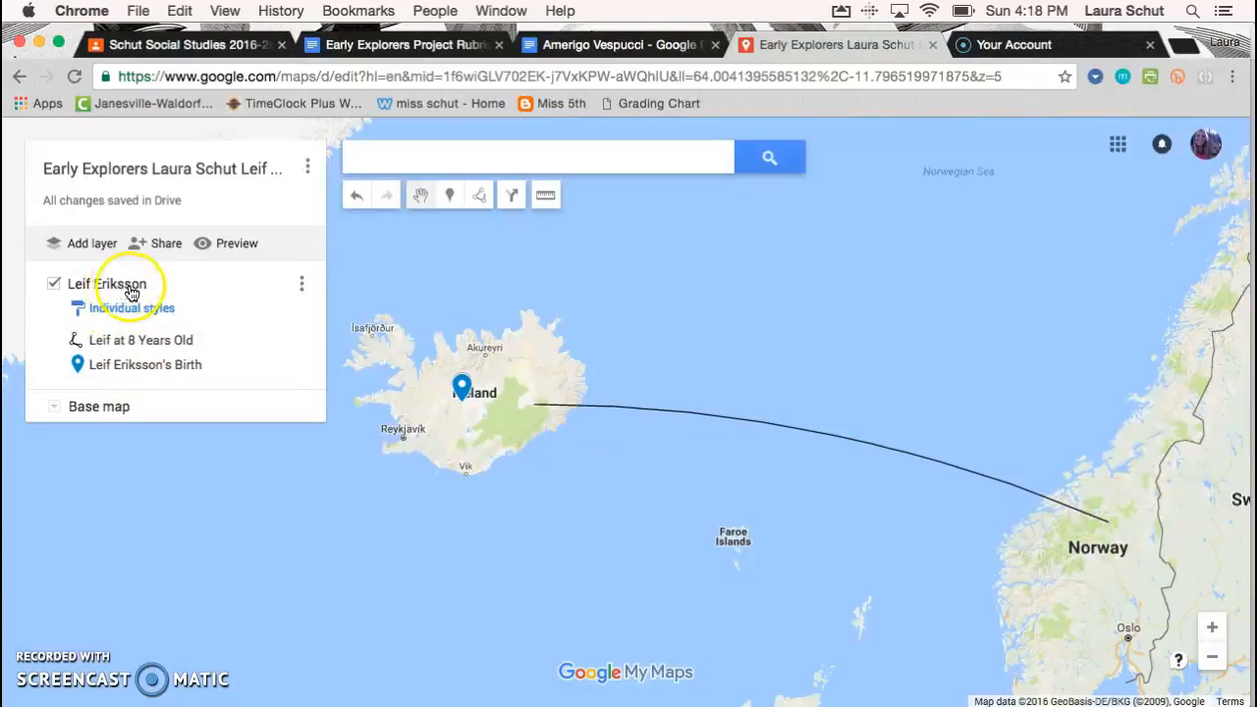
pyautogui.click(141, 342)
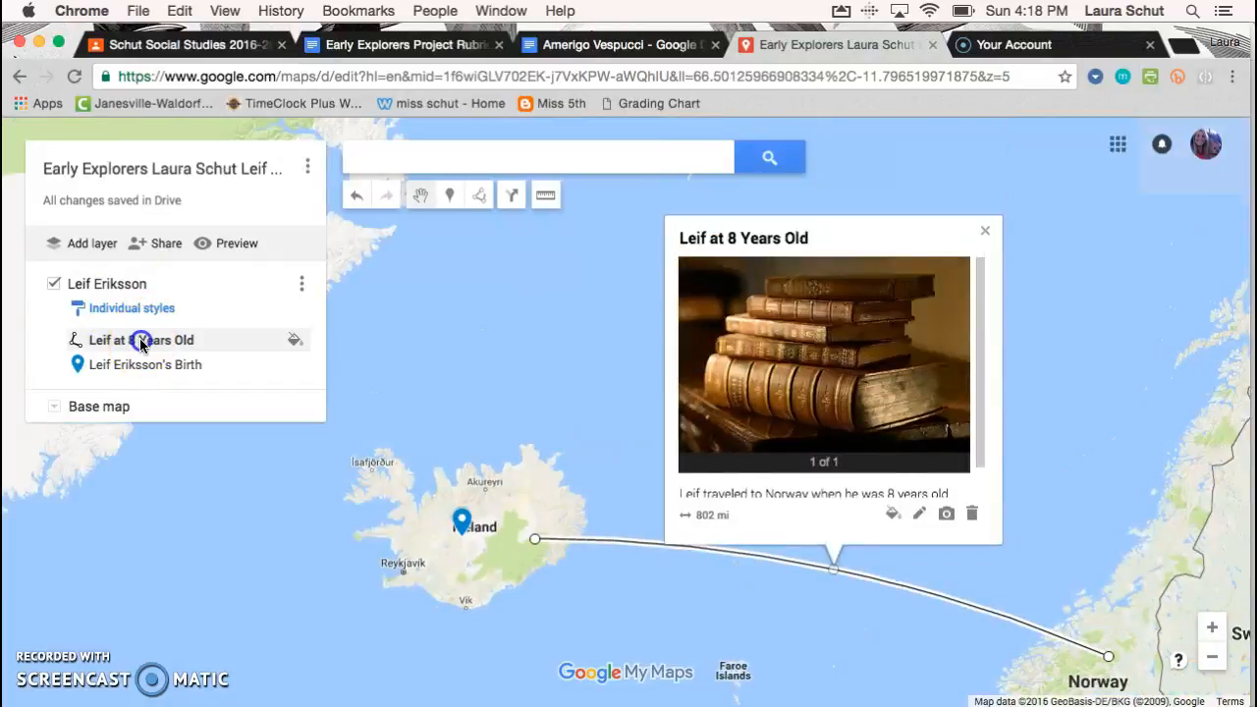
pyautogui.moveTo(140, 343); pyautogui.dragTo(143, 355)
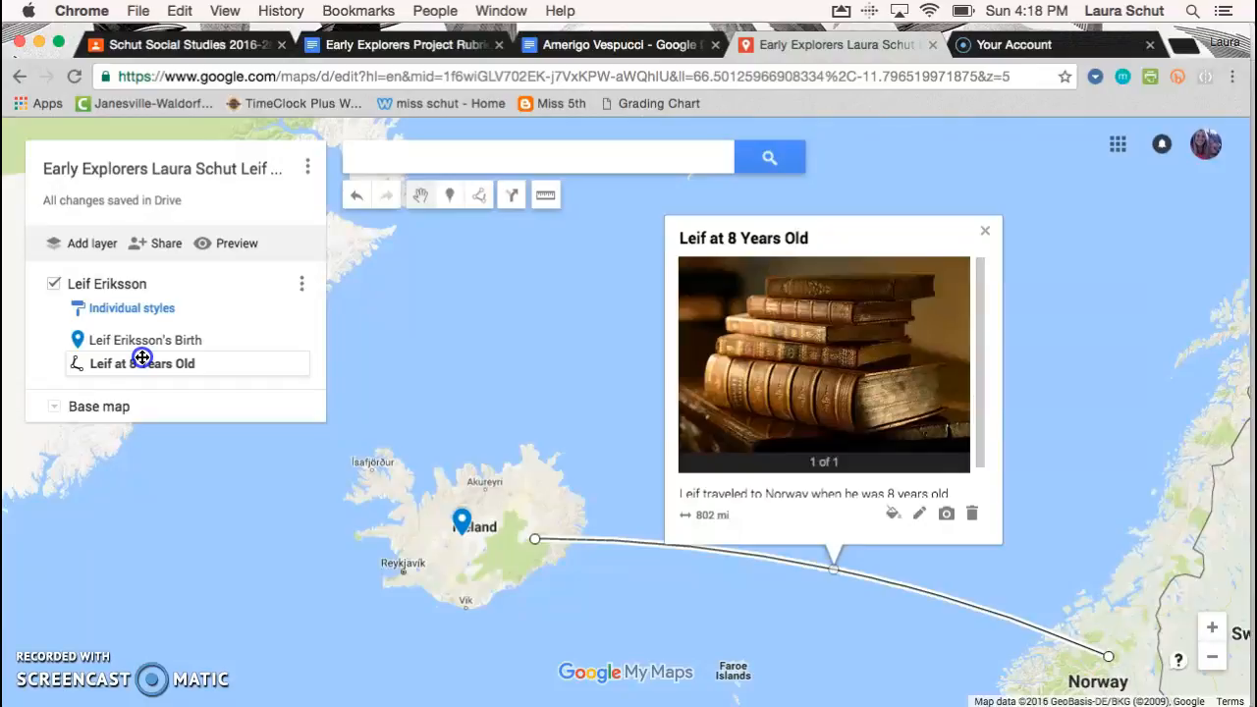
pyautogui.moveTo(143, 354)
pyautogui.mouseDown()
pyautogui.moveTo(129, 338)
pyautogui.moveTo(135, 364)
pyautogui.moveTo(128, 337)
pyautogui.mouseUp()
# - Place a marker in western Norway and save it with its default name and no description
pyautogui.moveTo(482, 339); pyautogui.dragTo(376, 267)
pyautogui.click(448, 194)
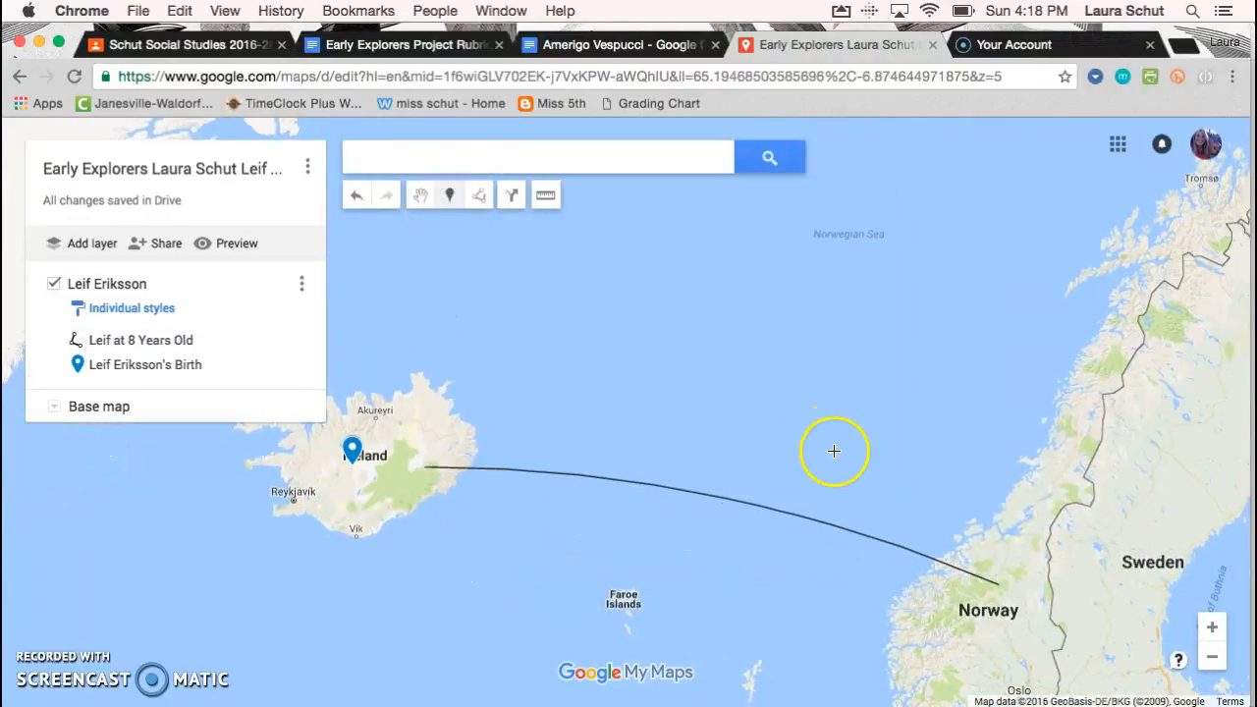
pyautogui.click(936, 632)
pyautogui.click(912, 497)
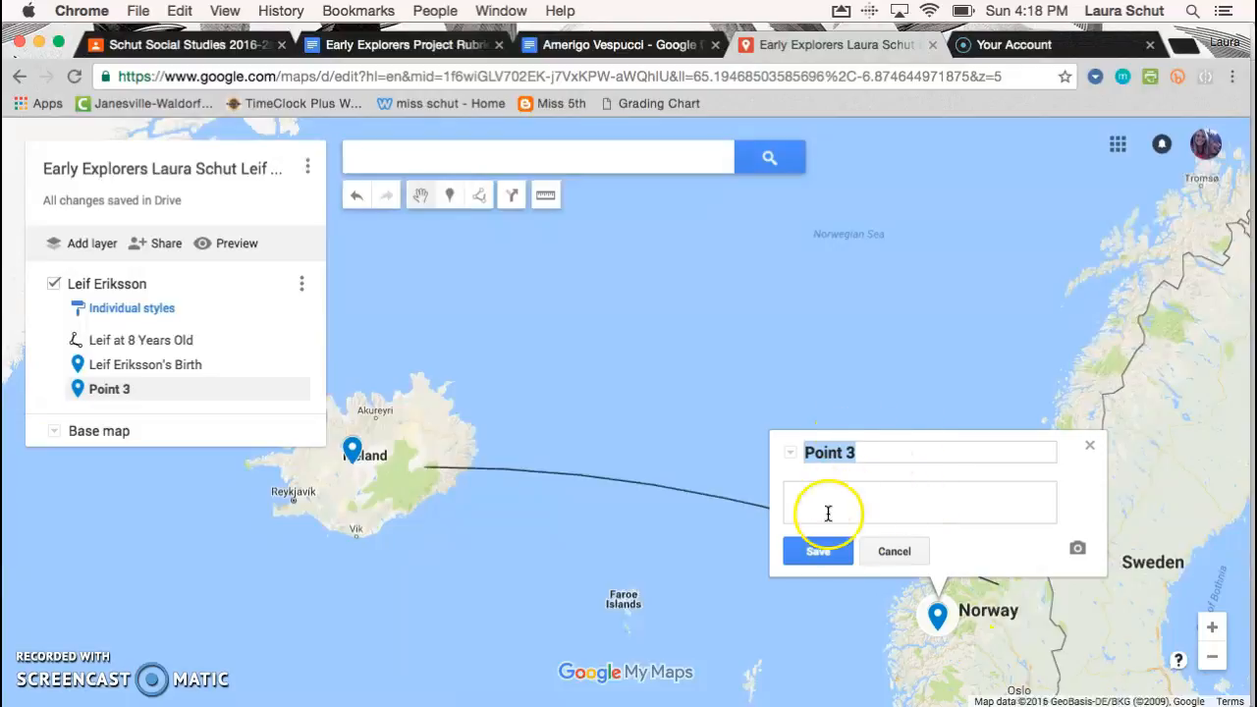
pyautogui.click(816, 552)
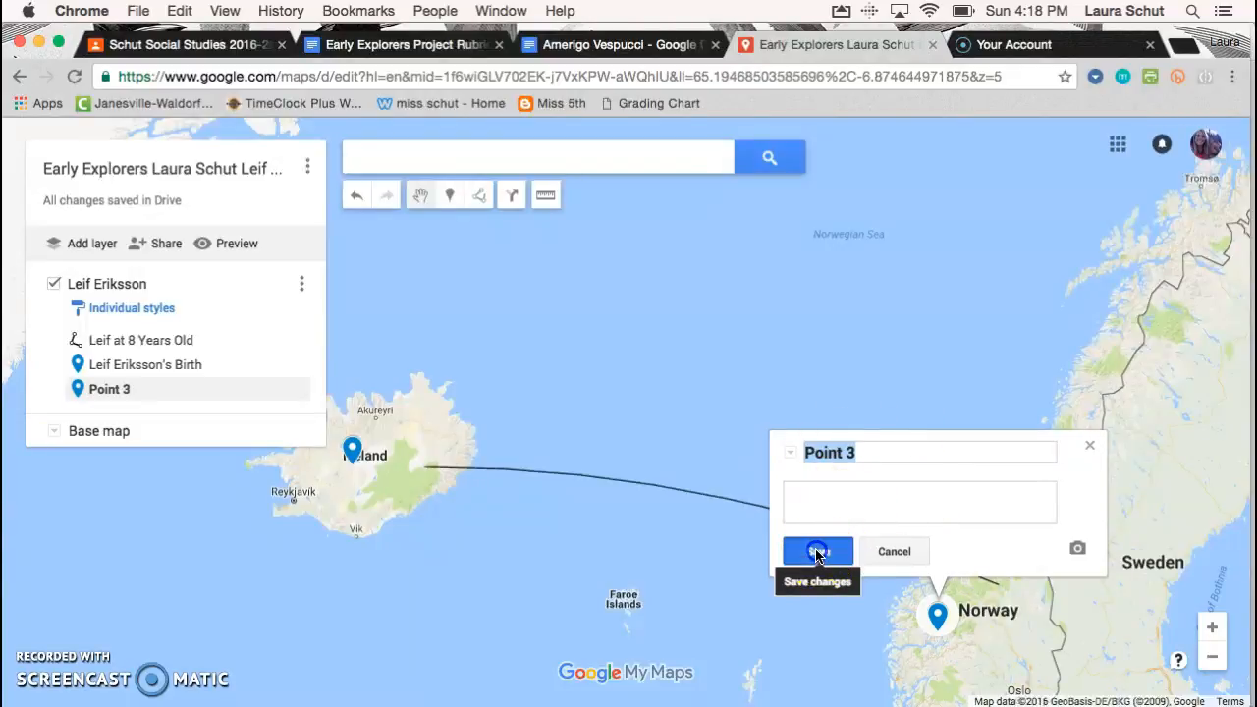
pyautogui.click(499, 515)
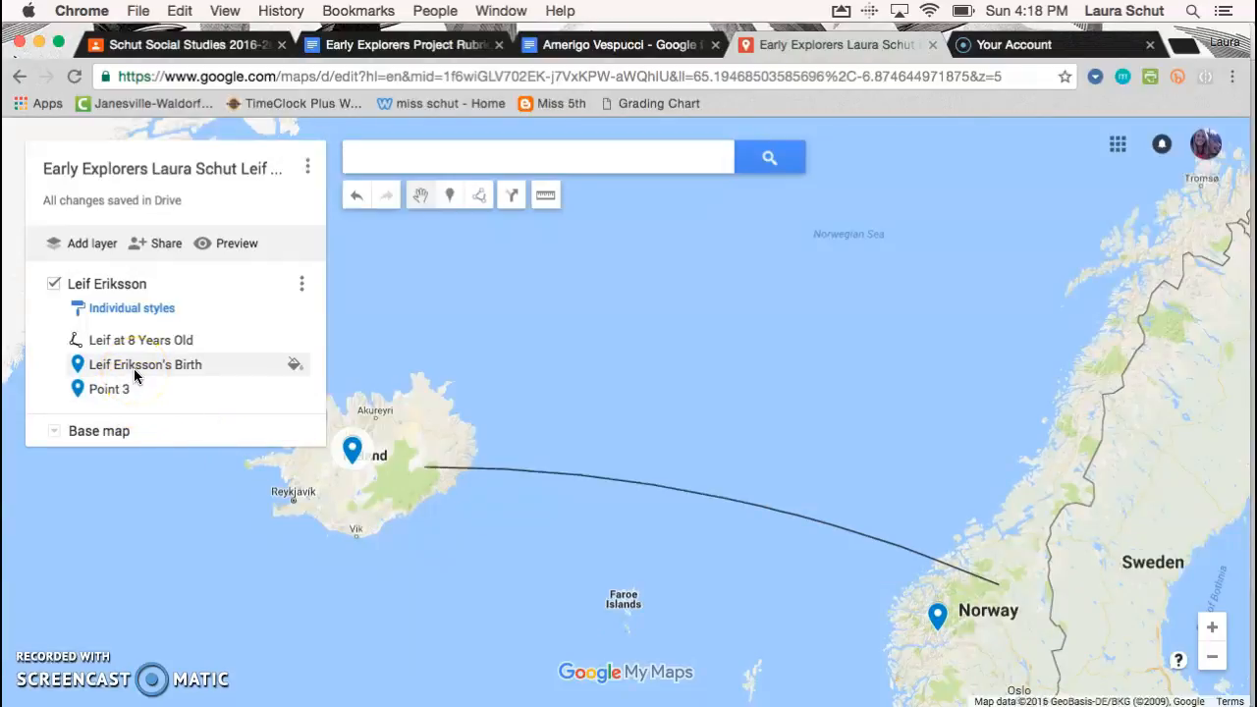
# - Move "Leif Eriksson's Birth" to the start of the layer and place "Point 3" second, before the line "Leif at 8 Years Old"
pyautogui.click(177, 366)
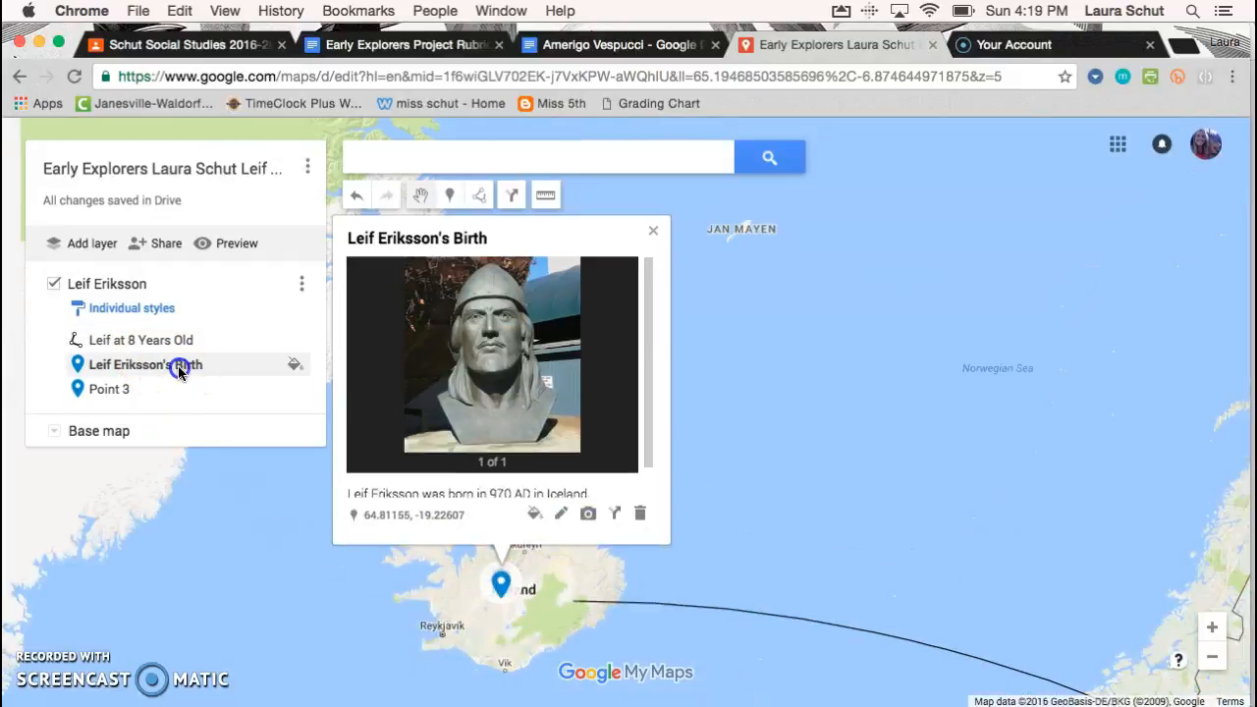
pyautogui.moveTo(177, 365); pyautogui.dragTo(156, 336)
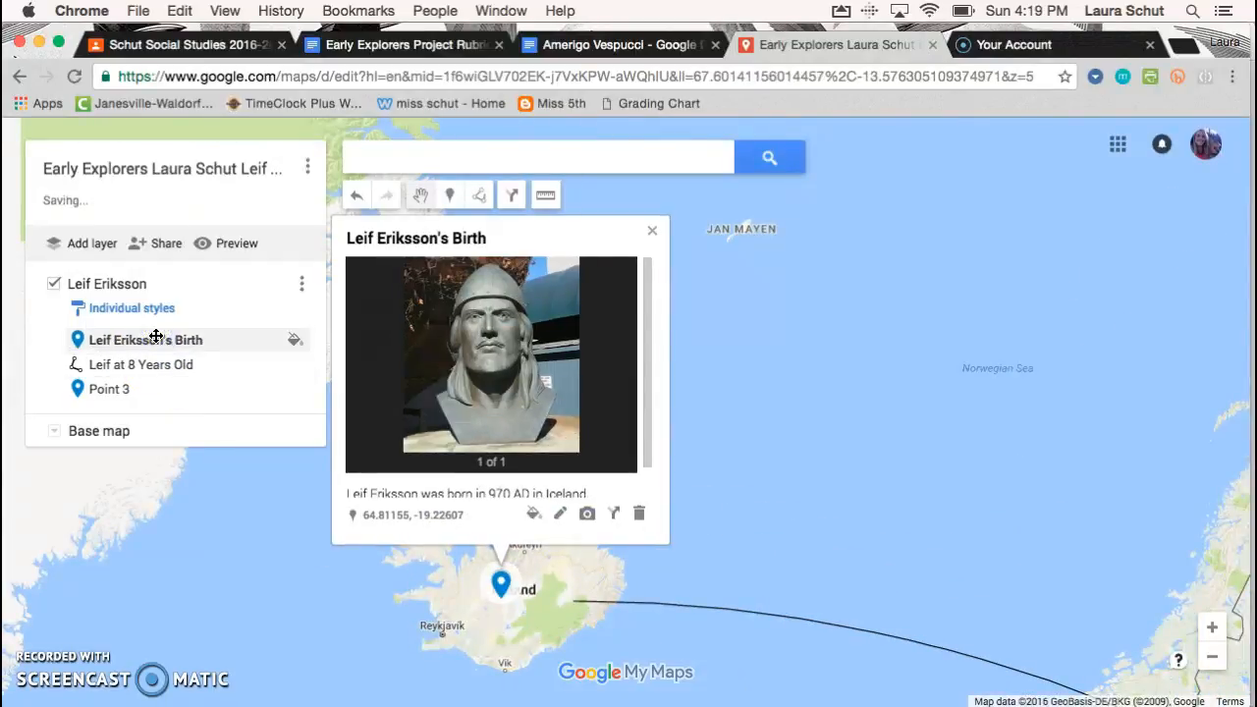
pyautogui.click(112, 389)
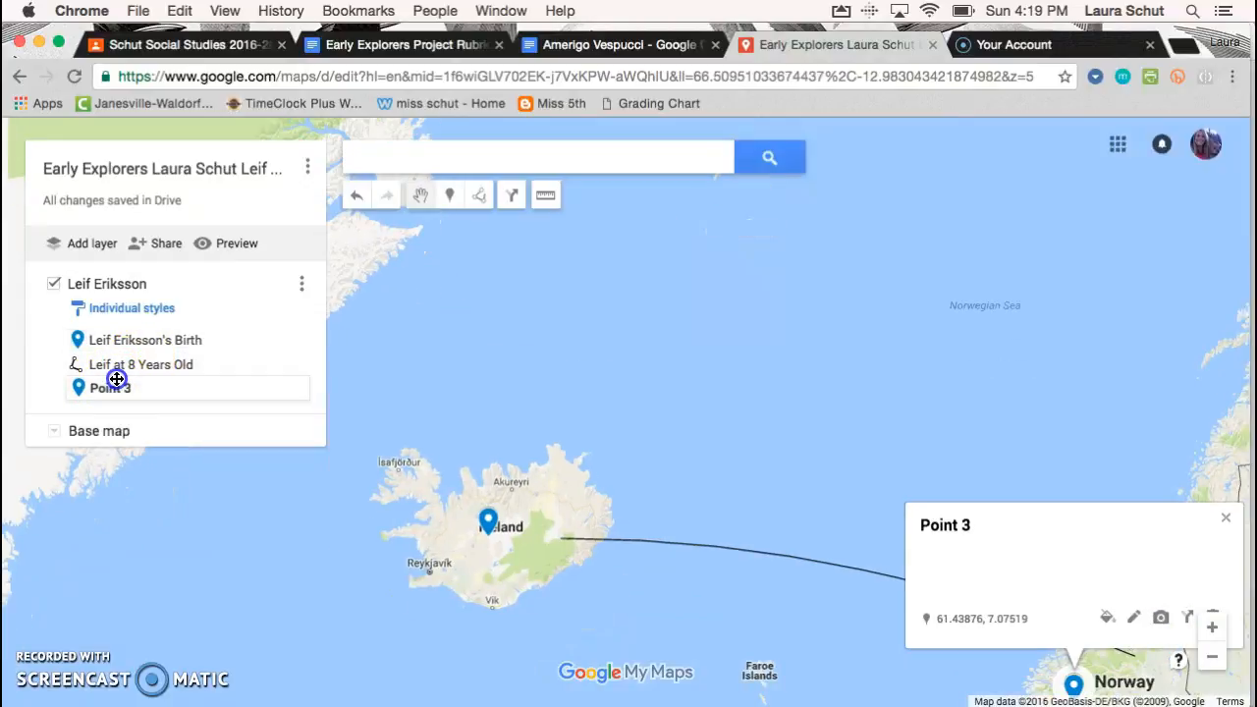
pyautogui.moveTo(116, 372); pyautogui.dragTo(112, 349)
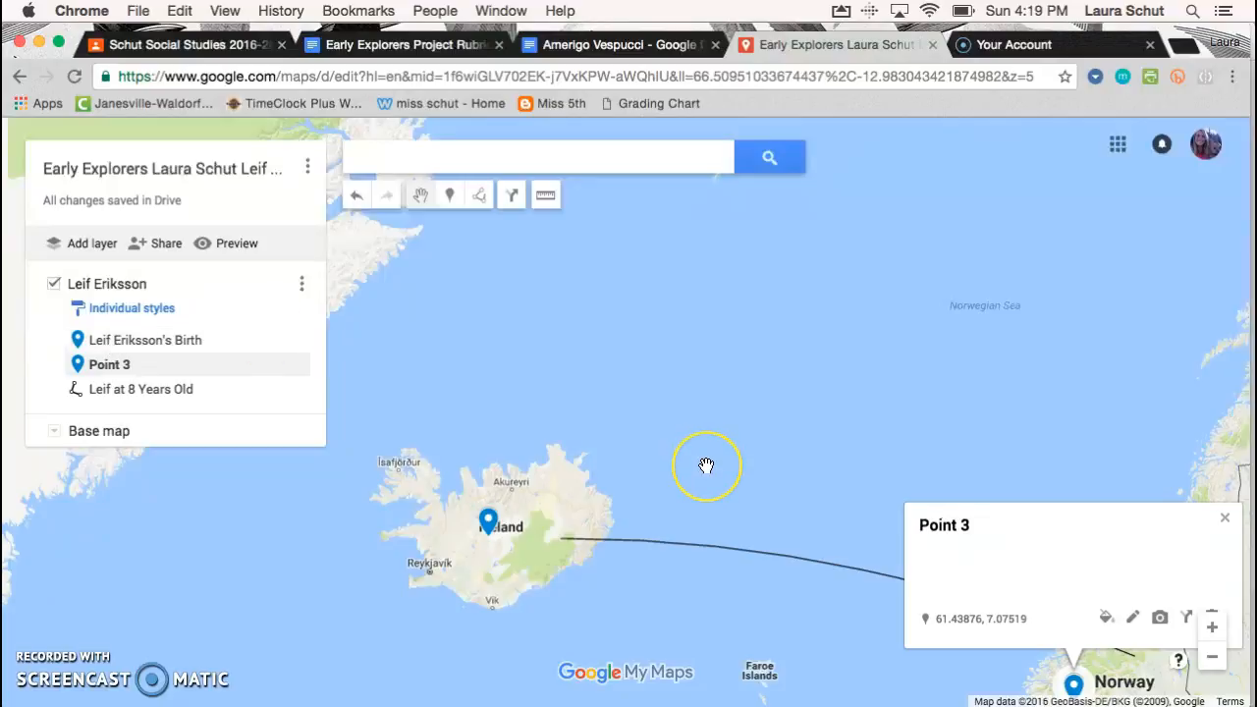
# - Select the Point 3 marker in Norway and delete it from the map
pyautogui.moveTo(707, 465); pyautogui.dragTo(532, 289)
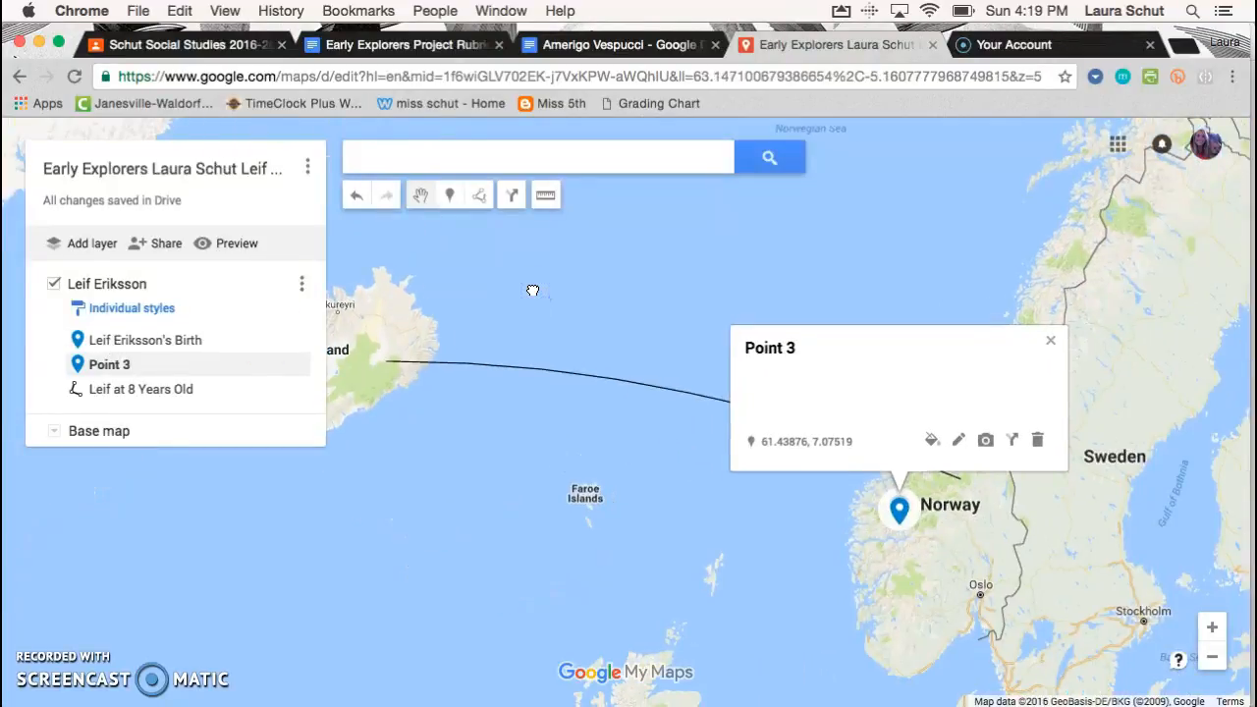
pyautogui.click(743, 364)
pyautogui.click(497, 519)
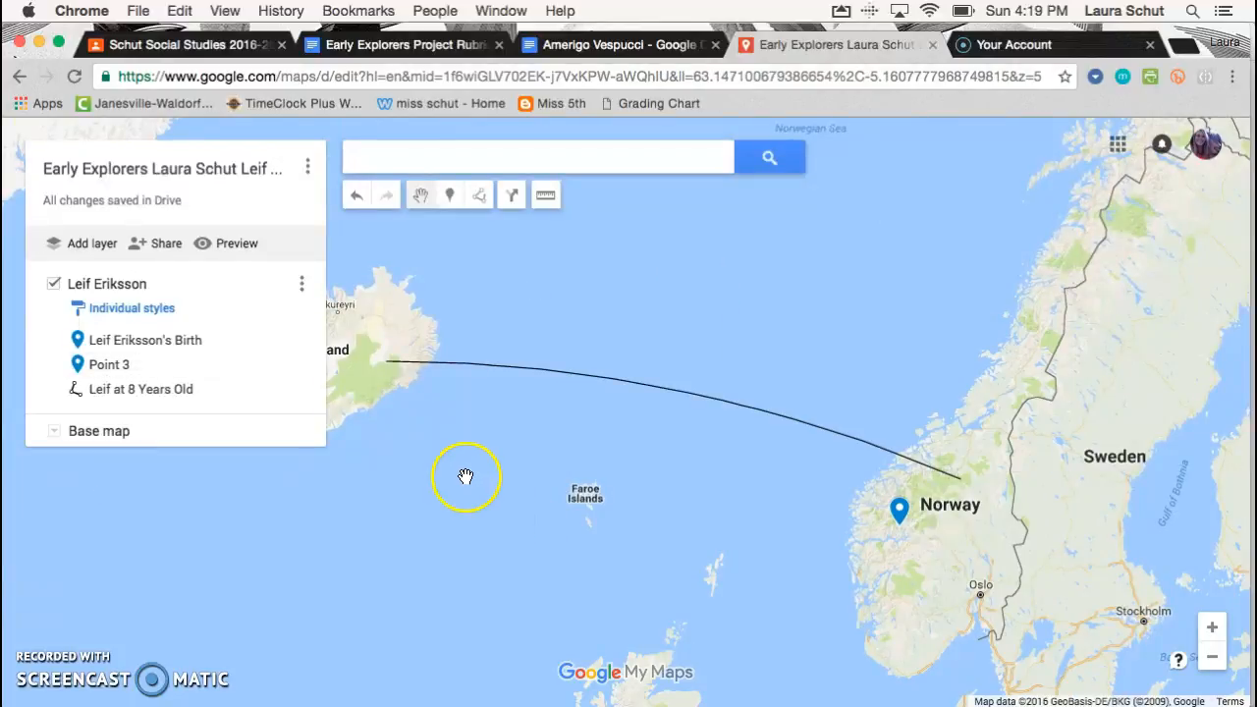
pyautogui.click(906, 515)
pyautogui.click(478, 489)
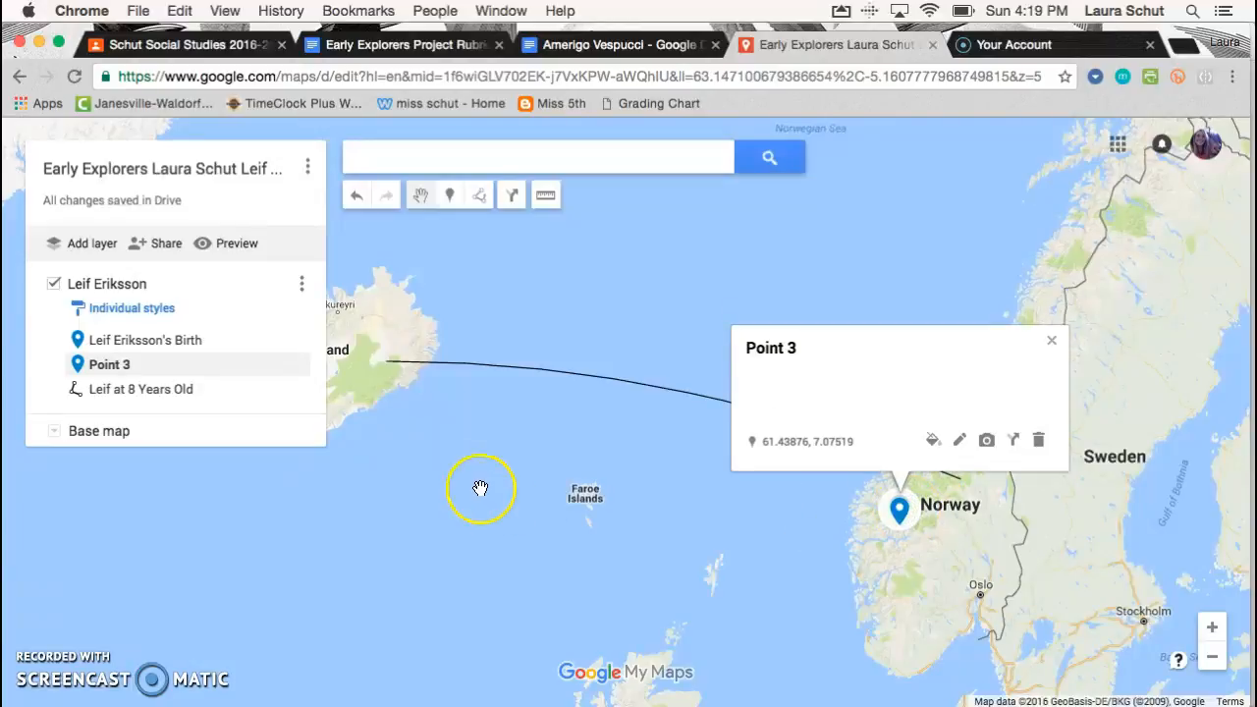
pyautogui.click(105, 363)
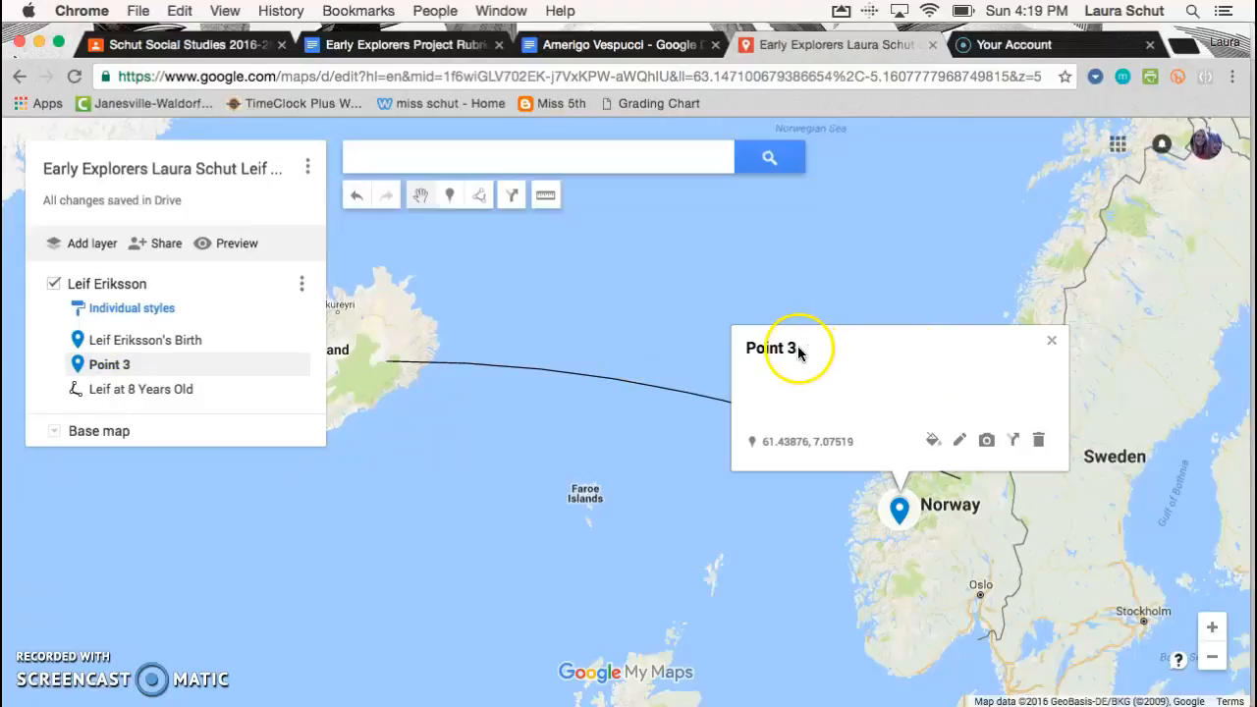
pyautogui.click(1039, 442)
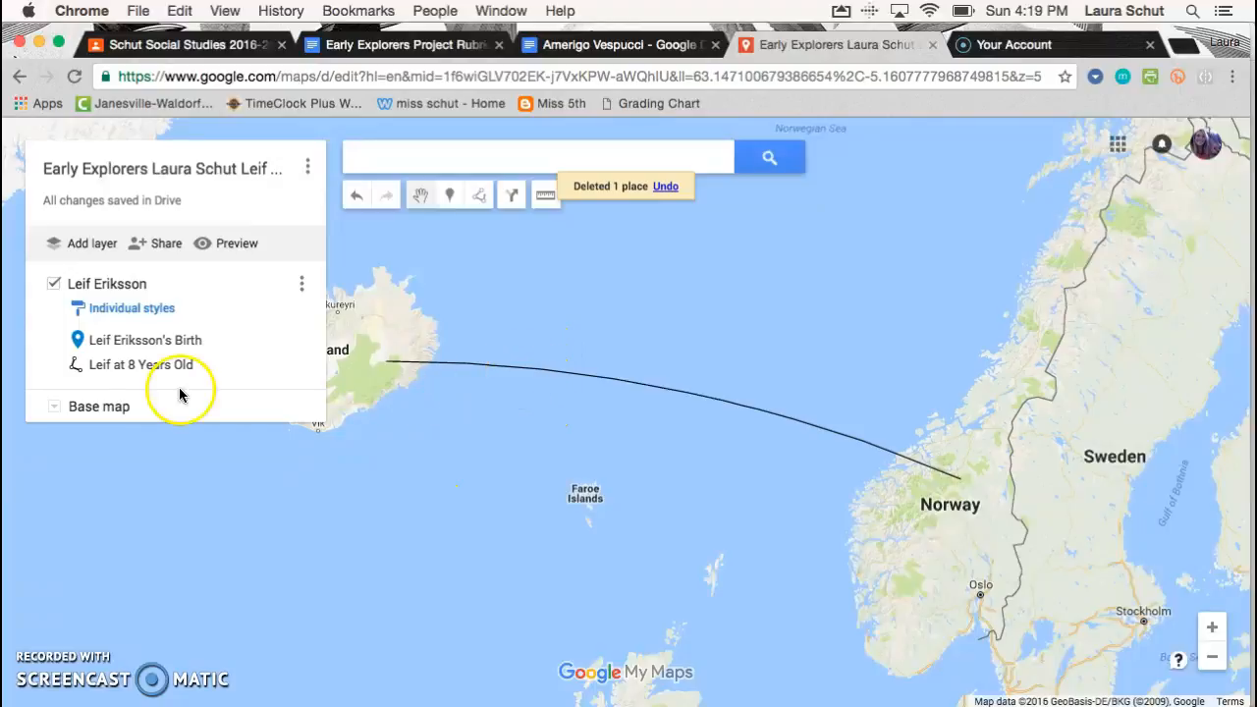
# - Review the info card of the line "Leif at 8 Years Old", close it, and look over the route from Iceland to Norway
pyautogui.click(123, 364)
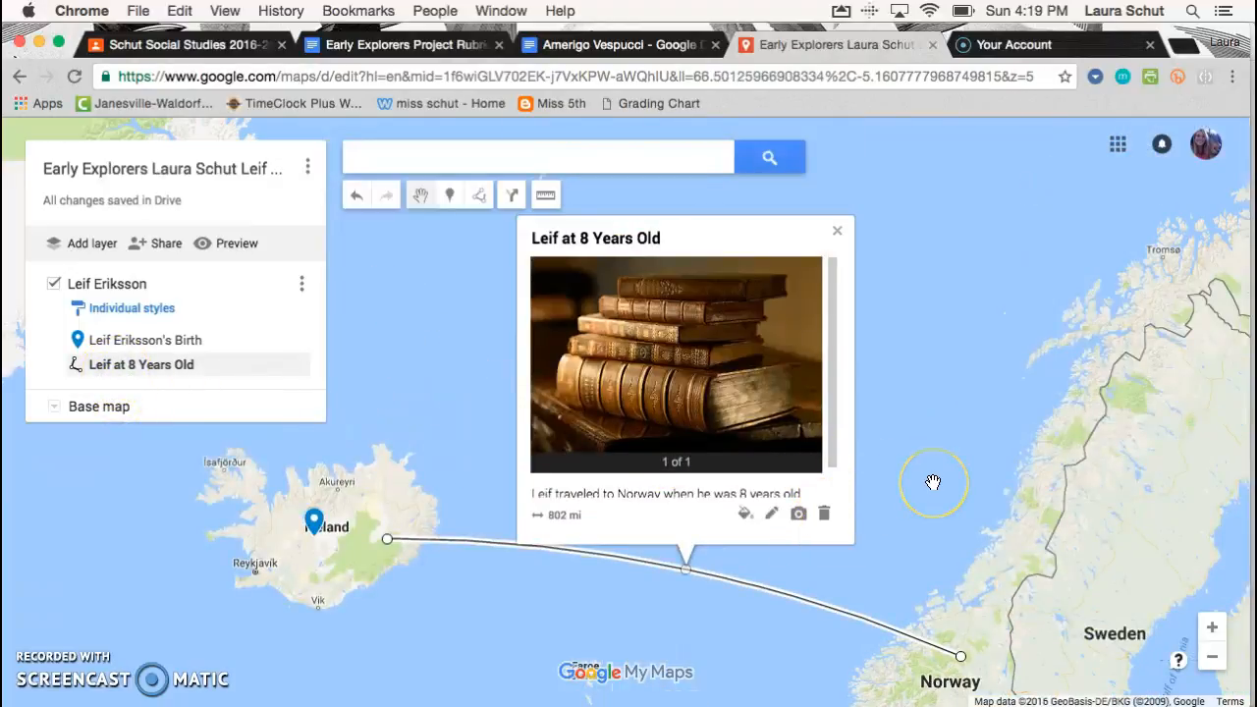
pyautogui.moveTo(933, 482); pyautogui.dragTo(926, 421)
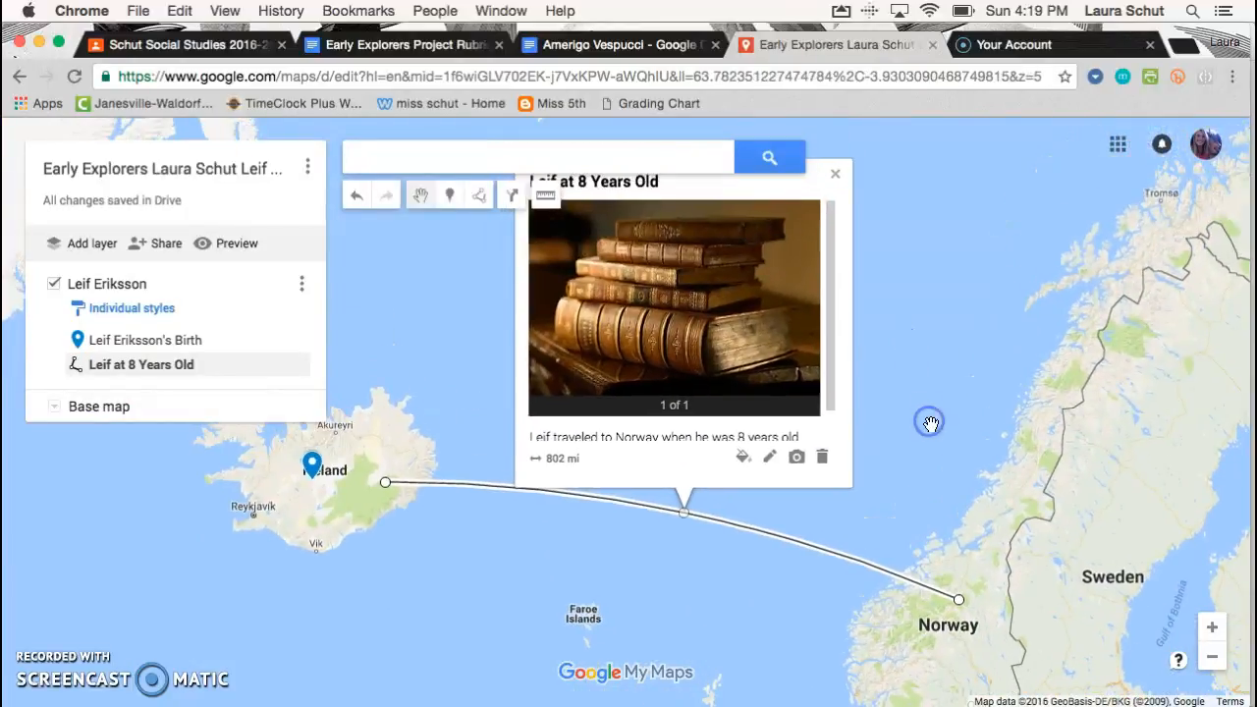
pyautogui.click(835, 174)
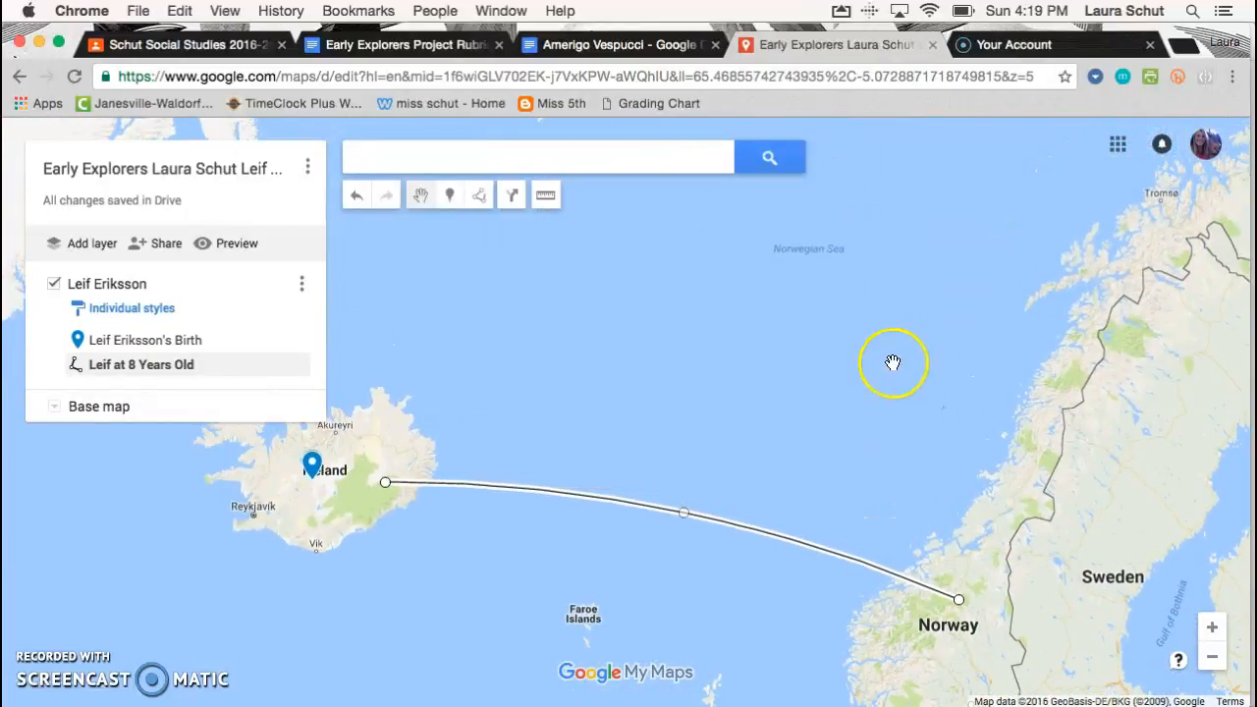
pyautogui.moveTo(562, 372); pyautogui.dragTo(710, 330)
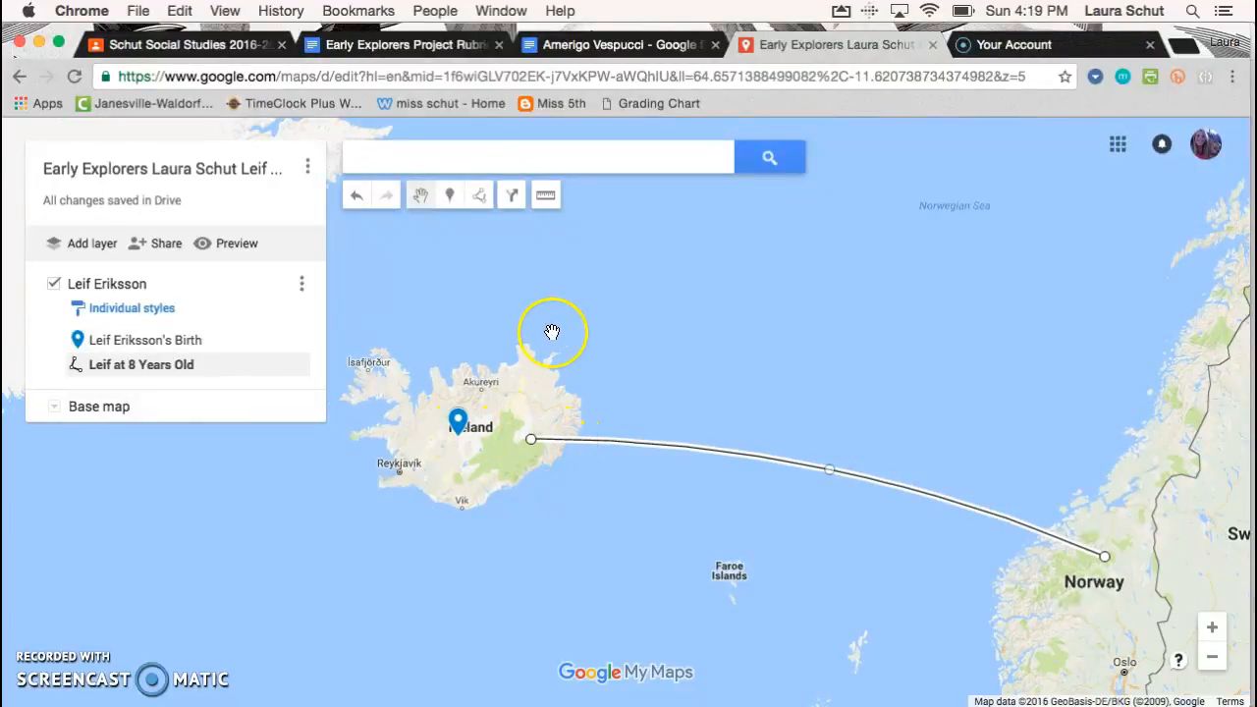
pyautogui.click(354, 388)
pyautogui.moveTo(592, 494); pyautogui.dragTo(748, 573)
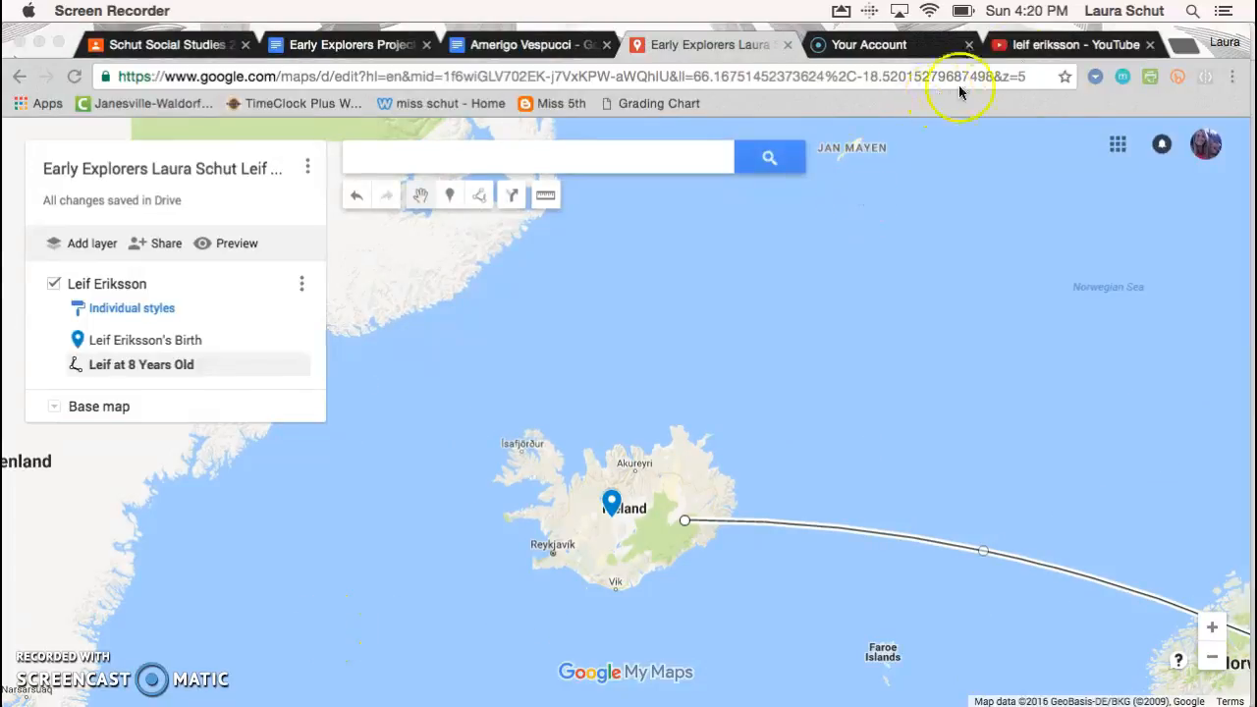
# - Switch to the YouTube results for "leif eriksson" and open the video "Leif Eriksson - The First European in North America"
pyautogui.click(1054, 45)
pyautogui.click(1086, 43)
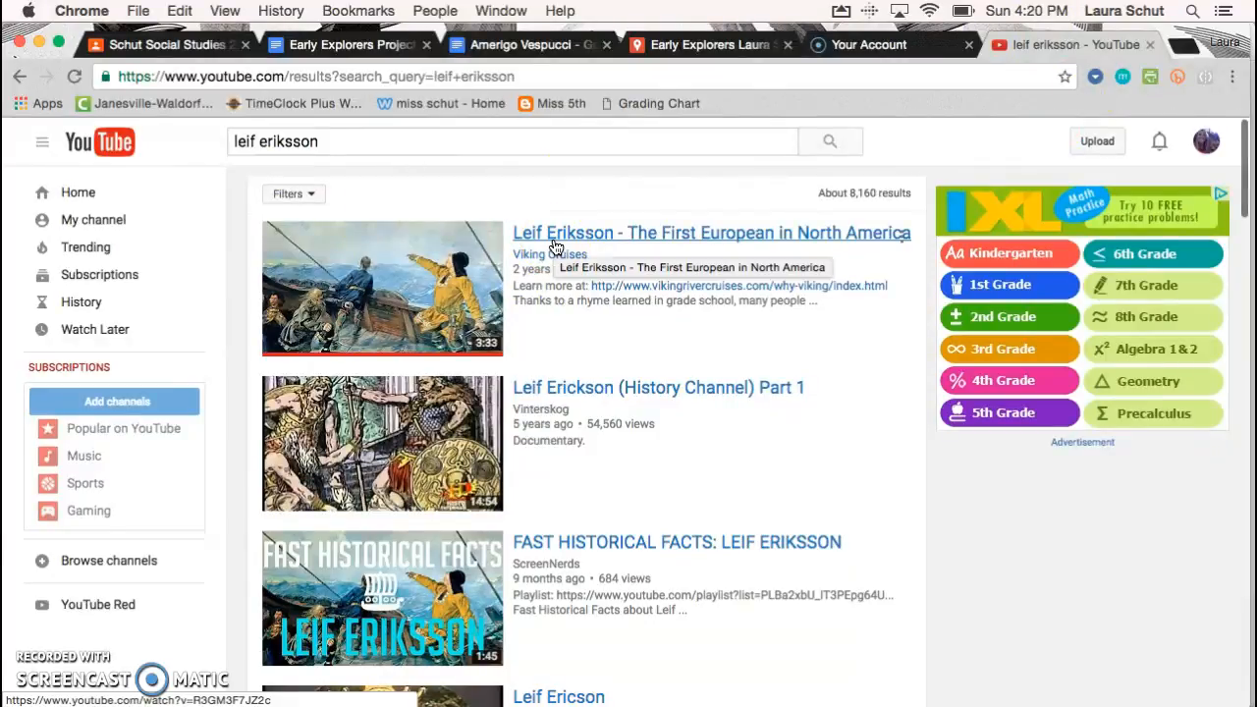
pyautogui.click(469, 246)
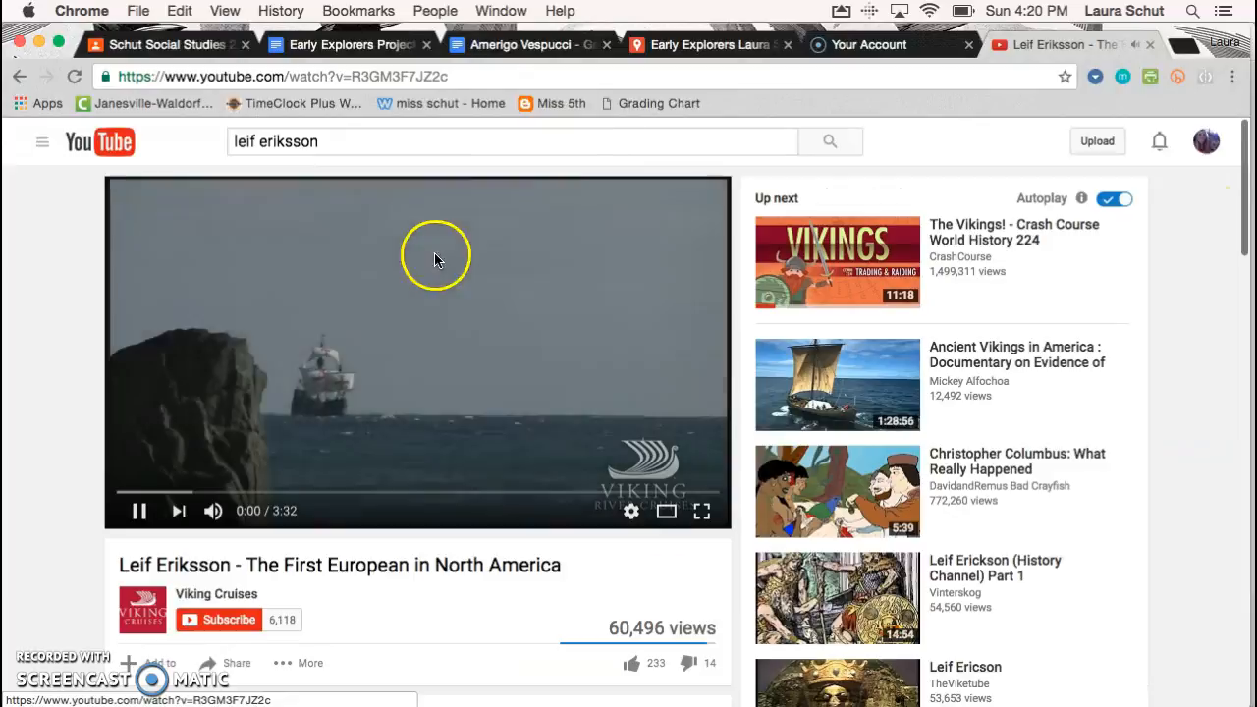
# - Pause the video "Leif Eriksson - The First European in North America" and copy its web address
pyautogui.click(422, 265)
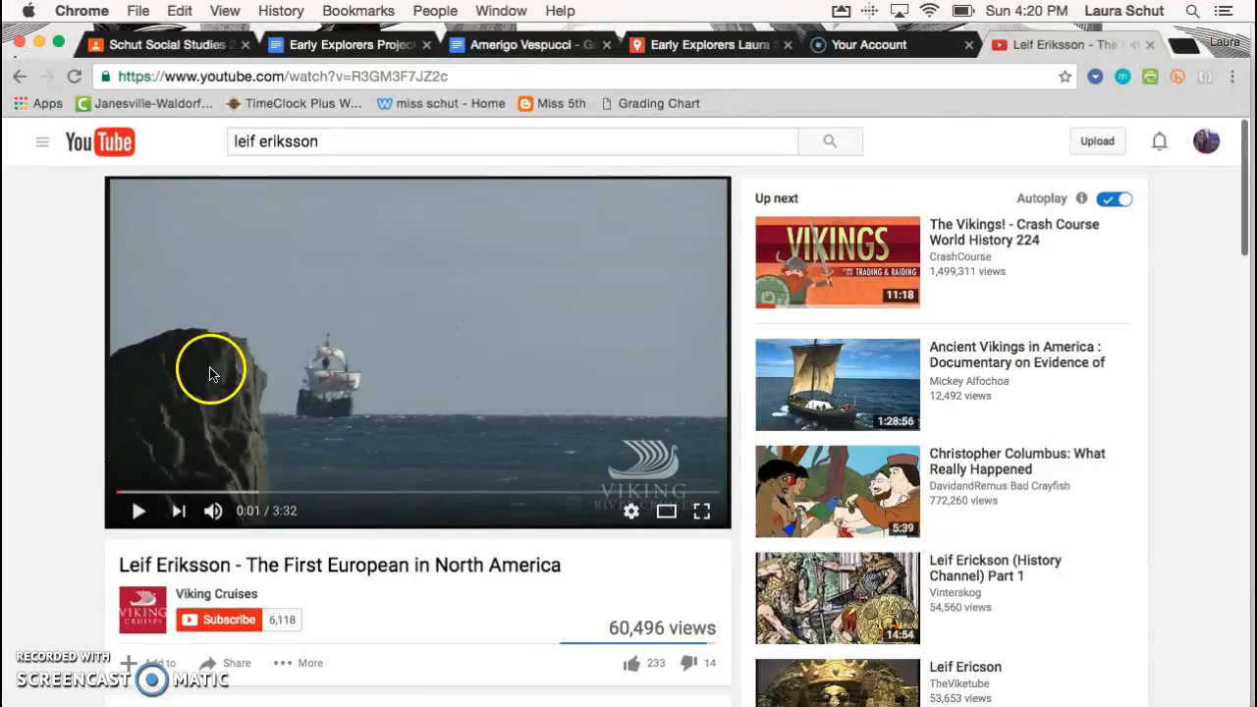
pyautogui.click(281, 78)
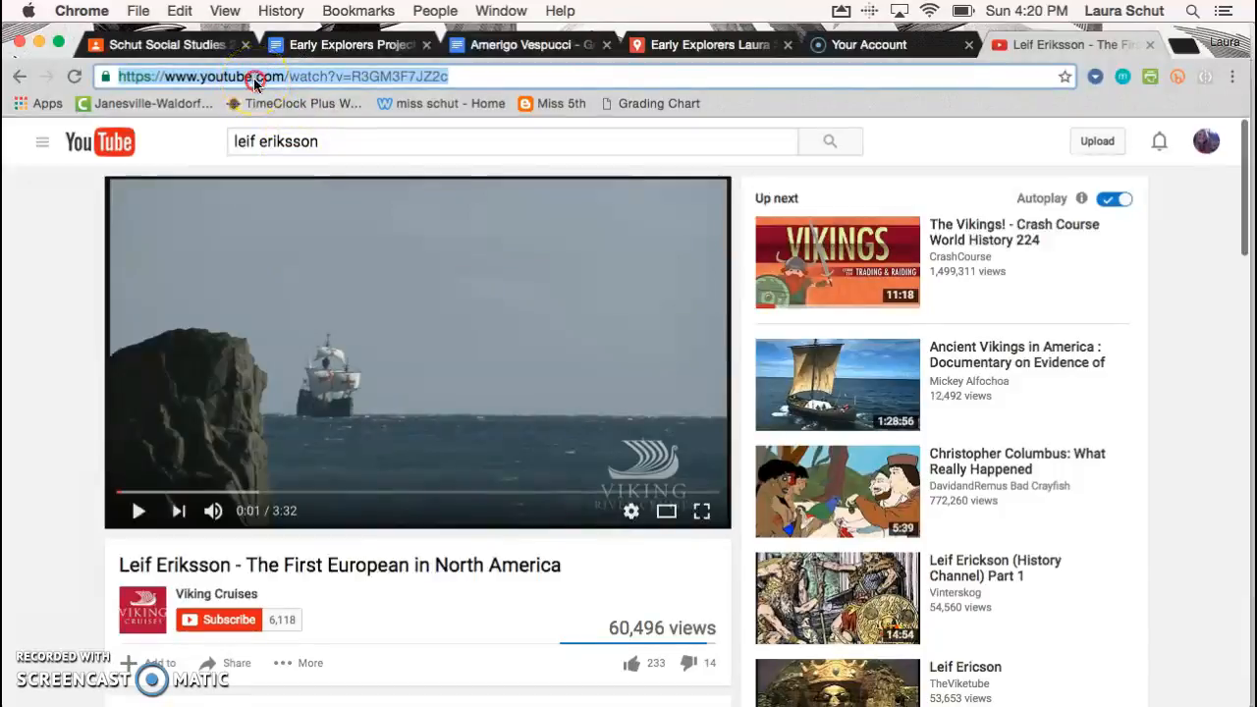
pyautogui.rightClick(313, 80)
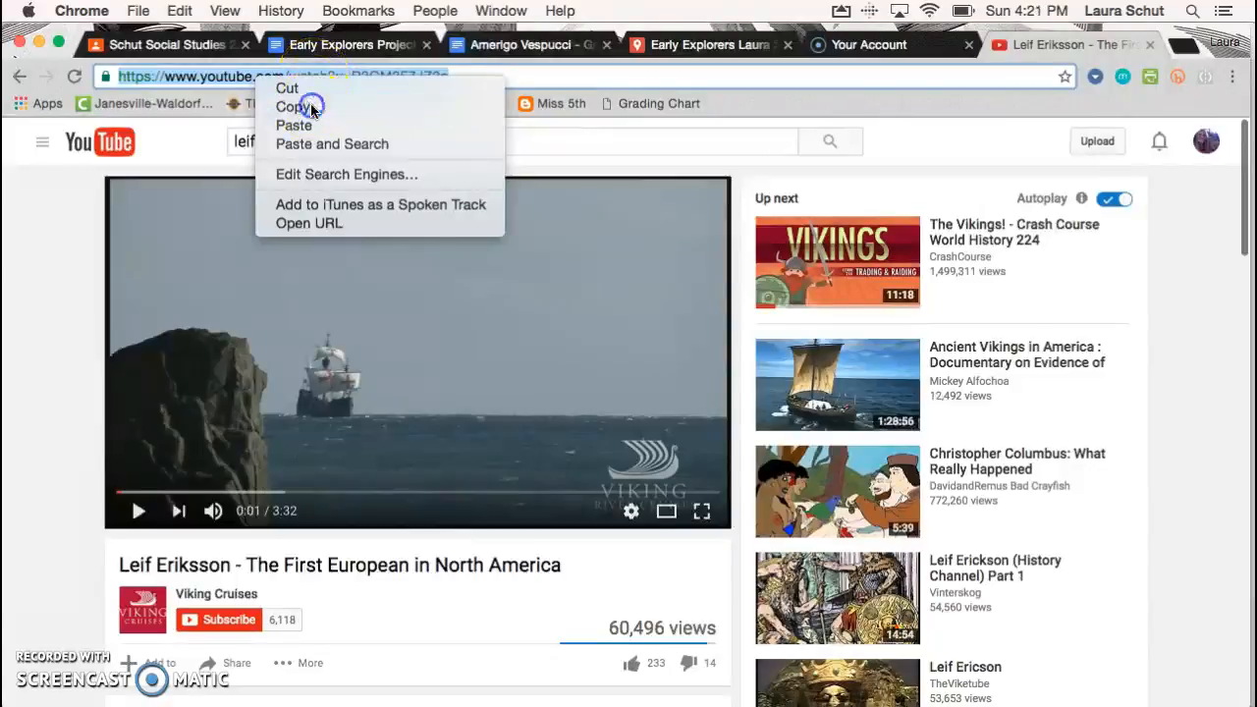
pyautogui.click(295, 106)
# - Switch back to the Early Explorers map, place a new marker in Greenland and title it "Leif Eriksson Video"
pyautogui.click(690, 41)
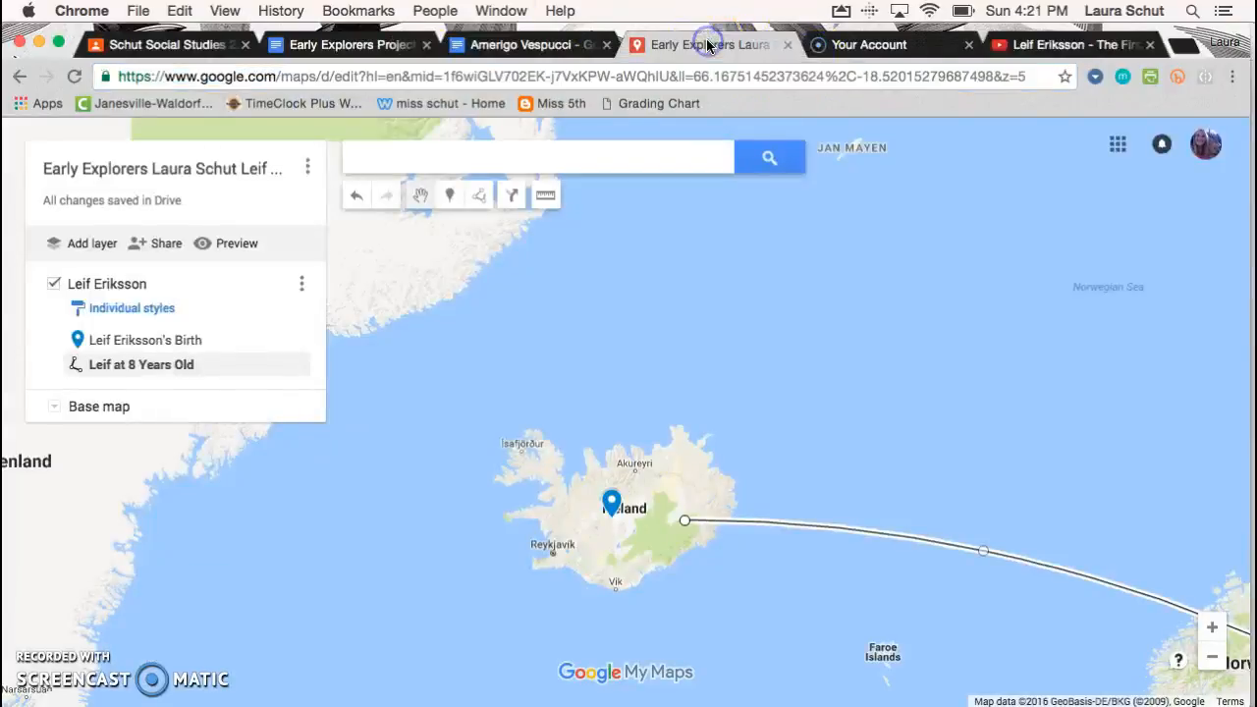
pyautogui.moveTo(472, 286); pyautogui.dragTo(903, 301)
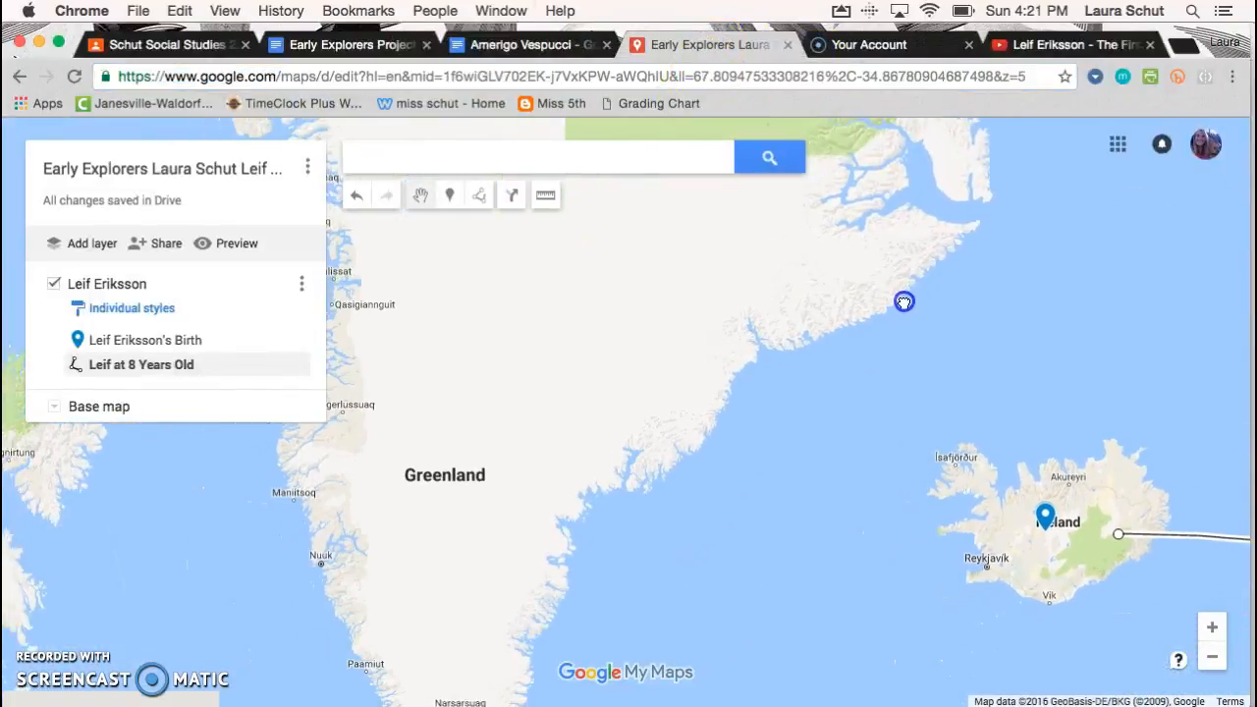
pyautogui.click(448, 198)
pyautogui.click(467, 347)
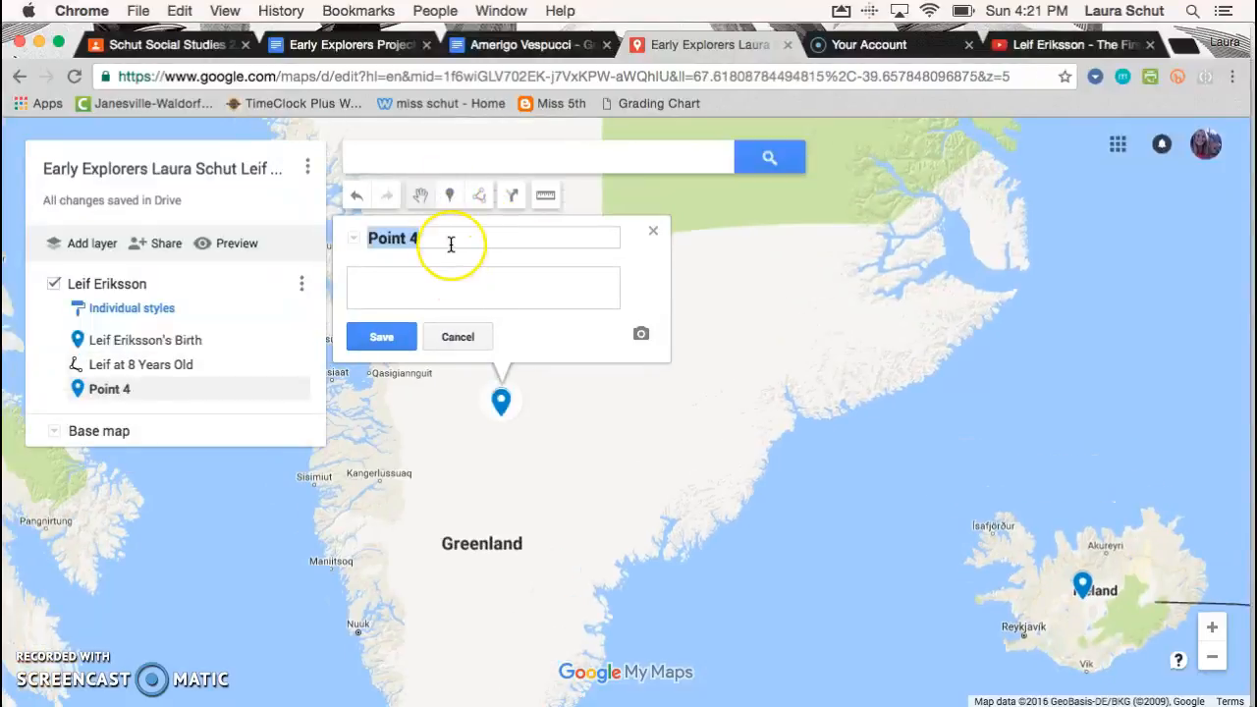
pyautogui.write('Leif Eriksson Vi')
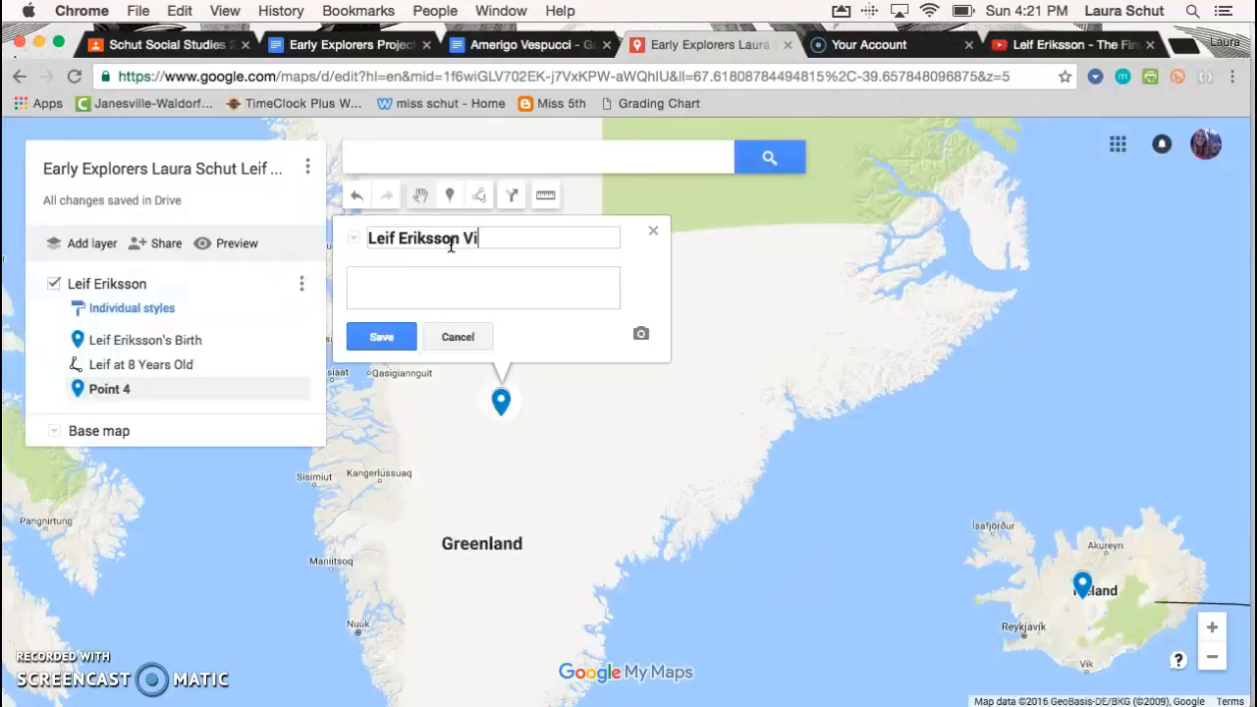
pyautogui.click(444, 279)
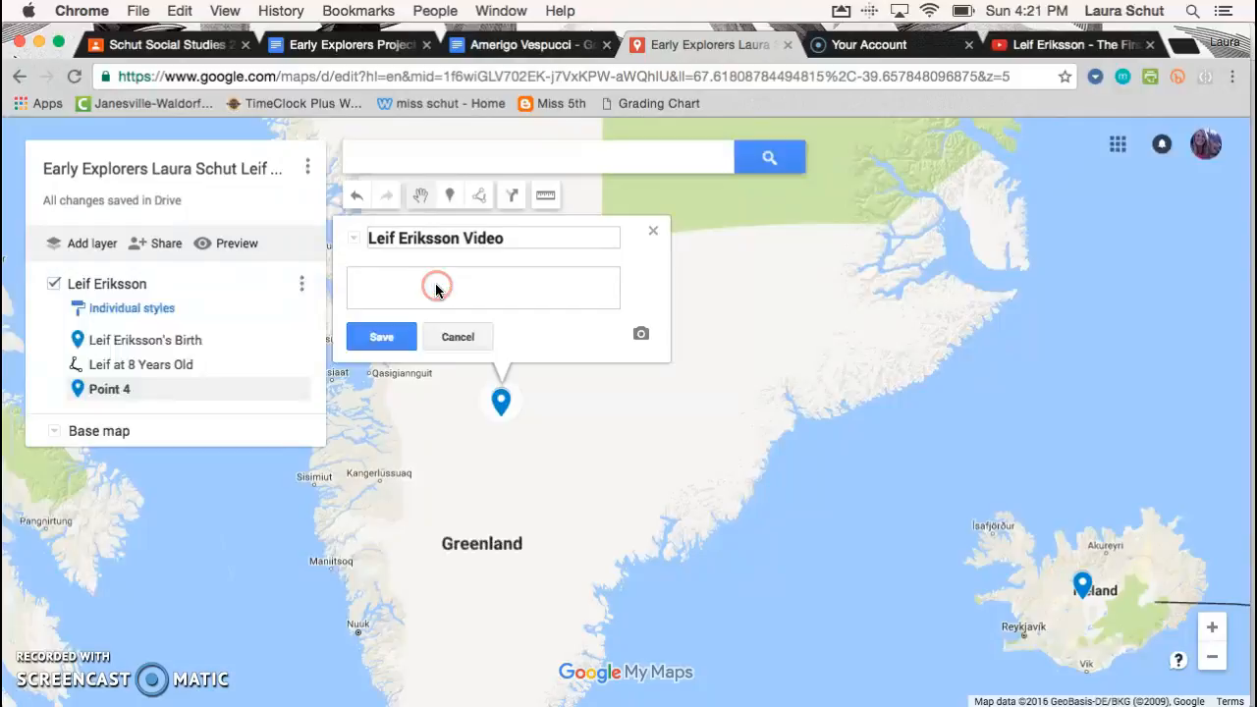
pyautogui.rightClick(437, 287)
pyautogui.click(469, 381)
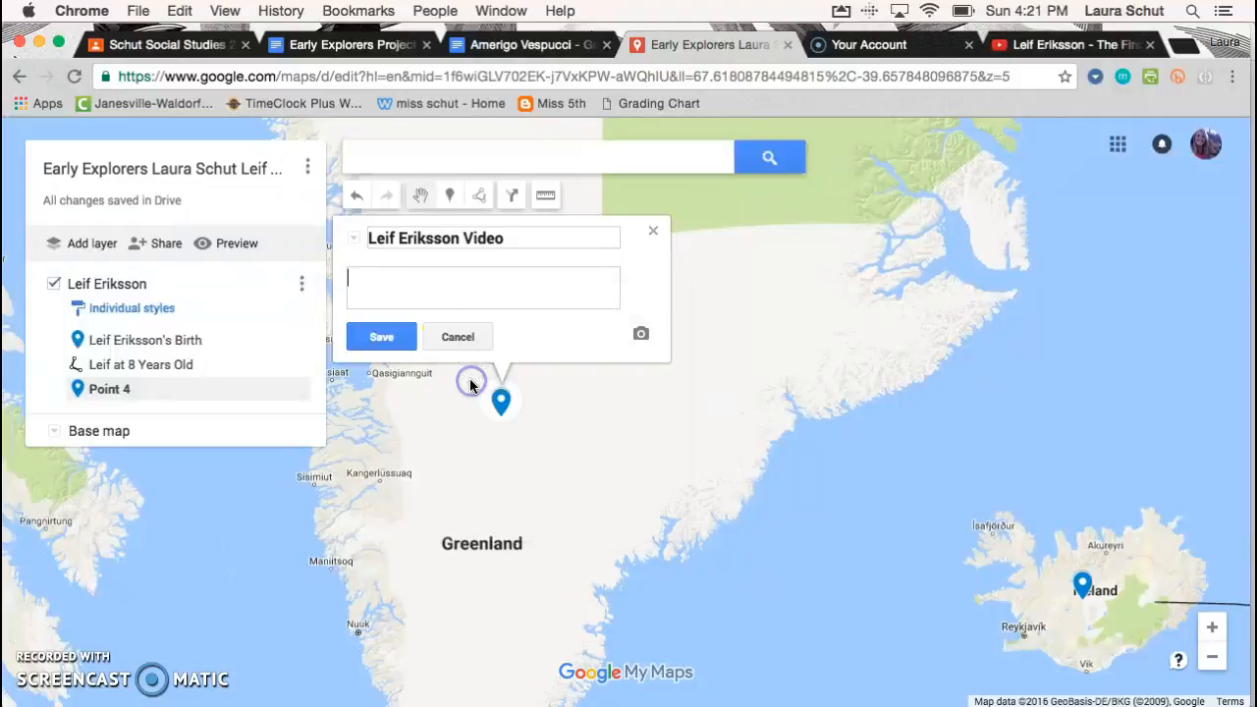
pyautogui.click(391, 340)
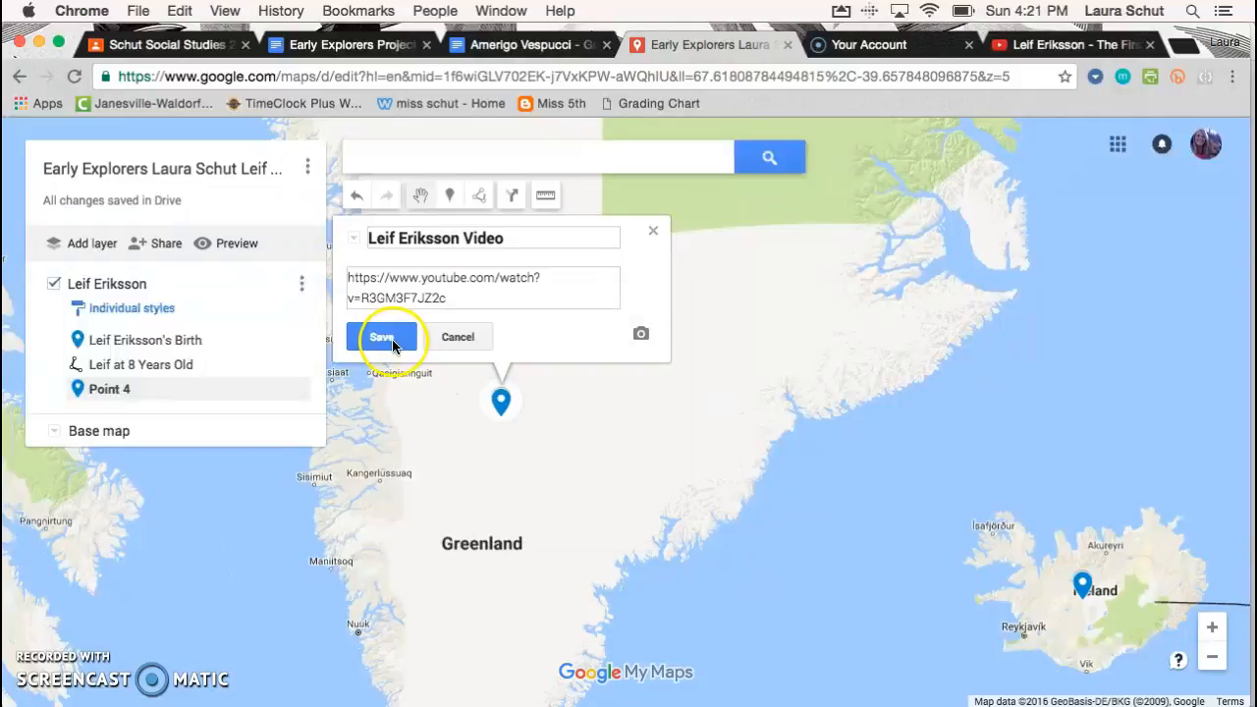
pyautogui.click(392, 341)
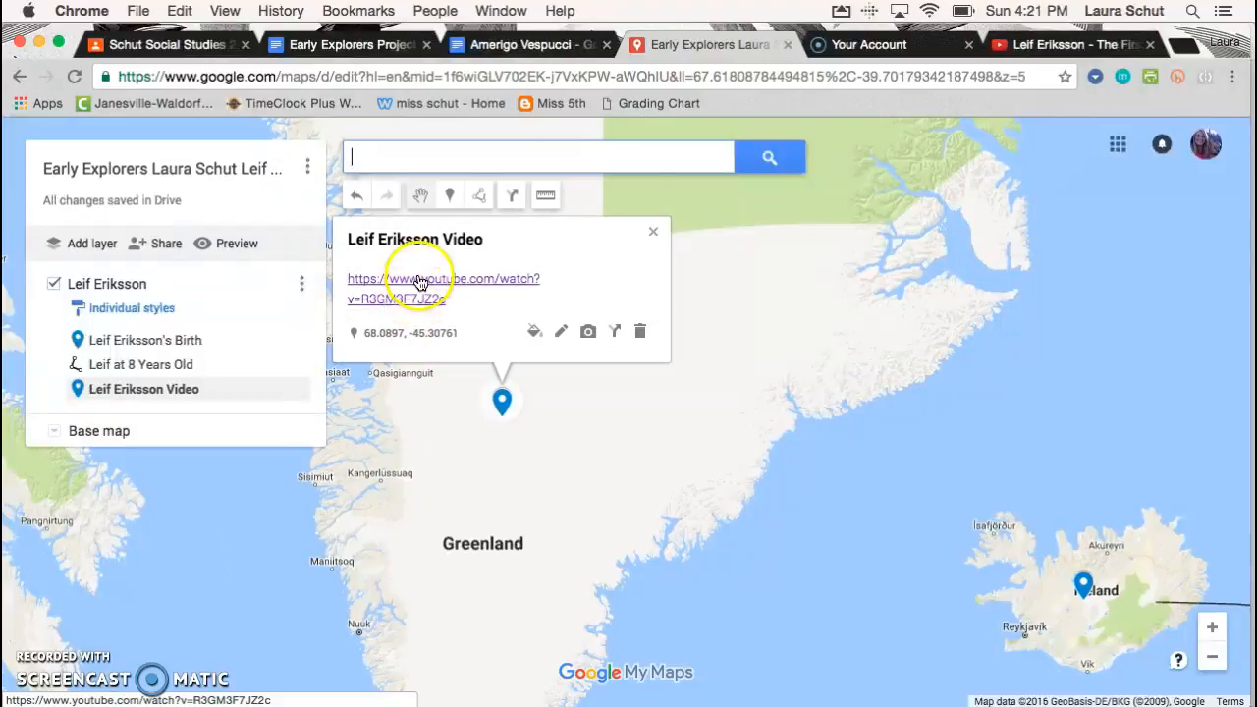
# - Test the YouTube link in the "Leif Eriksson Video" marker, pause the video, and return to the map around Greenland
pyautogui.click(420, 305)
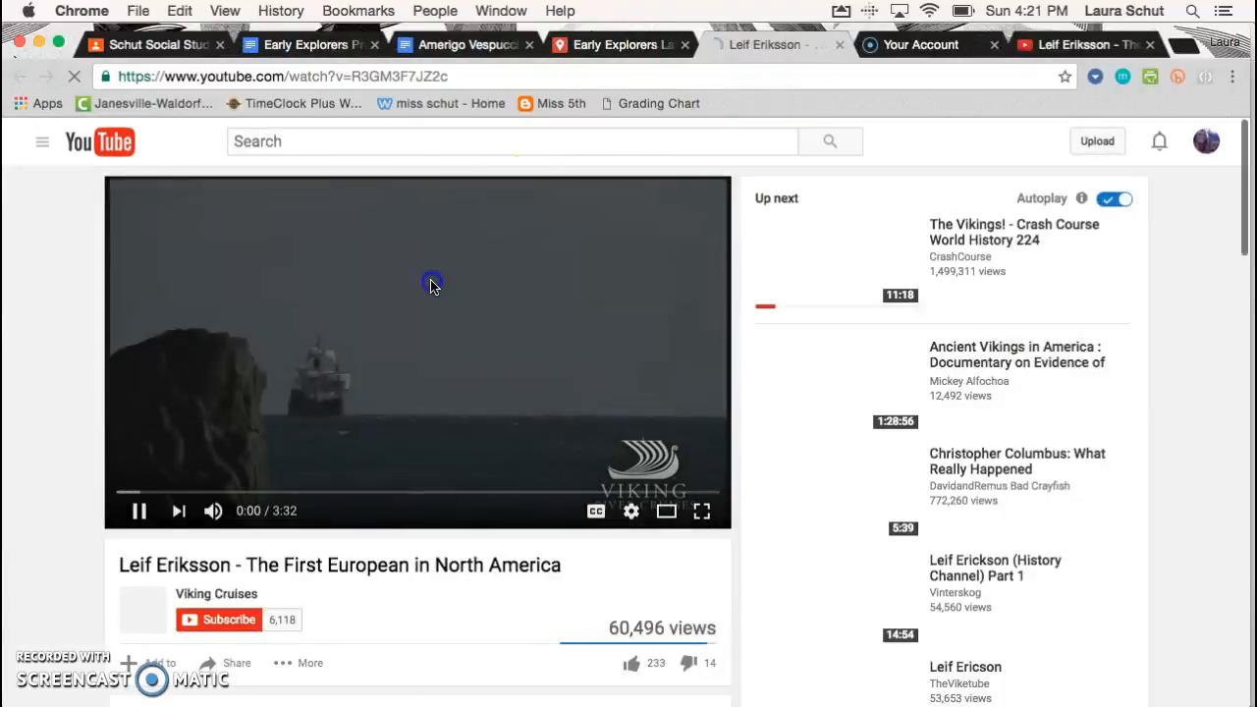
pyautogui.click(432, 285)
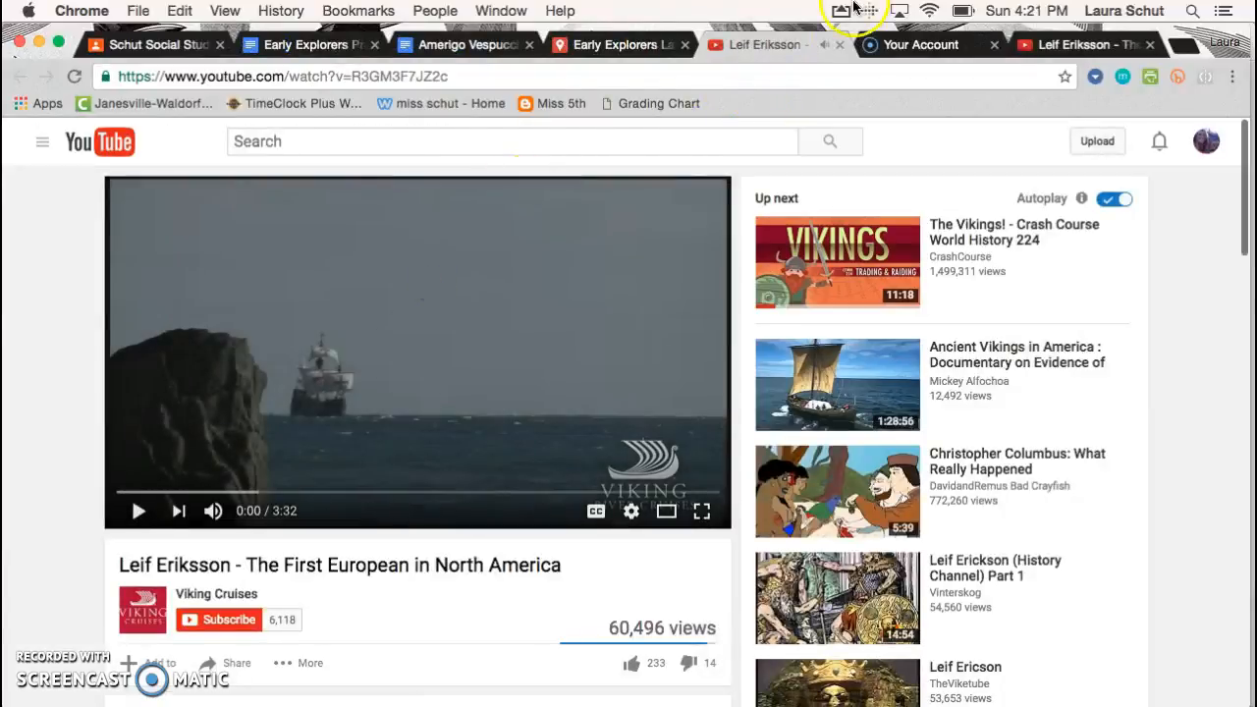
pyautogui.click(628, 44)
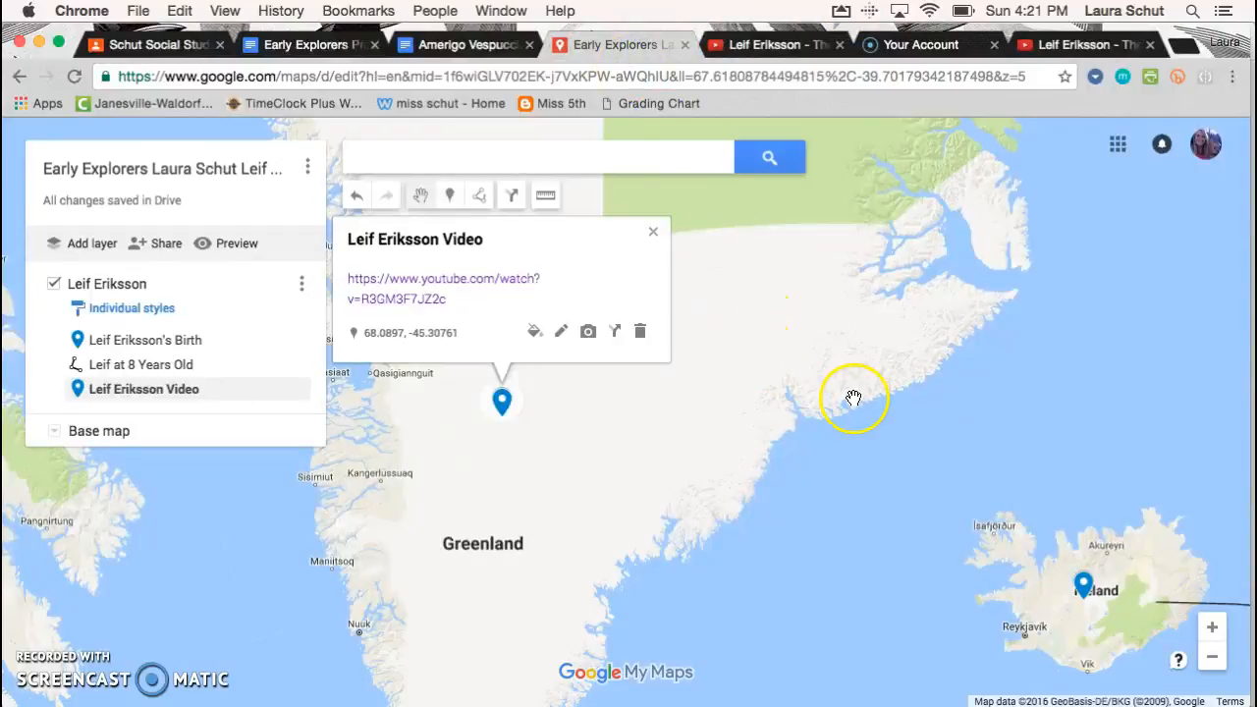
pyautogui.moveTo(877, 412); pyautogui.dragTo(942, 407)
pyautogui.moveTo(958, 455); pyautogui.dragTo(958, 460)
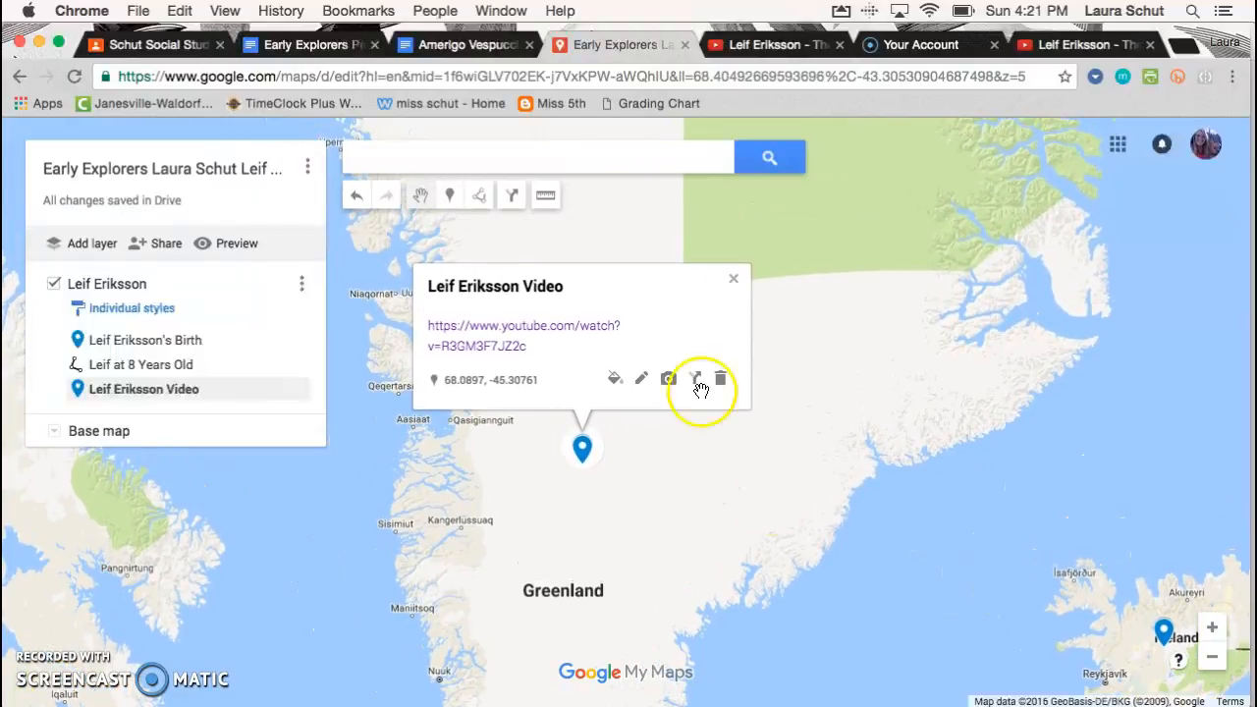